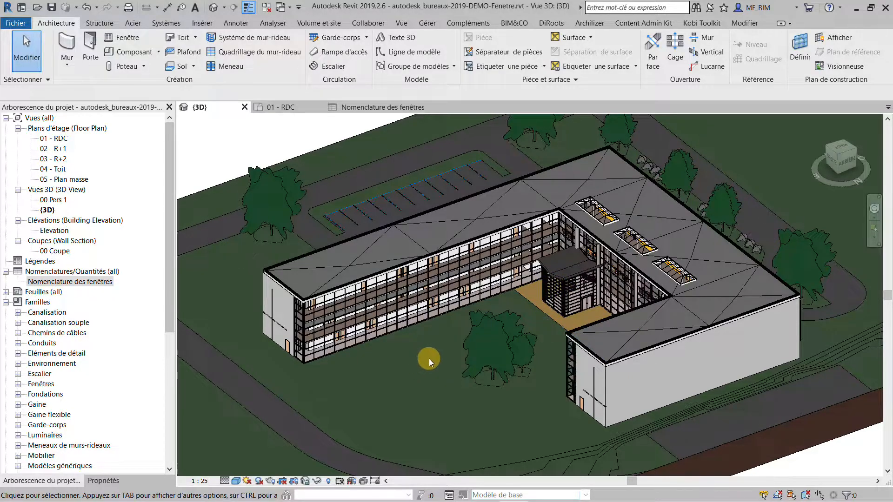
- Look over the office building in 3D and open the 01 - RDC floor plan at its northern wing
middle_click_drag(448, 347, 501, 278, "shift")
middle_click_drag(435, 342, 493, 284, "shift")
middle_click_drag(709, 374, 515, 306, "shift")
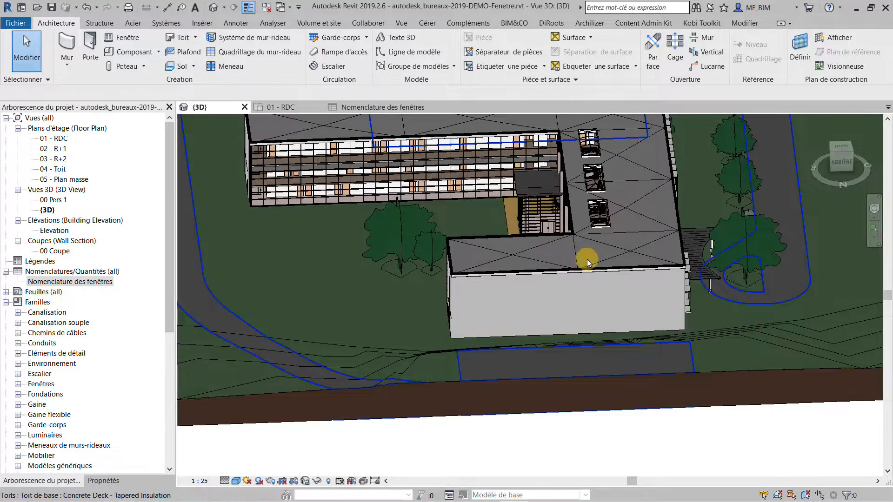
scroll(585, 254, "up", 1)
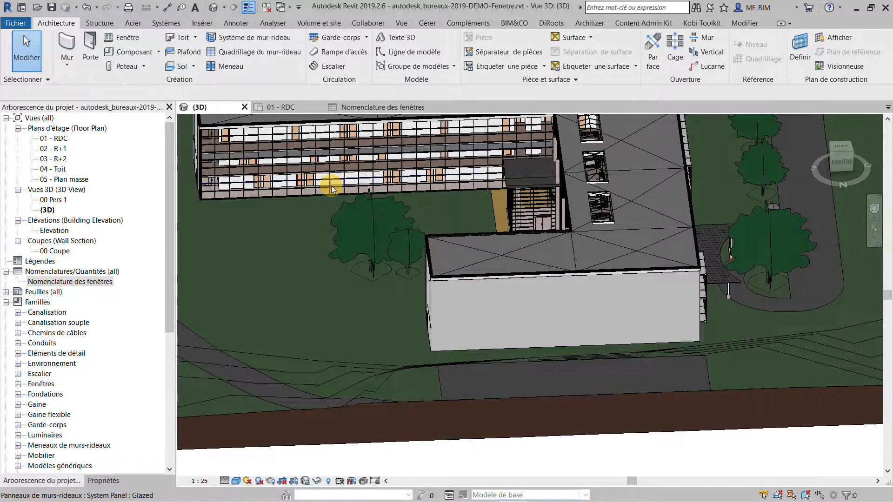
left_click(280, 107)
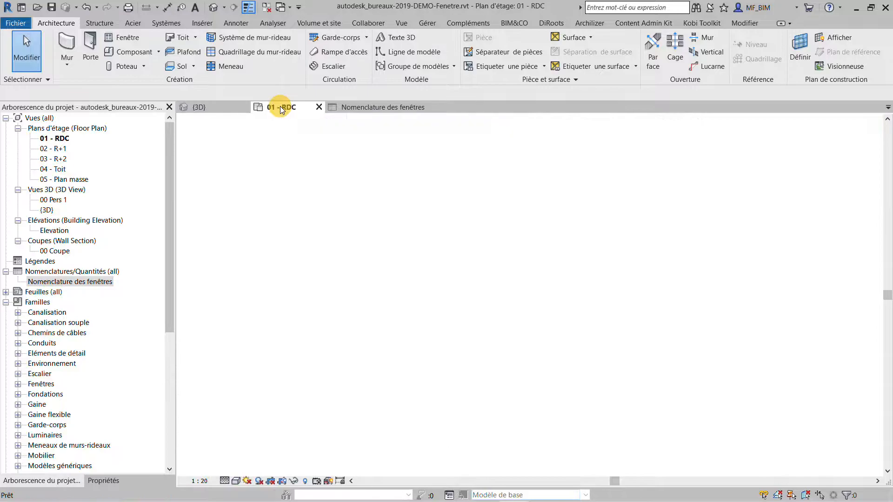
middle_click_drag(394, 305, 660, 305)
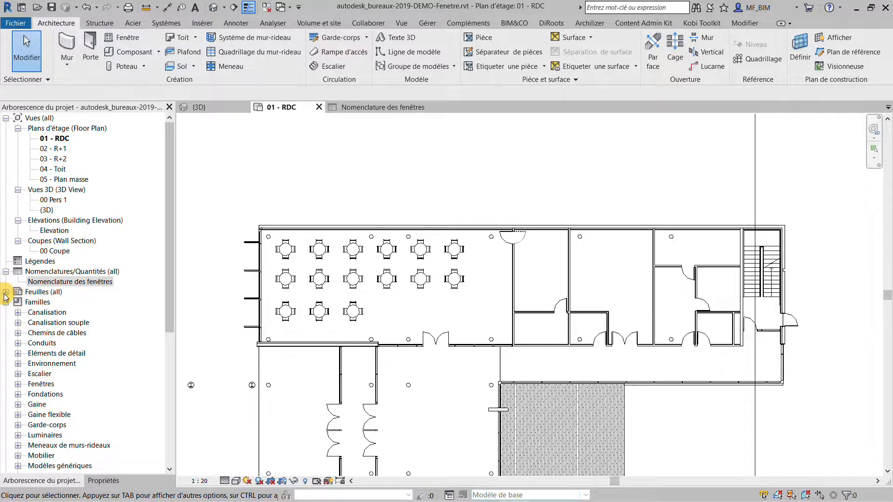
- Open the type properties of Type 1 in the Fenetre window family
left_click(18, 385)
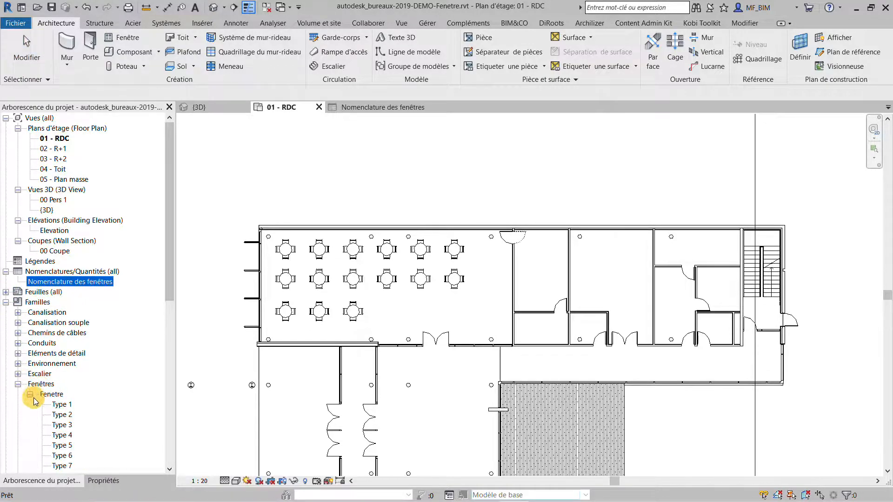
scroll(96, 386, "down", 3)
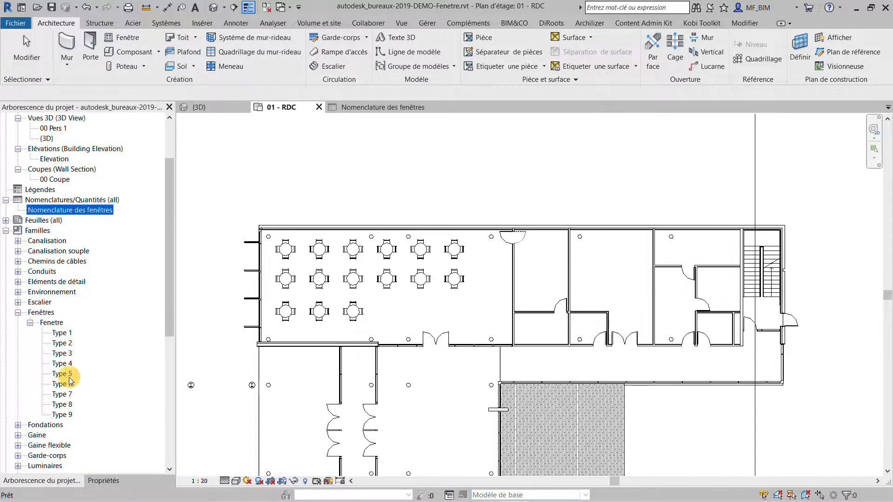
right_click(65, 333)
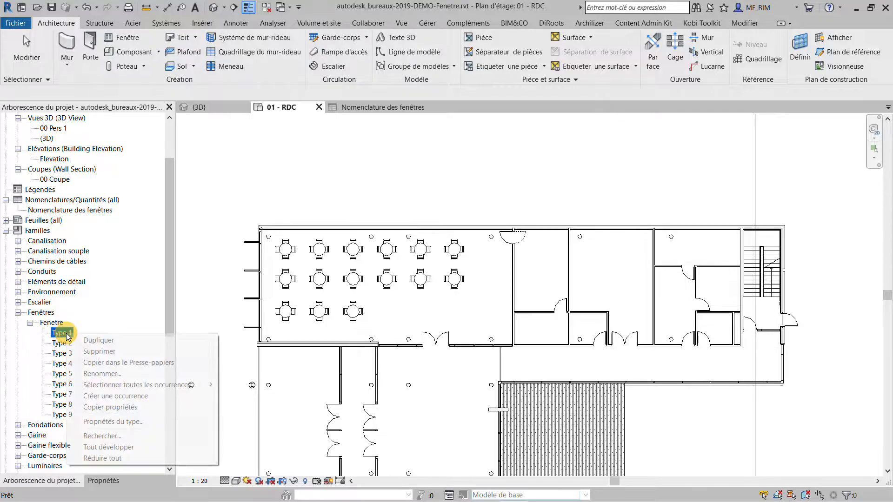
left_click(118, 421)
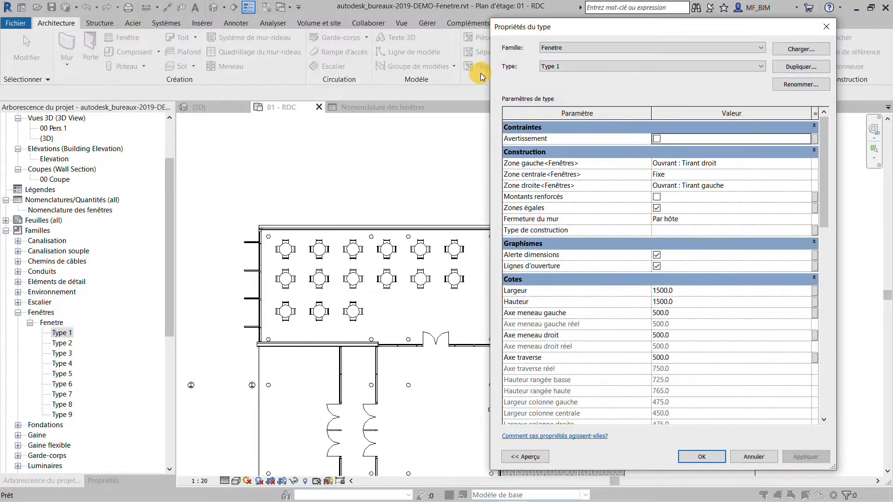
left_click_drag(584, 27, 410, 18)
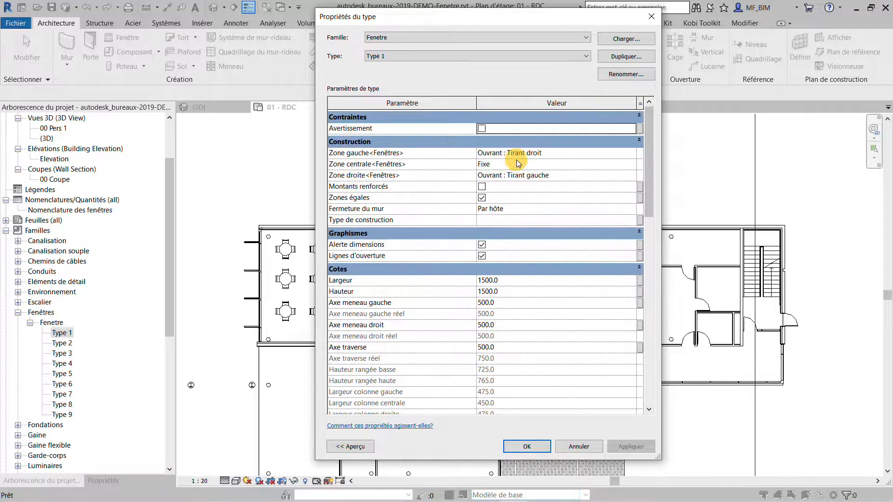
- Review the zone options, dimensions and identification data of window Type 1, and close its properties without changes
left_click(630, 153)
left_click(631, 152)
scroll(535, 188, "up", 1)
left_click(447, 163)
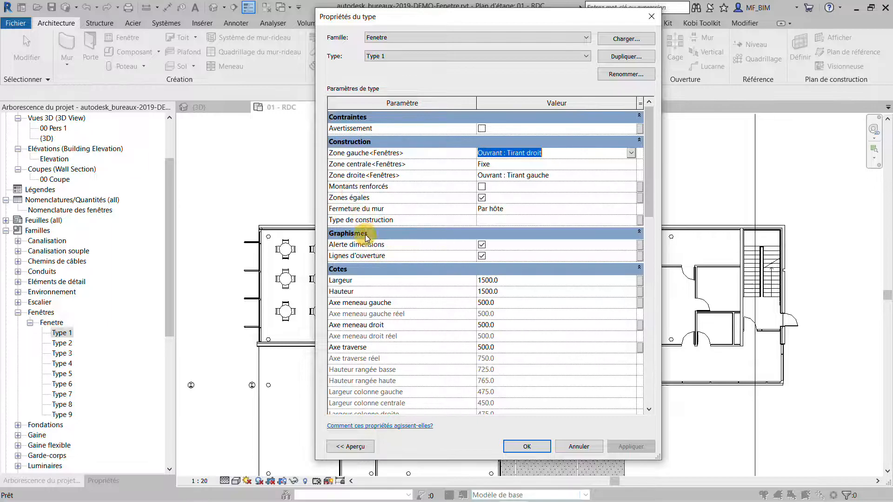
scroll(389, 292, "down", 2)
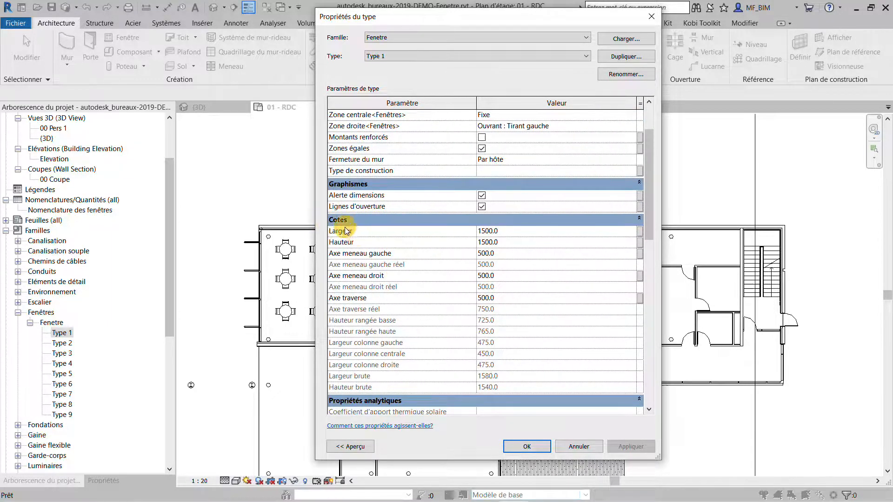
scroll(372, 264, "down", 8)
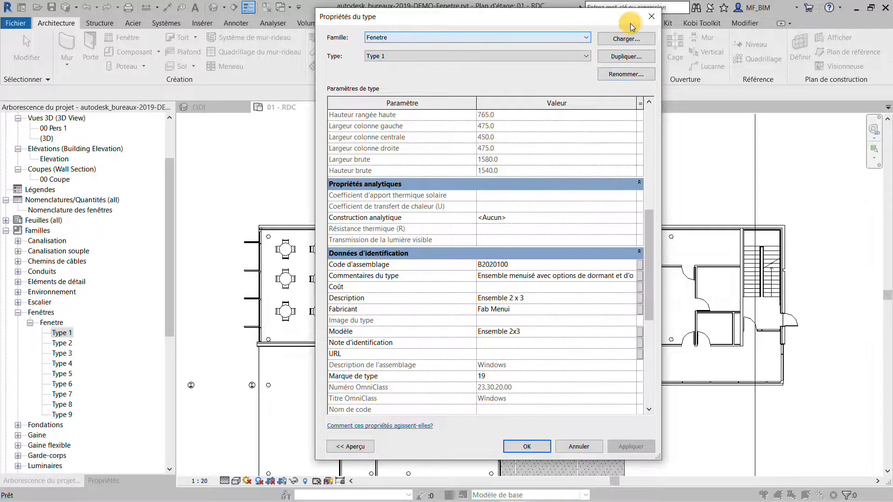
left_click(651, 16)
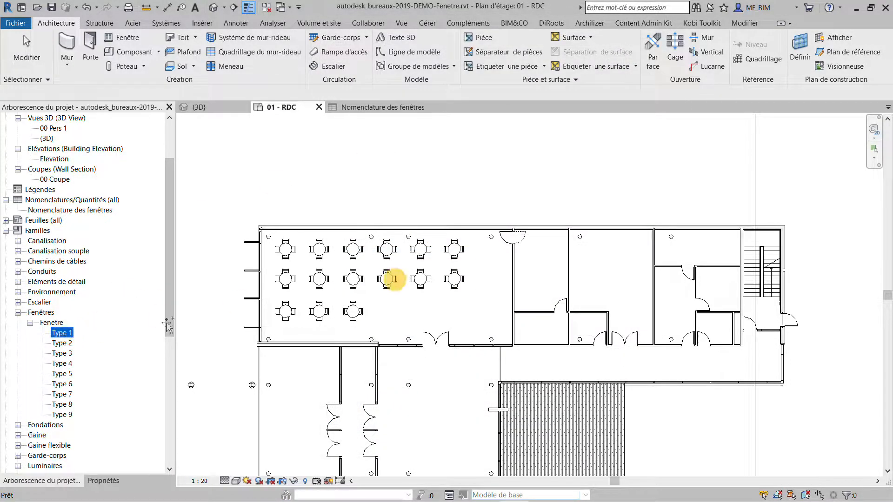
- Place a Fenetre Type 1 window in the exterior wall, centred on the stairwell with 702.5 on each side
key("w")
key("n")
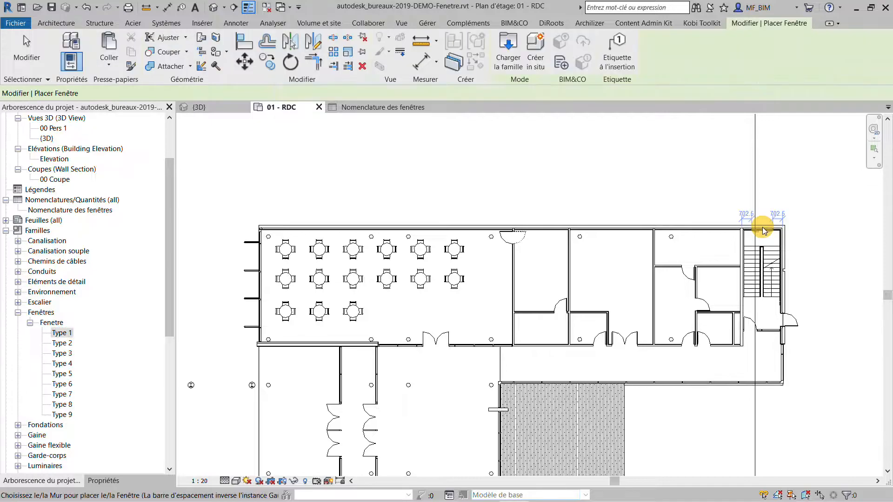
scroll(760, 227, "up", 5)
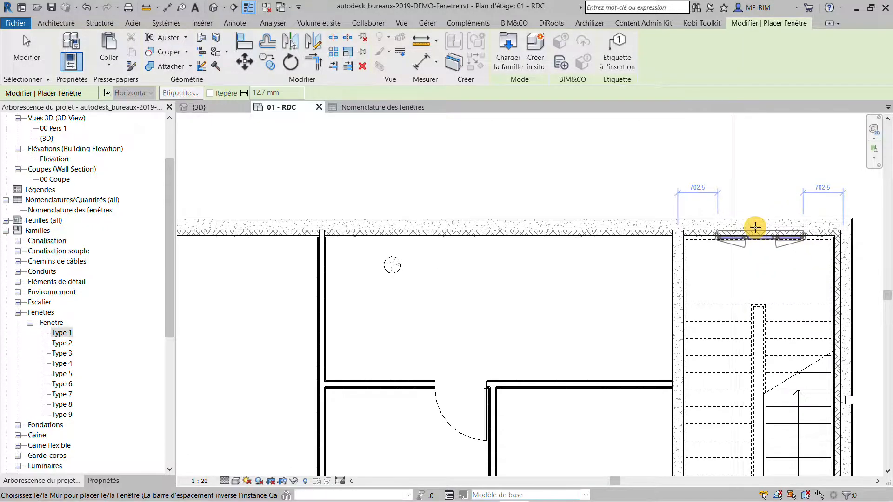
left_click(755, 228)
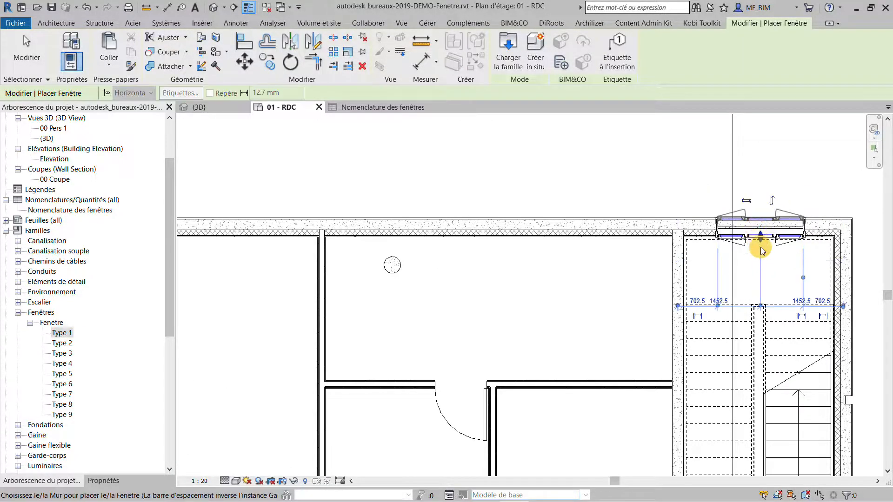
key("Escape")
- Set the Appui option of the stairwell window to Appui : 196 mm
middle_click_drag(761, 247, 608, 266)
scroll(634, 252, "up", 2)
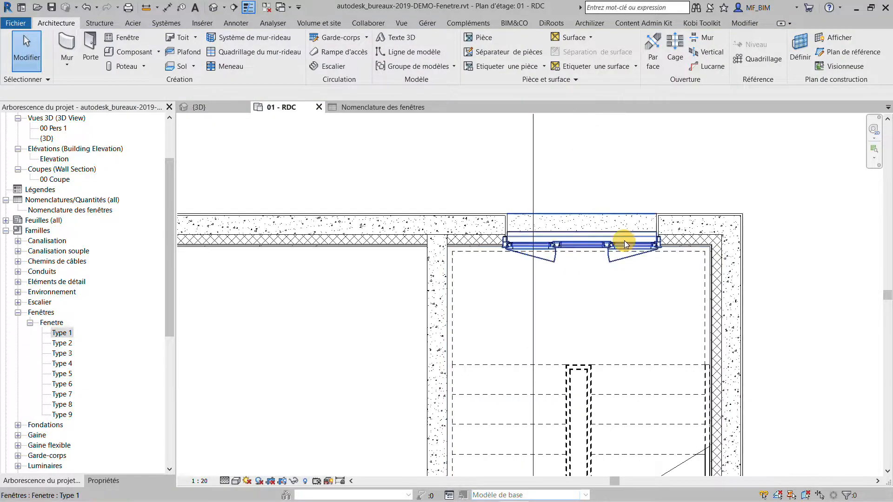
left_click(616, 256)
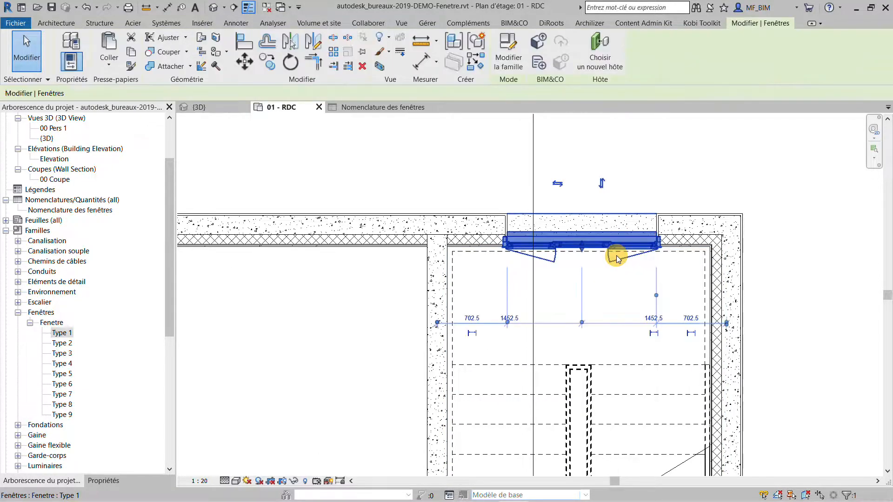
left_click(103, 481)
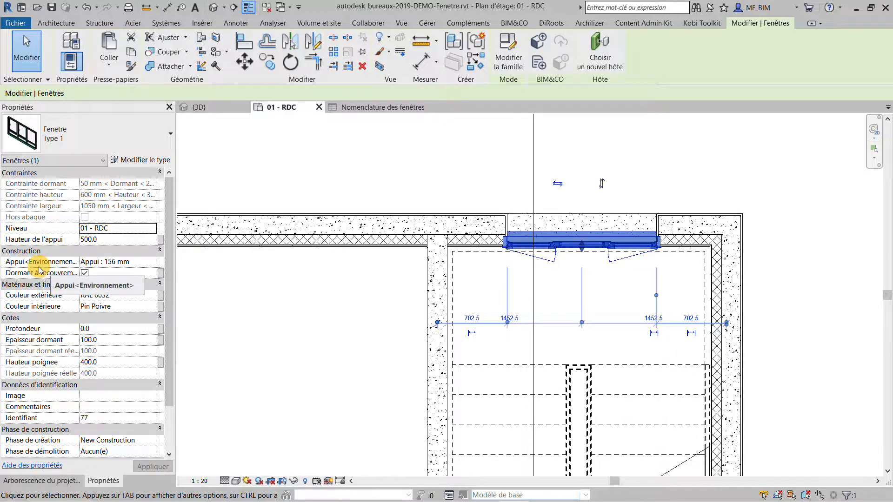
left_click(153, 266)
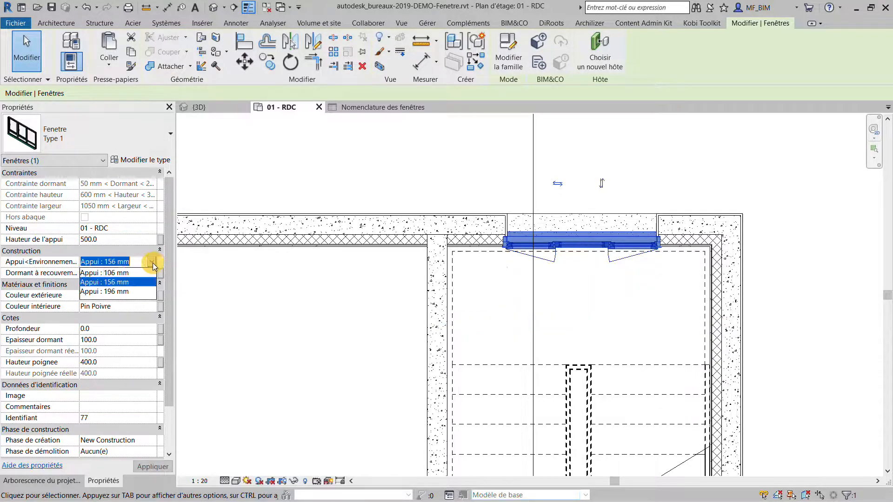
left_click(100, 292)
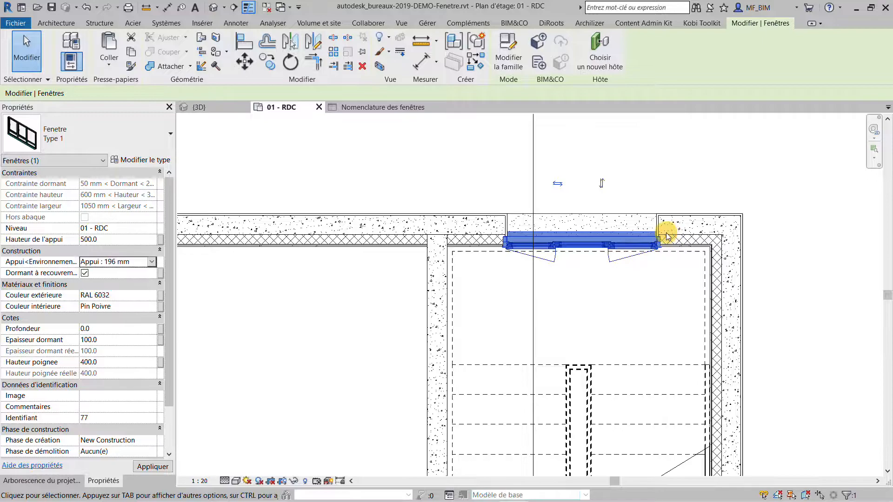
- Try the window without its Dormant à recouvrement option, and enable the option again
scroll(669, 235, "up", 2)
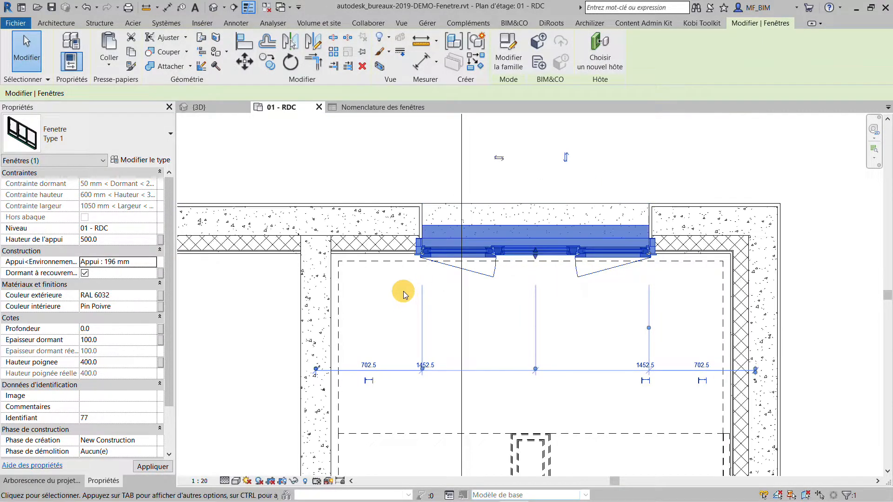
scroll(378, 243, "up", 3)
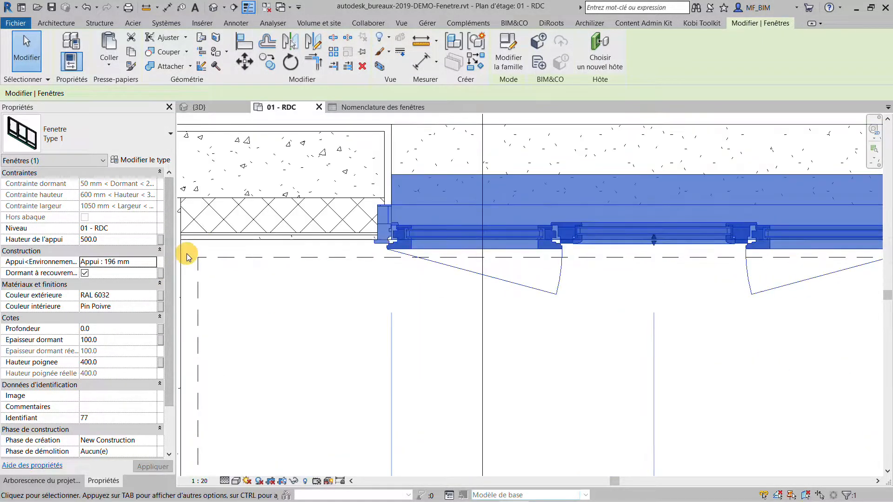
left_click(85, 272)
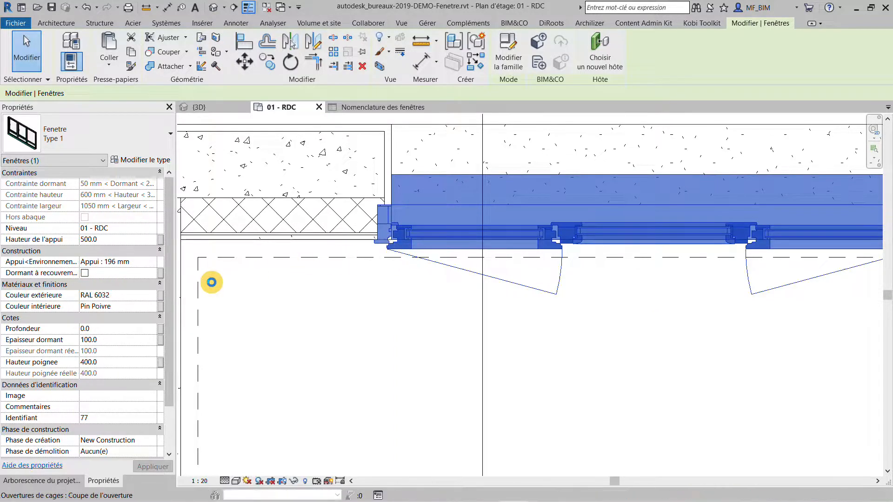
left_click(85, 273)
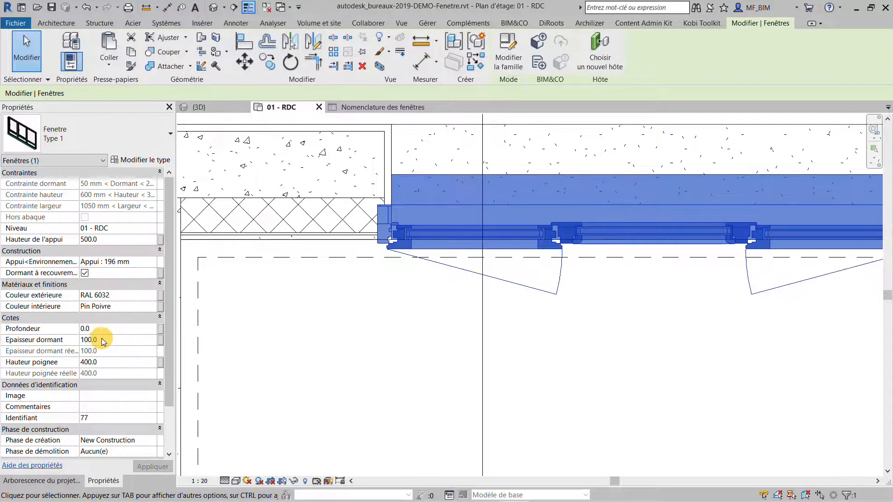
- Set the window's Profondeur to 50 and turn off Dormant à recouvrement
left_click(87, 329)
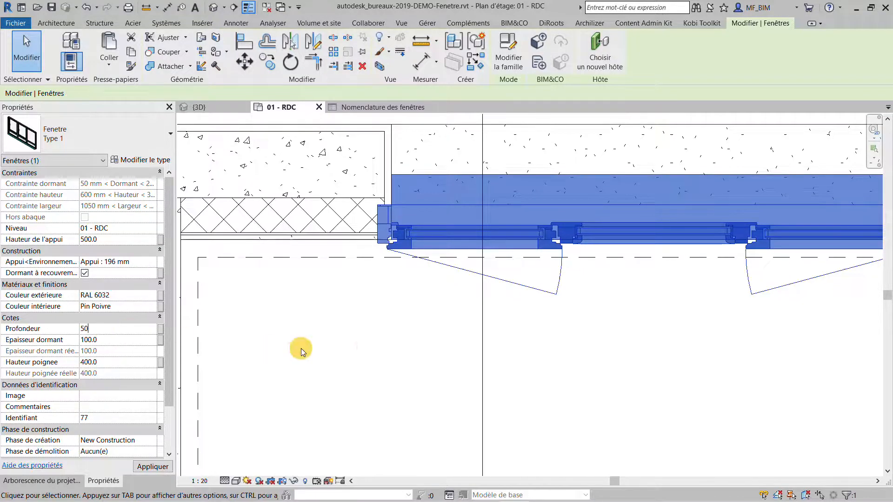
key("Return")
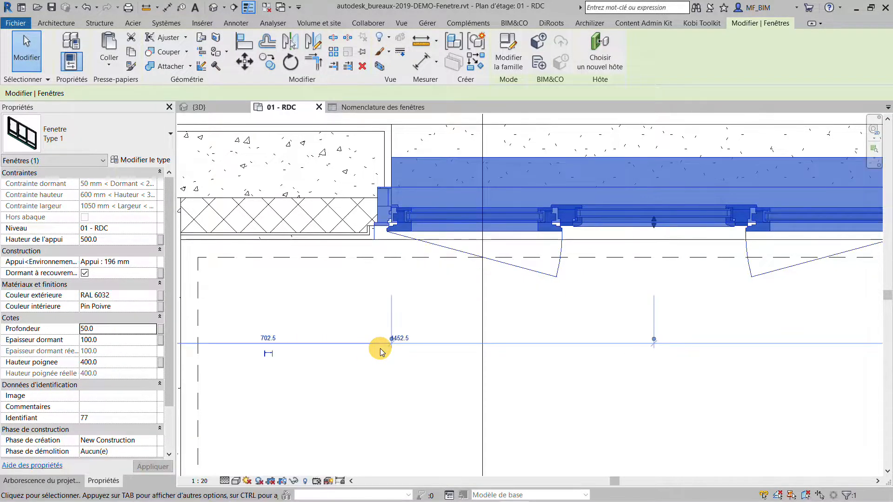
left_click(85, 274)
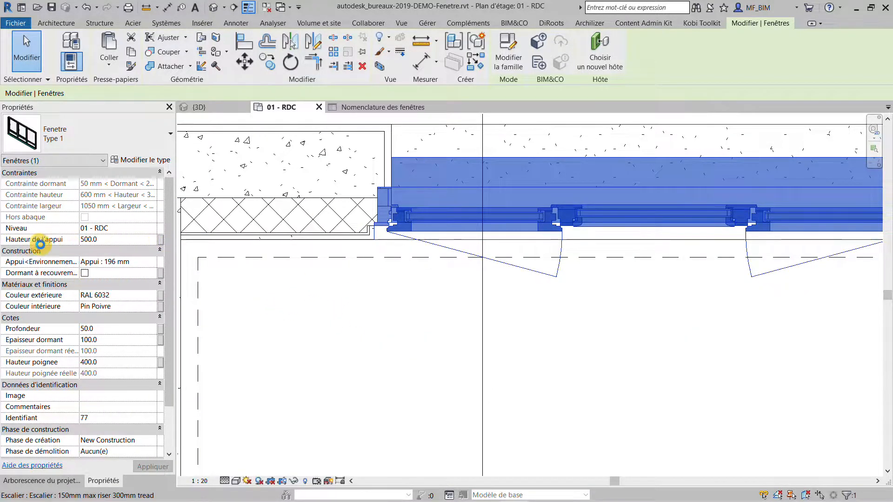
left_click(56, 274)
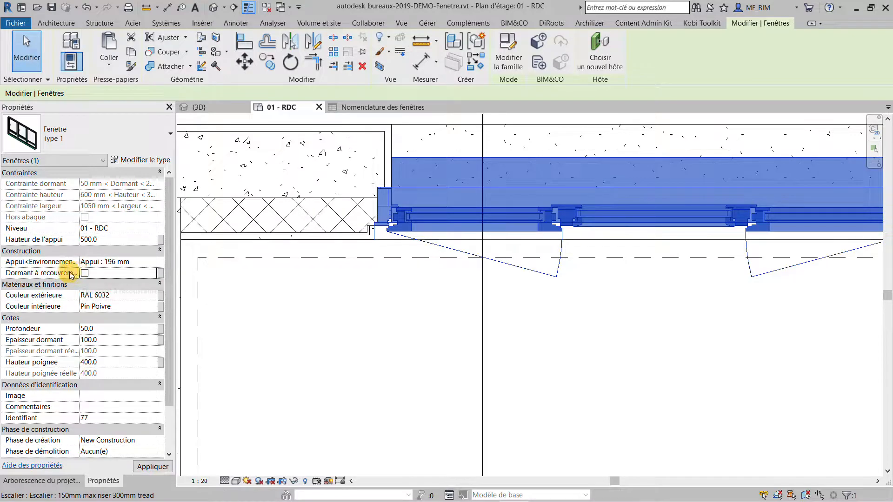
left_click(428, 297)
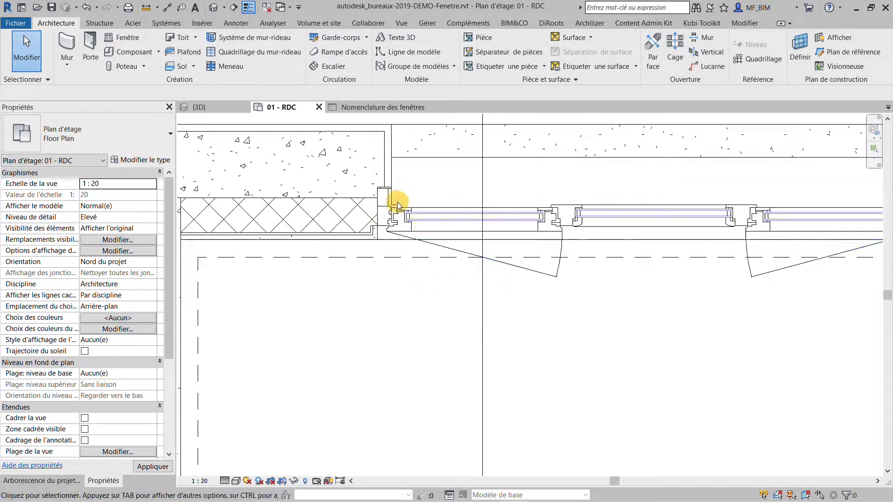
- Reset the stairwell window's Profondeur to 0 and turn Dormant à recouvrement back on
left_click(382, 224)
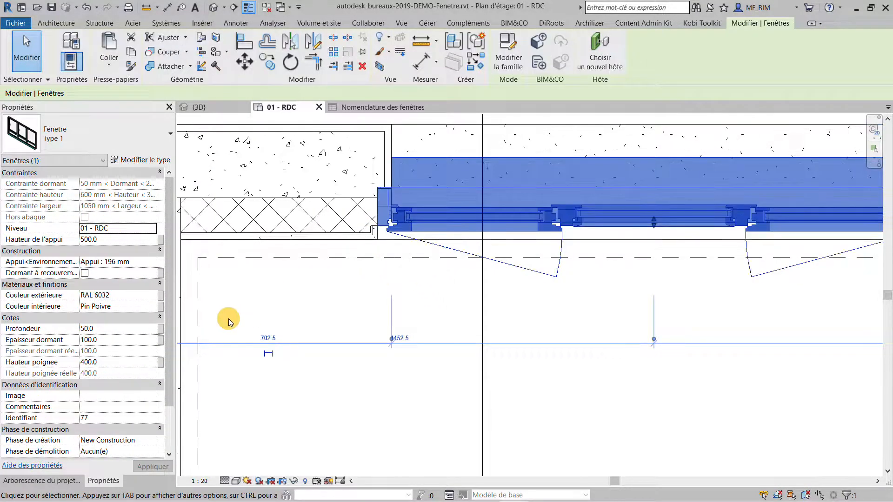
left_click(113, 331)
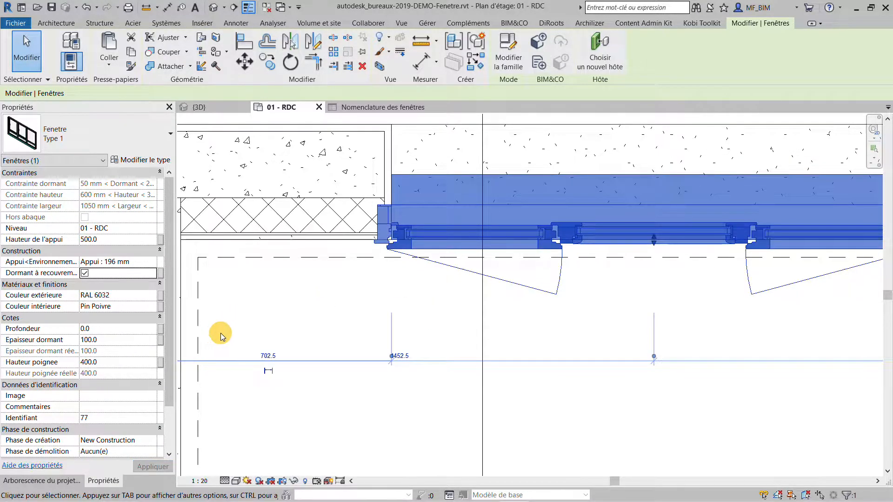
- Set the window's Epaisseur dormant to 120 and deselect the window
left_click(119, 342)
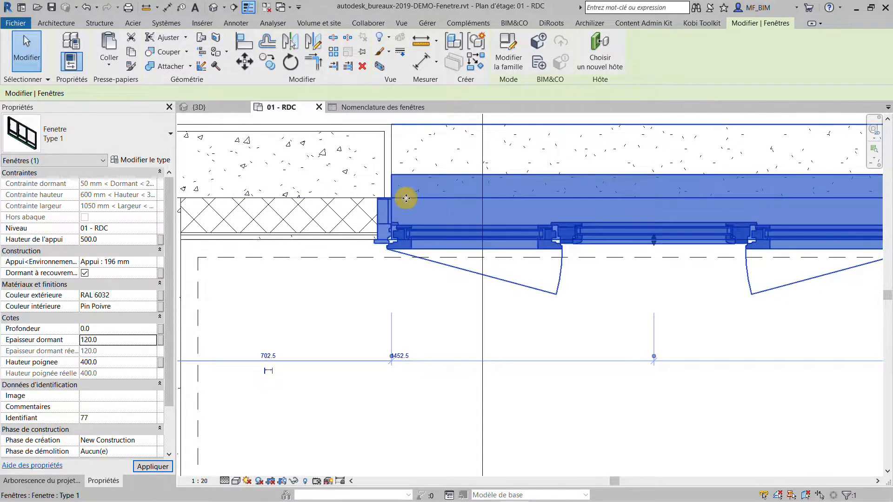
left_click(365, 305)
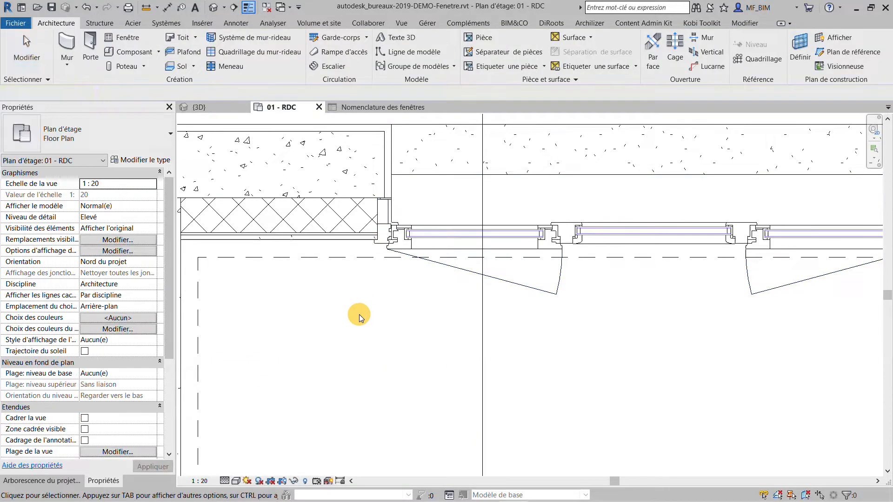
scroll(362, 314, "down", 3)
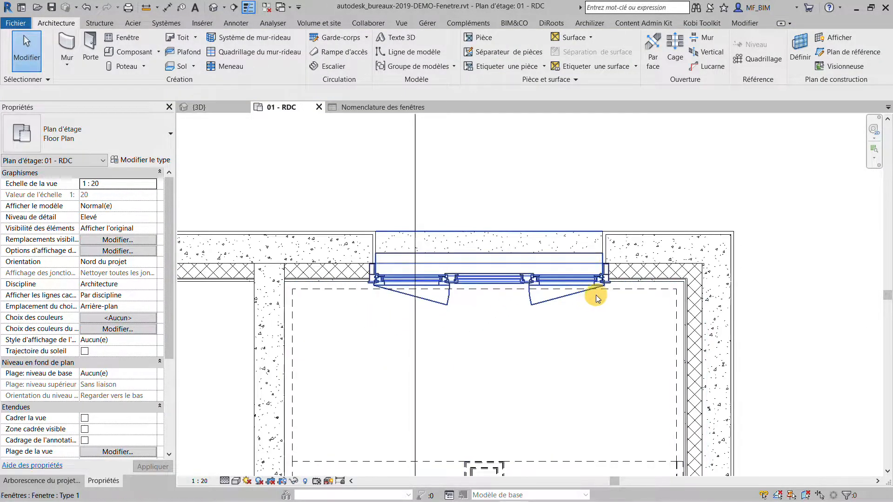
- Show the stairwell window in plan at the Moyen detail level and at the Faible detail level
scroll(530, 281, "up", 3)
middle_click_drag(433, 350, 511, 343)
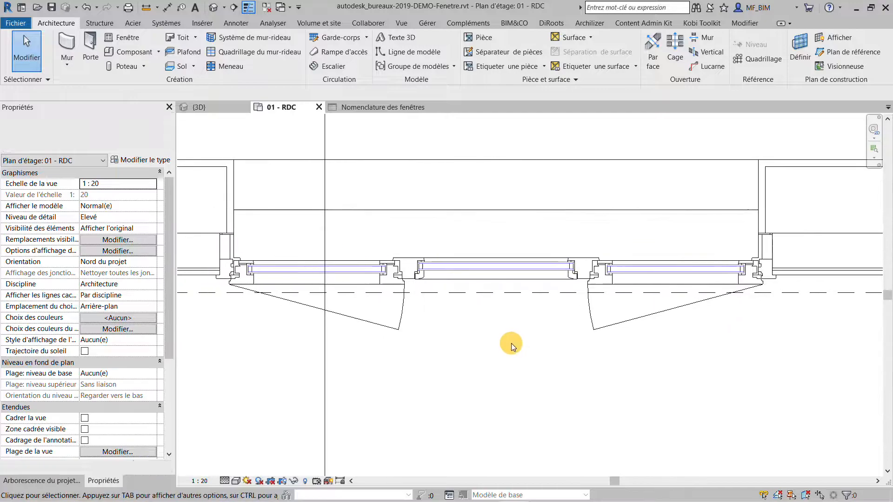
left_click(224, 480)
left_click(238, 456)
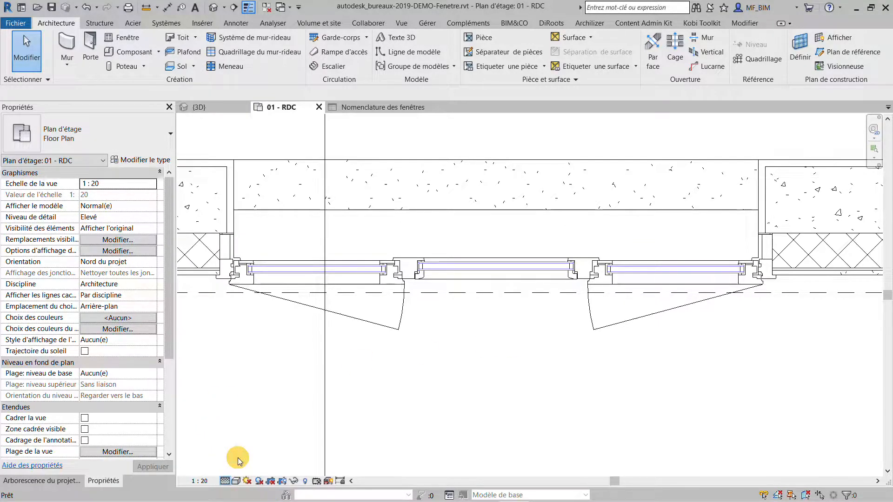
left_click(224, 480)
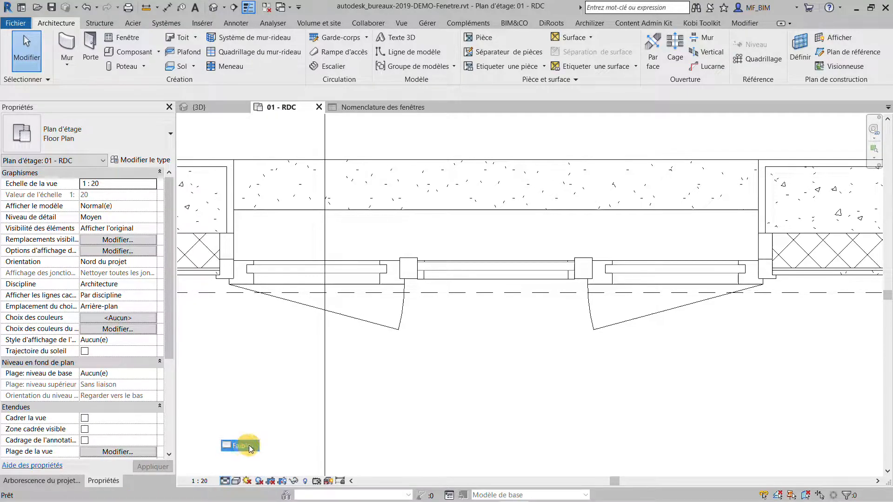
left_click(248, 446)
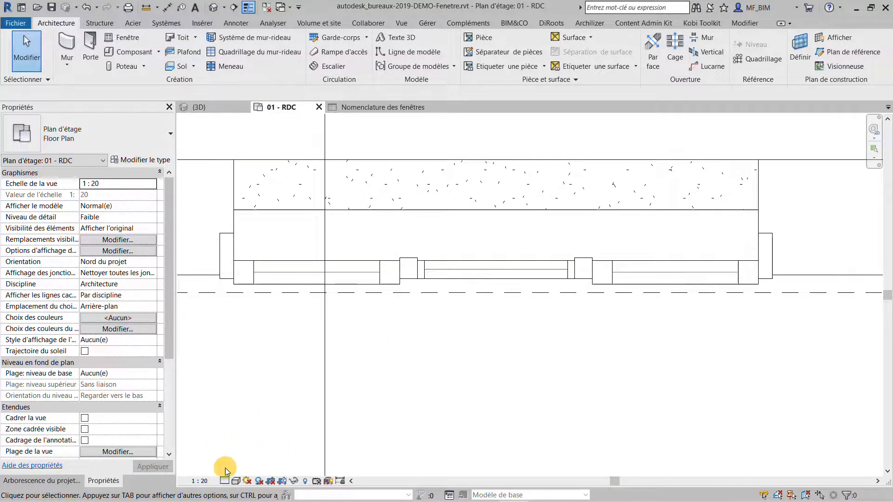
scroll(375, 326, "down", 4)
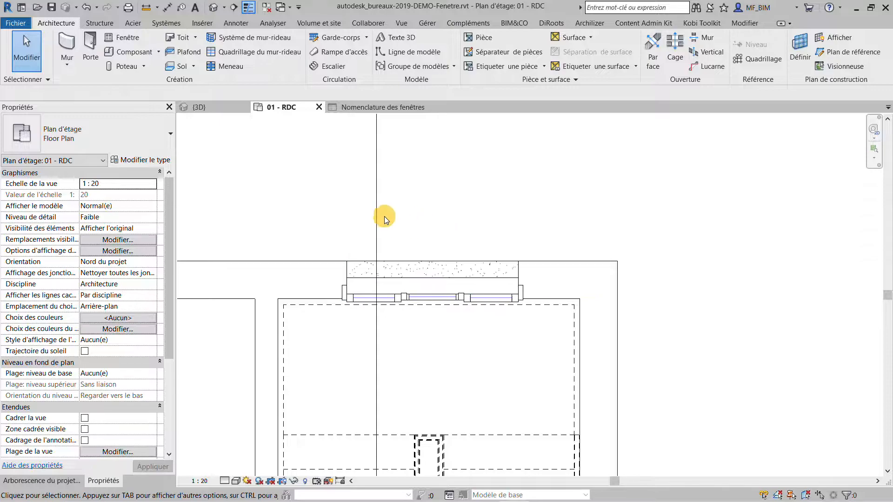
- Open the Elevation view at the window, try the Moyen detail level and set the view to Faible
left_click(62, 482)
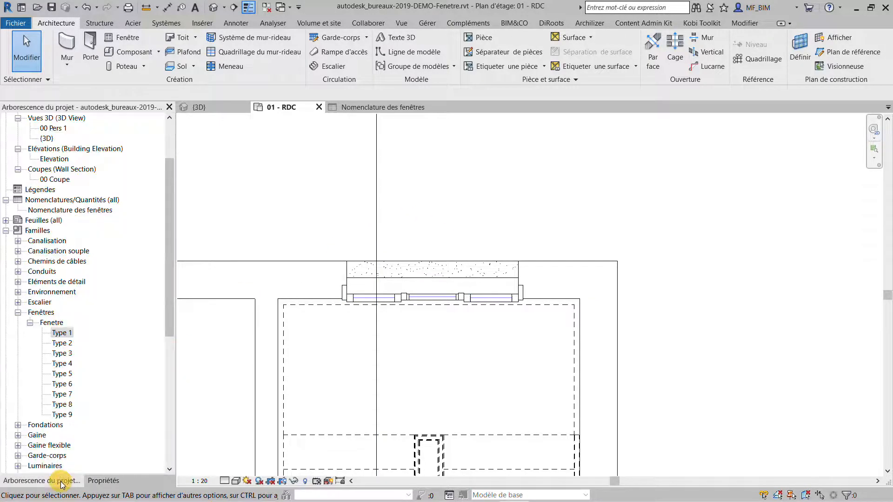
scroll(102, 271, "up", 2)
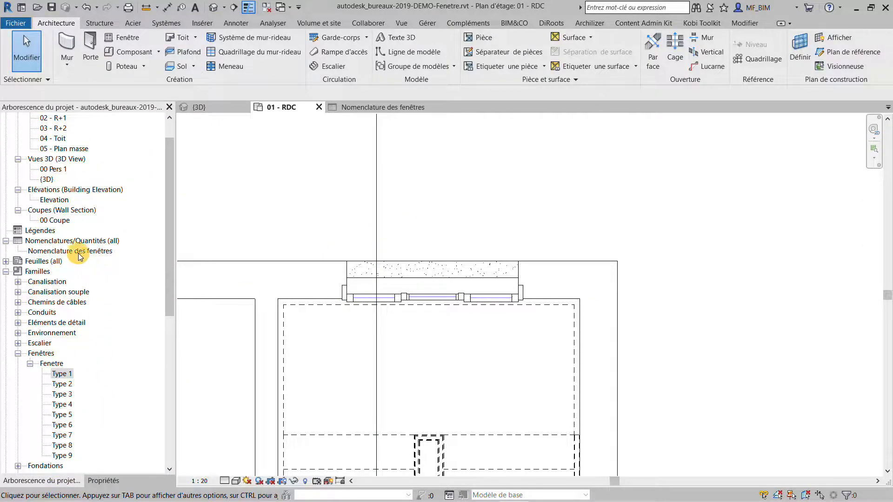
double_click(58, 200)
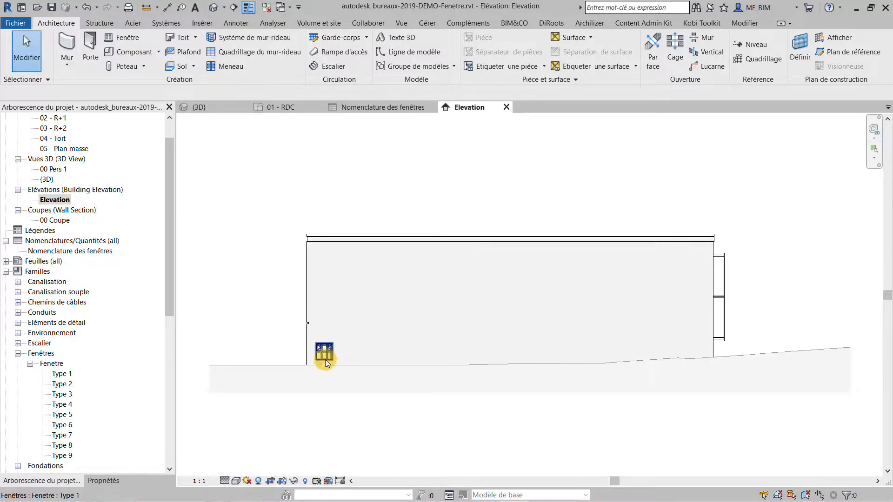
scroll(299, 360, "up", 6)
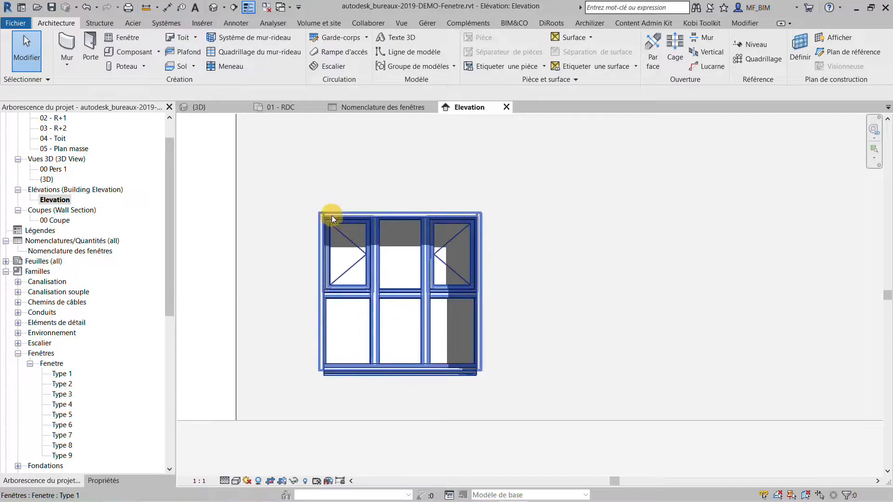
left_click(224, 481)
left_click(242, 457)
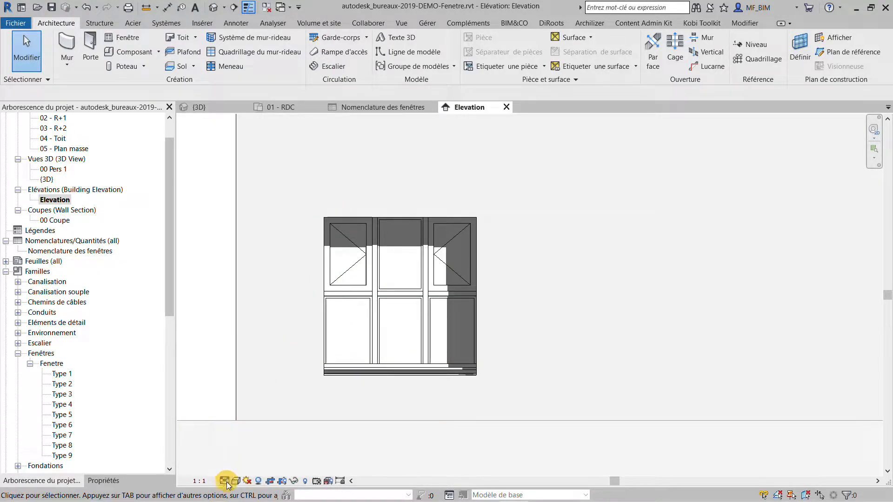
left_click(226, 483)
left_click(238, 445)
scroll(398, 337, "up", 1)
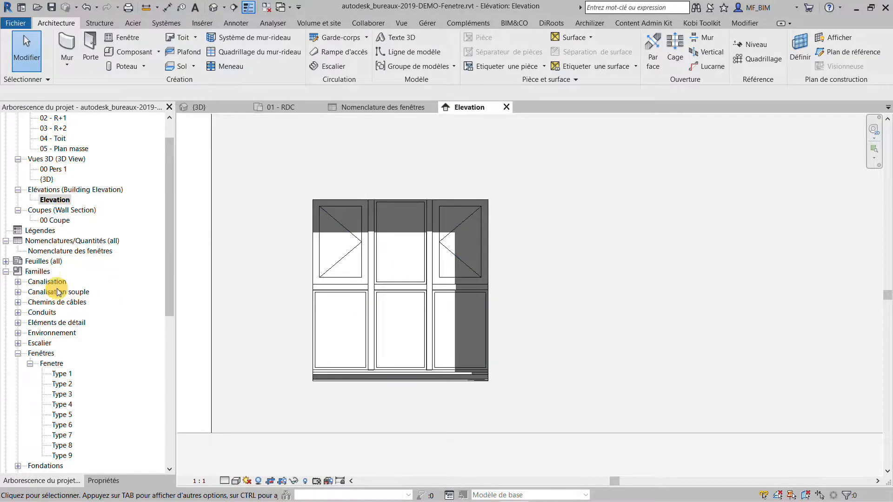
- Open the 00 Coupe section at the stairwell window and set its detail level to Moyen
double_click(55, 219)
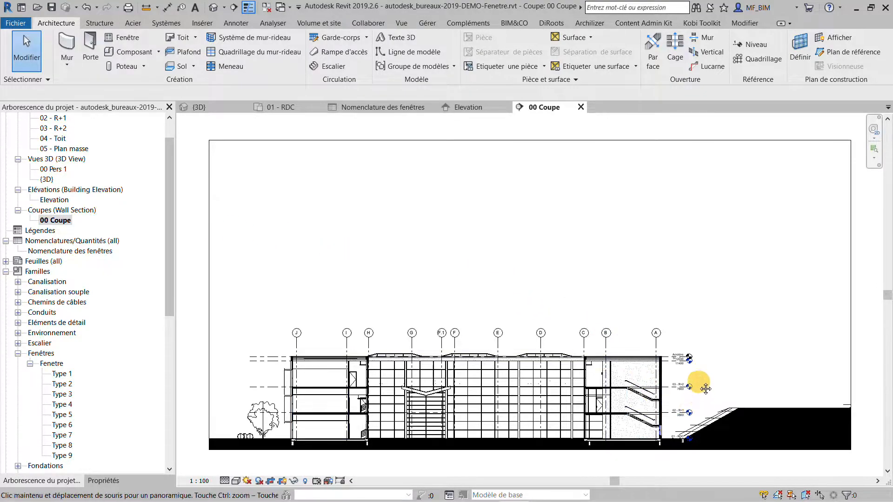
middle_click_drag(684, 392, 675, 336)
scroll(674, 337, "up", 8)
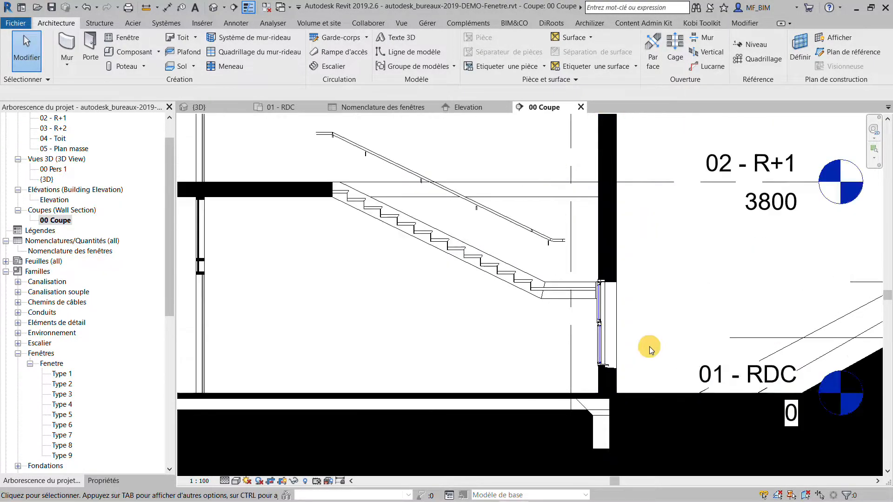
scroll(637, 344, "up", 4)
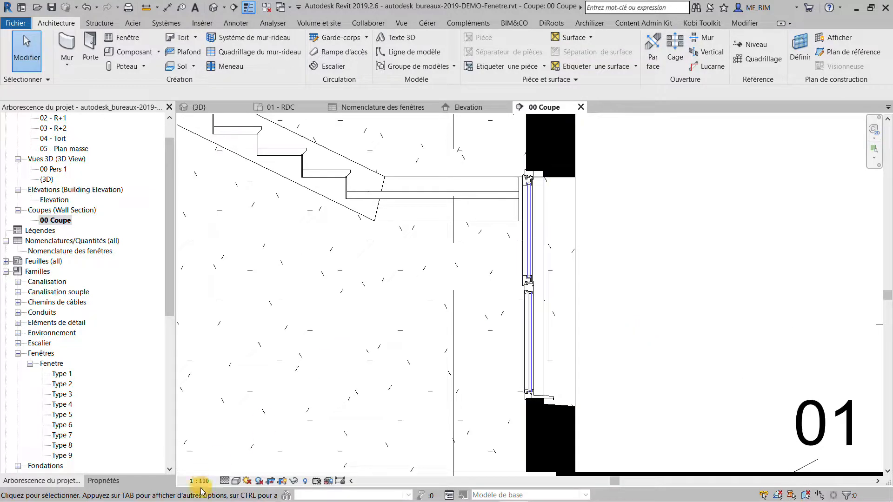
left_click(226, 481)
left_click(238, 460)
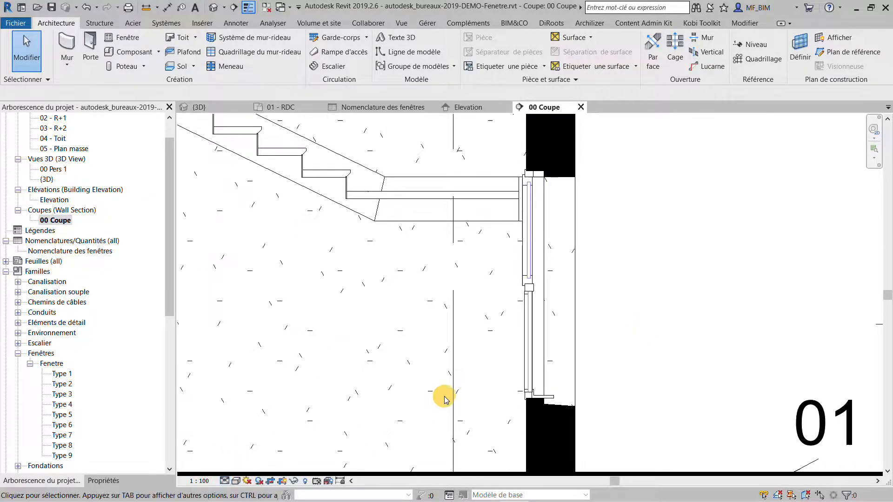
- Lower the 00 Coupe section's detail level to Faible and look over the window's section
scroll(575, 376, "up", 1)
scroll(567, 382, "up", 1)
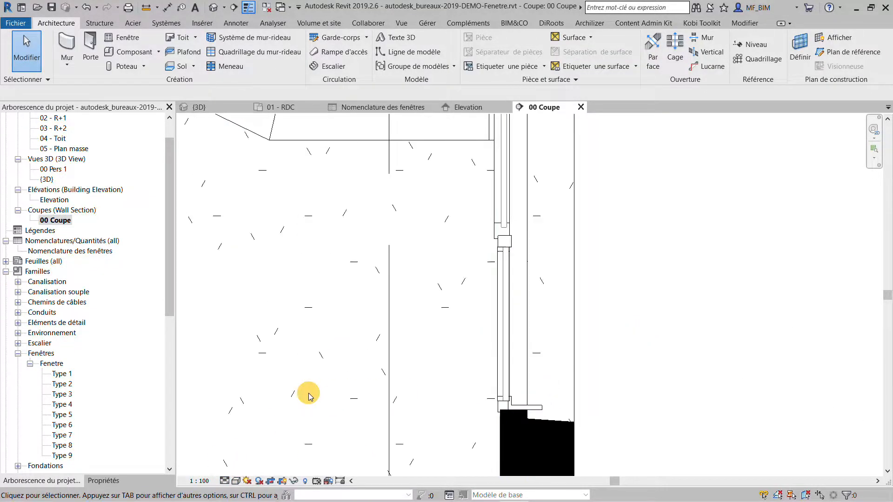
left_click(226, 481)
left_click(241, 447)
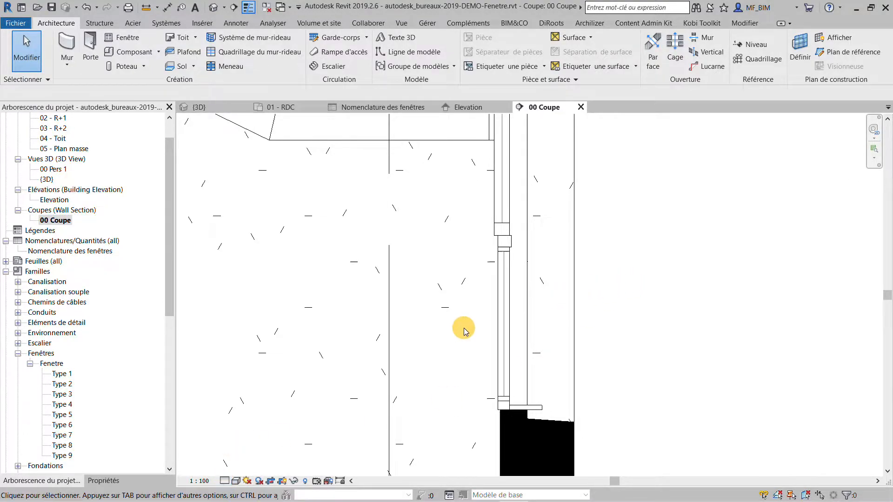
scroll(475, 331, "down", 1)
scroll(519, 316, "down", 1)
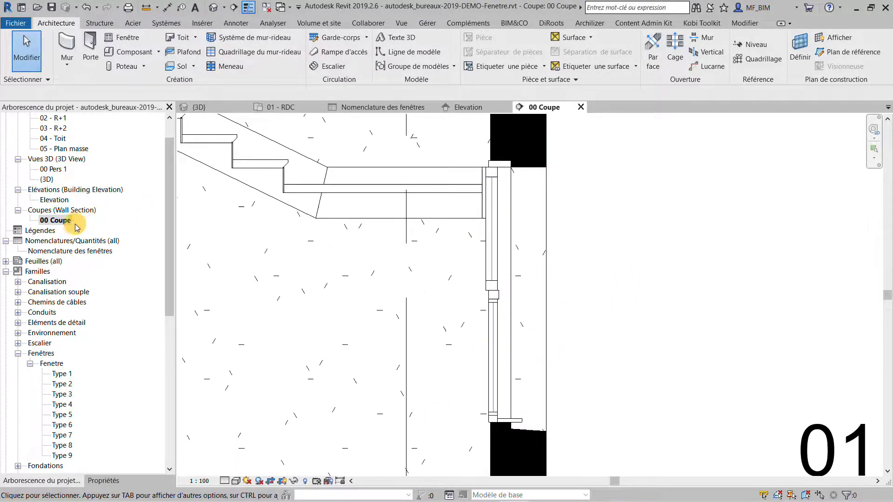
- Return to the 01 - RDC floor plan and set its detail level to Elevé
scroll(64, 167, "up", 1)
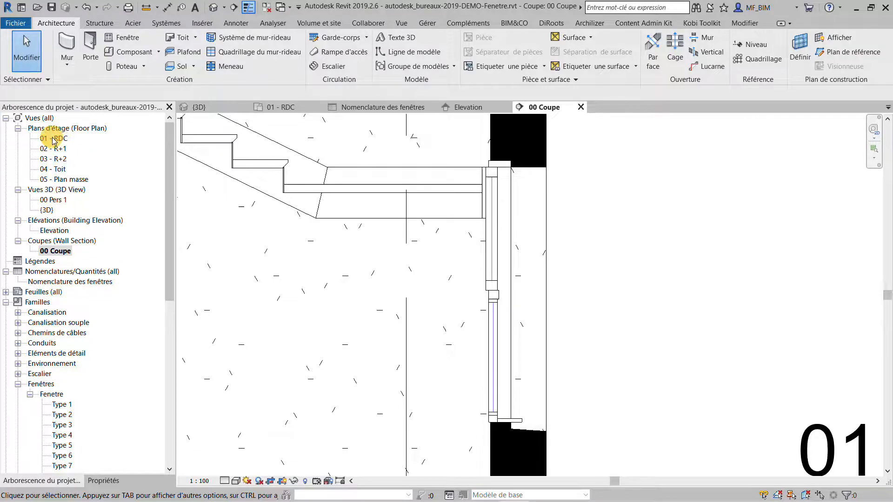
double_click(54, 139)
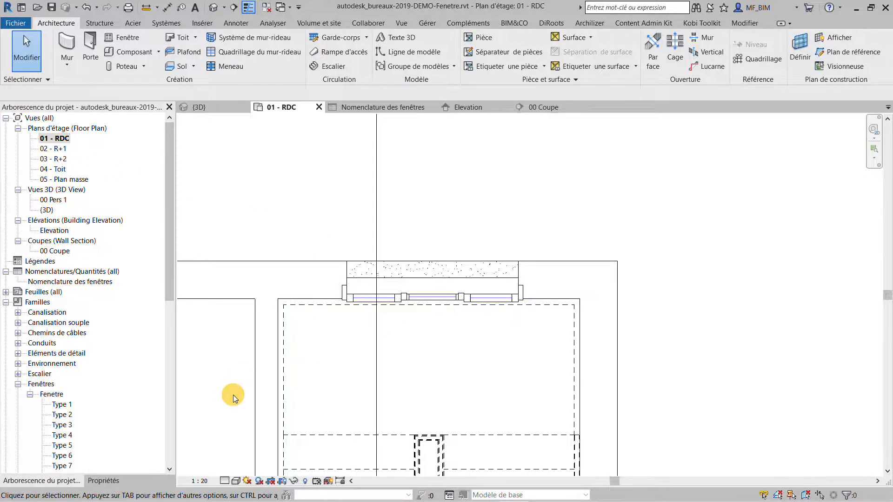
left_click(225, 481)
left_click(235, 421)
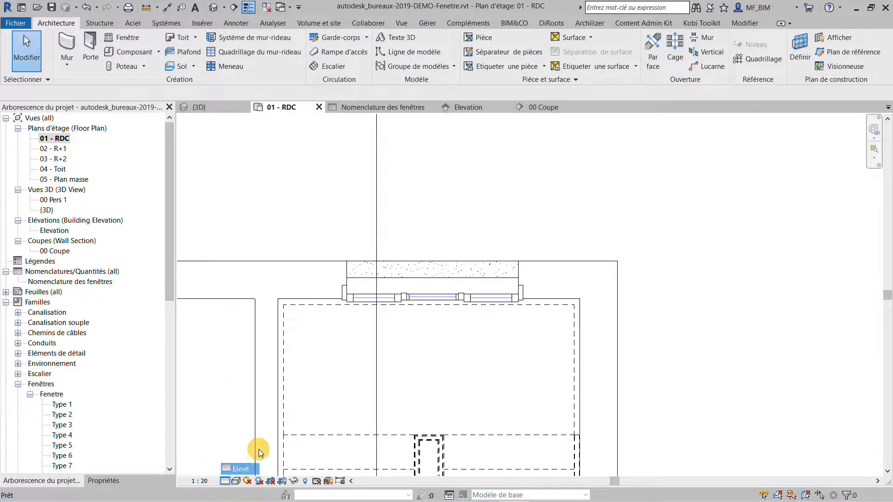
- Copy the stairwell window three times along the exterior wall, at successive distances of about 4810, 5400 and 5400 mm
left_click(464, 299)
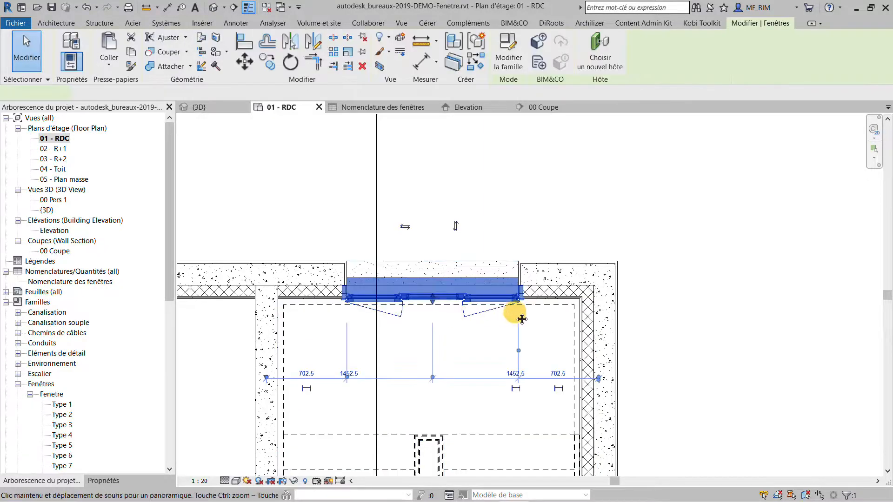
middle_click_drag(509, 315, 656, 330)
scroll(676, 293, "down", 5)
key("c")
key("o")
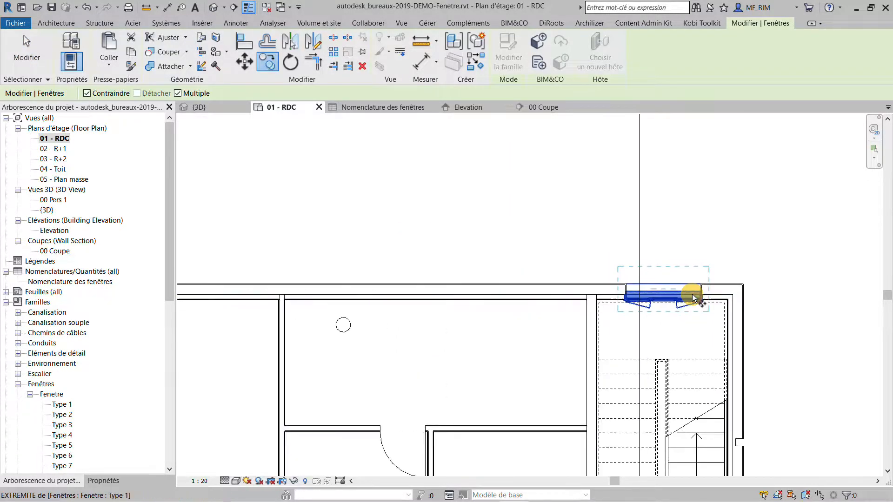
scroll(676, 258, "down", 2)
left_click(675, 237)
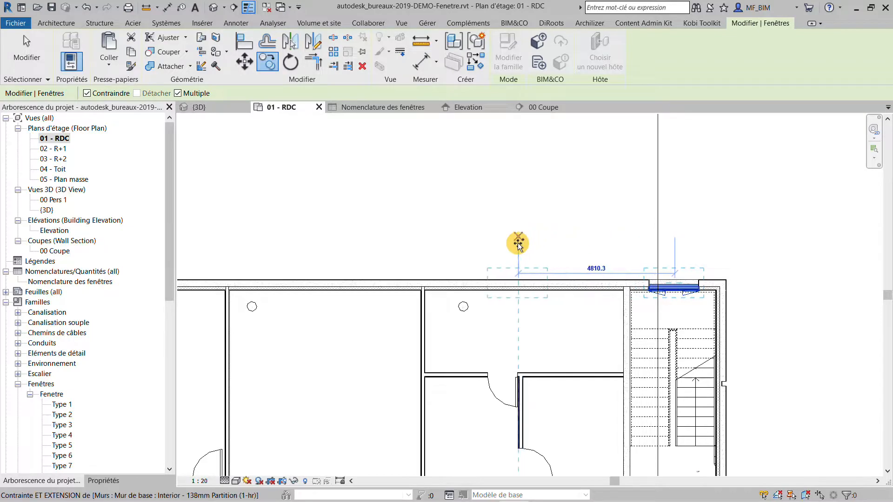
left_click(519, 243)
middle_click_drag(361, 249, 507, 247)
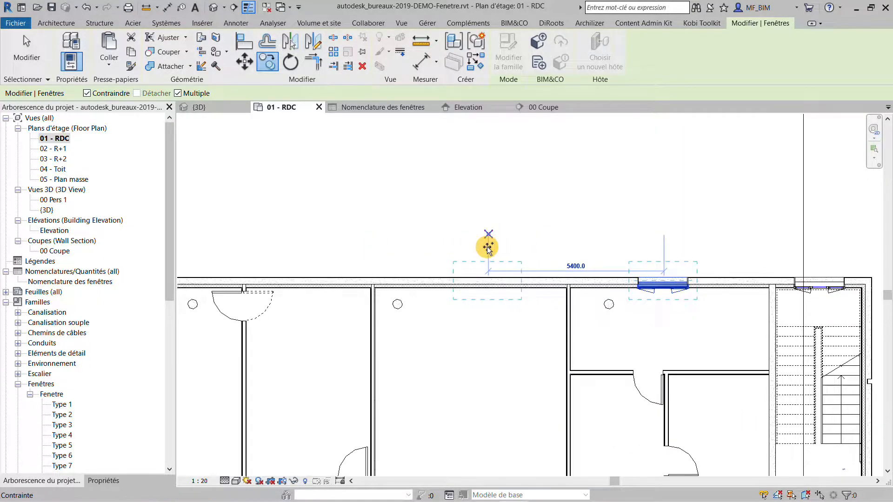
left_click(488, 249)
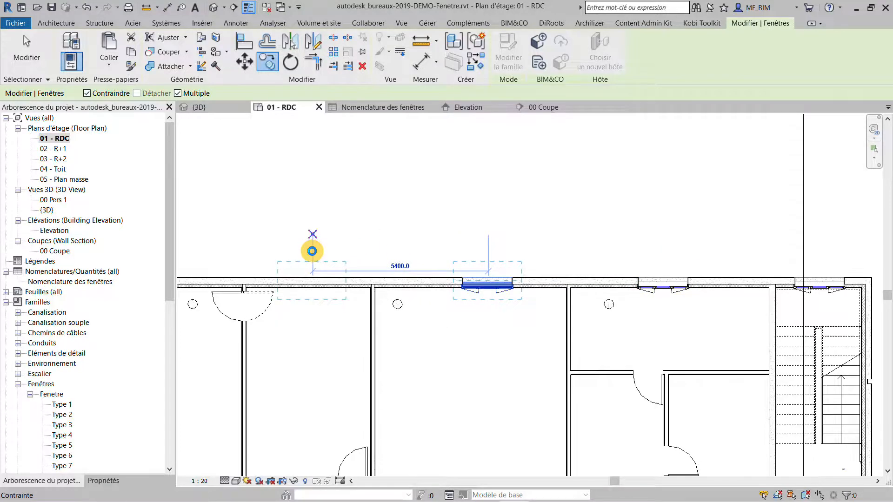
left_click(312, 251)
- Place three more window copies in the same wall along the room with tables, the first about 6400 mm from the previous copy
middle_click_drag(279, 255, 575, 241)
scroll(568, 237, "down", 1)
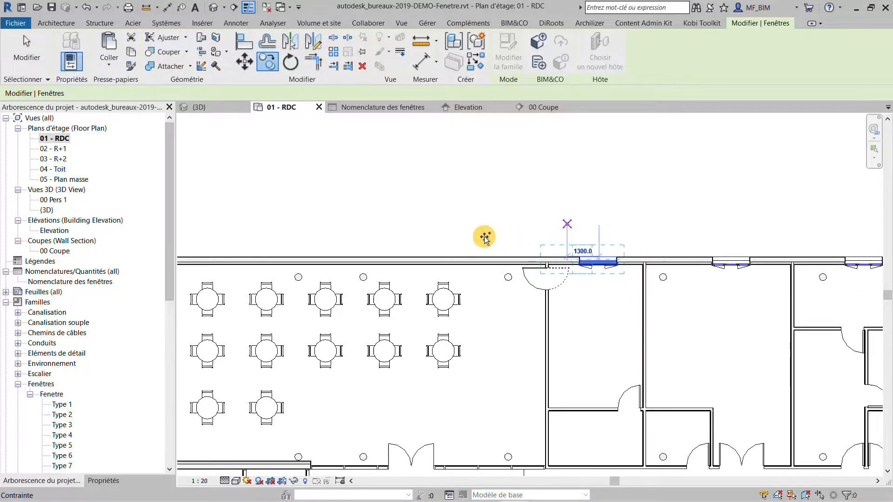
left_click(459, 235)
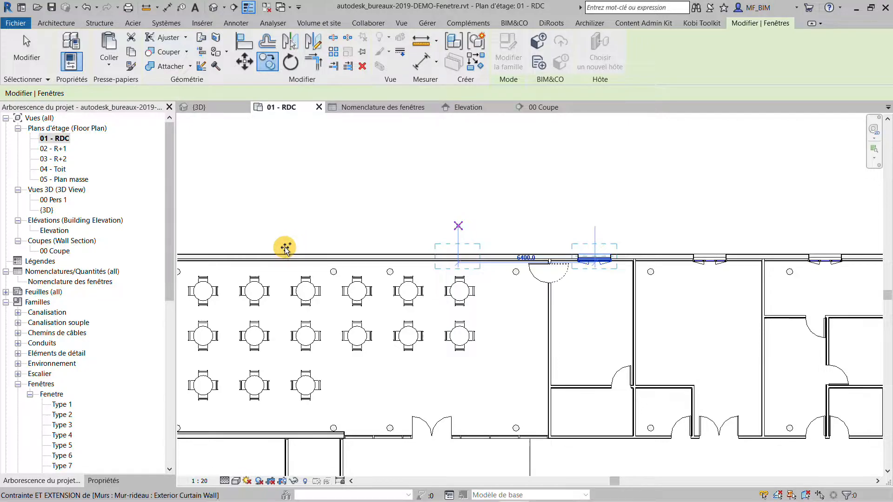
left_click(362, 241)
middle_click_drag(293, 241, 430, 238)
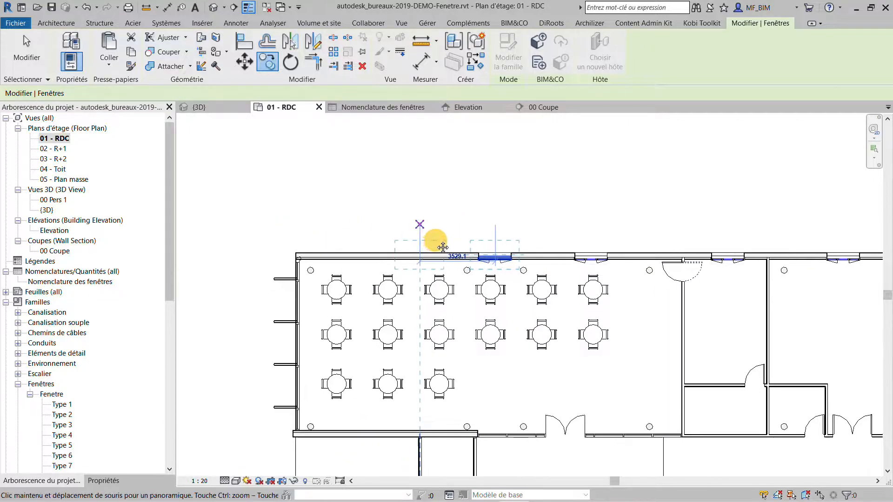
left_click(397, 240)
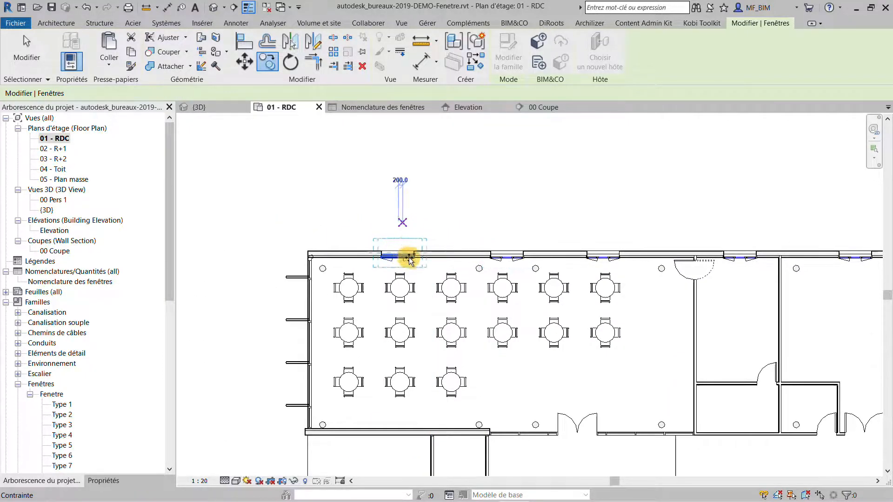
key("Escape")
key("Escape")
- Select all seven windows along the exterior wall and paste them aligned to two selected levels
middle_click_drag(399, 279, 294, 317)
scroll(287, 303, "down", 4)
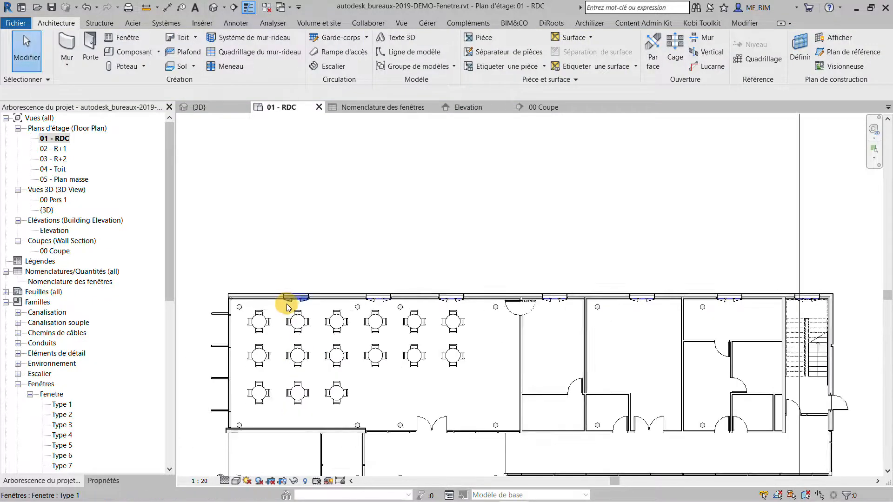
scroll(227, 281, "up", 4)
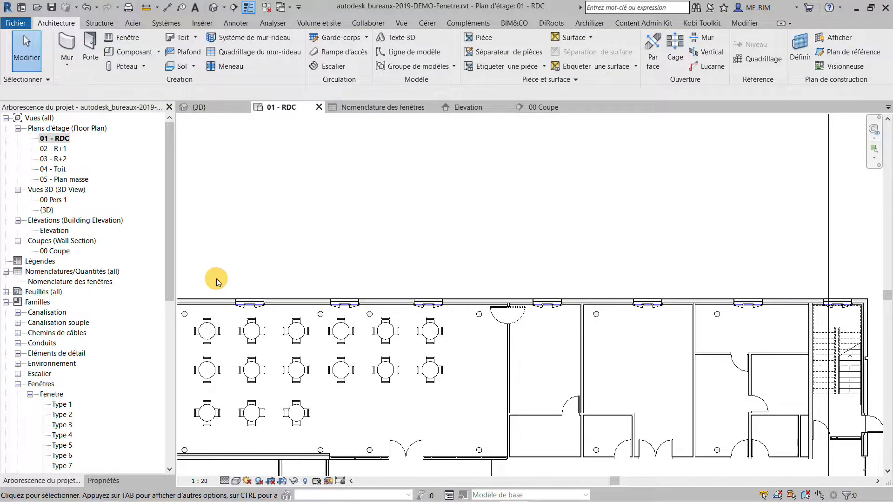
scroll(216, 278, "down", 1)
left_click_drag(216, 278, 828, 308)
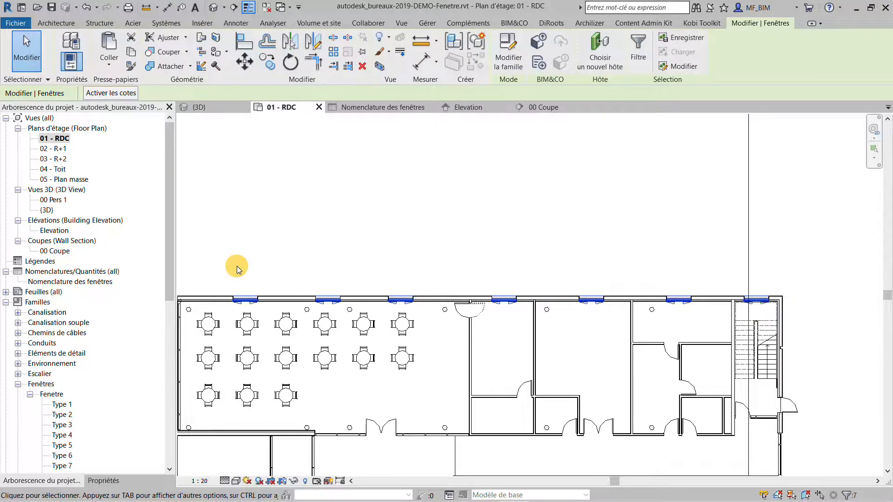
scroll(272, 300, "up", 2)
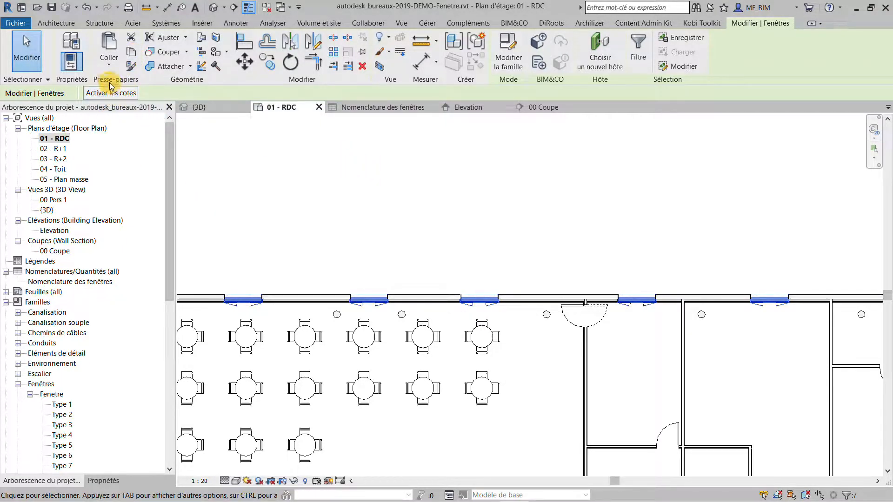
left_click(107, 61)
left_click(154, 110)
left_click(400, 187)
left_click(407, 194, "ctrl")
left_click(449, 334)
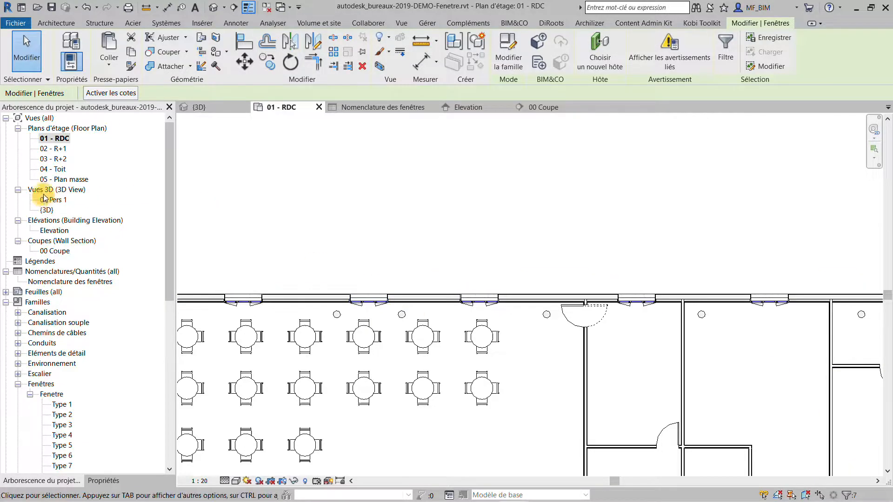
- Open the 02 - R+1 floor plan and slide the window in the wide room to about 2400 mm and 1300 mm from its partitions
double_click(54, 149)
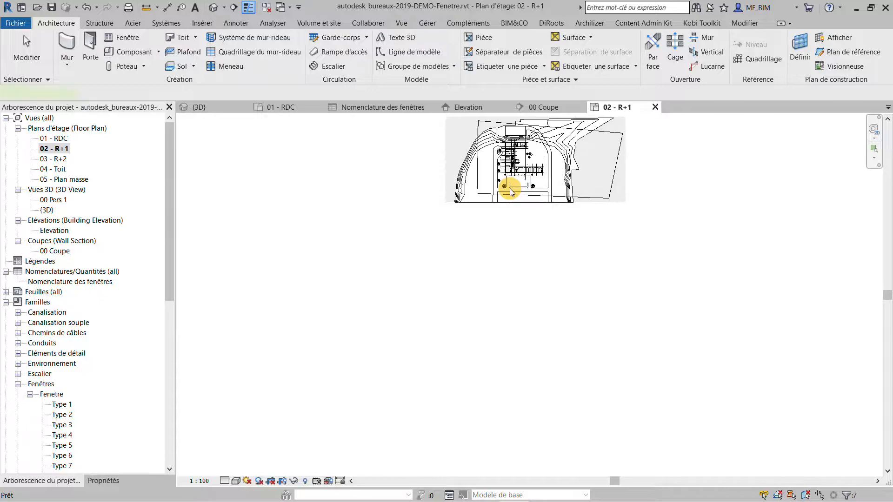
scroll(512, 189, "up", 5)
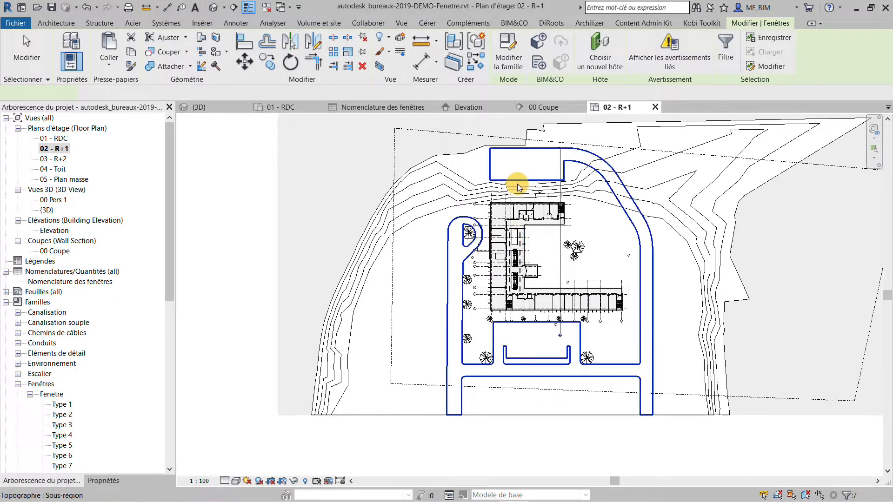
scroll(514, 183, "up", 8)
scroll(514, 262, "up", 5)
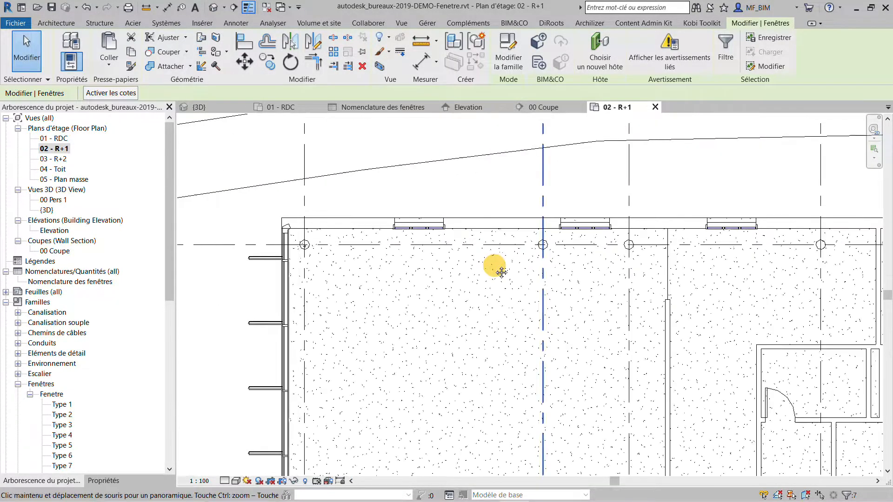
middle_click_drag(576, 284, 346, 277)
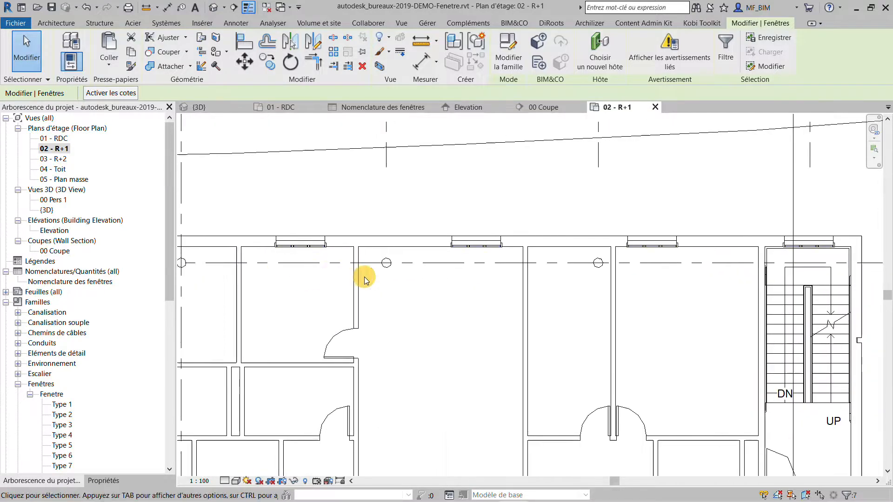
scroll(476, 254, "up", 3)
left_click(486, 236)
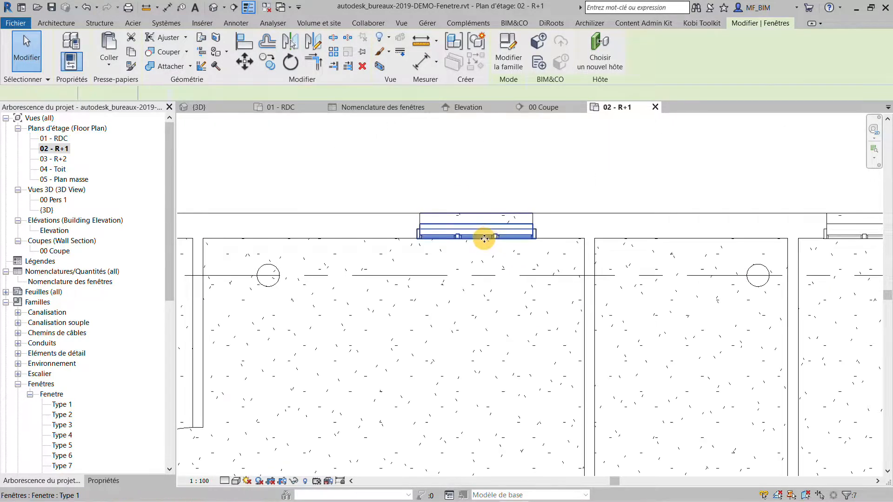
left_click_drag(477, 235, 458, 240)
scroll(458, 238, "down", 2)
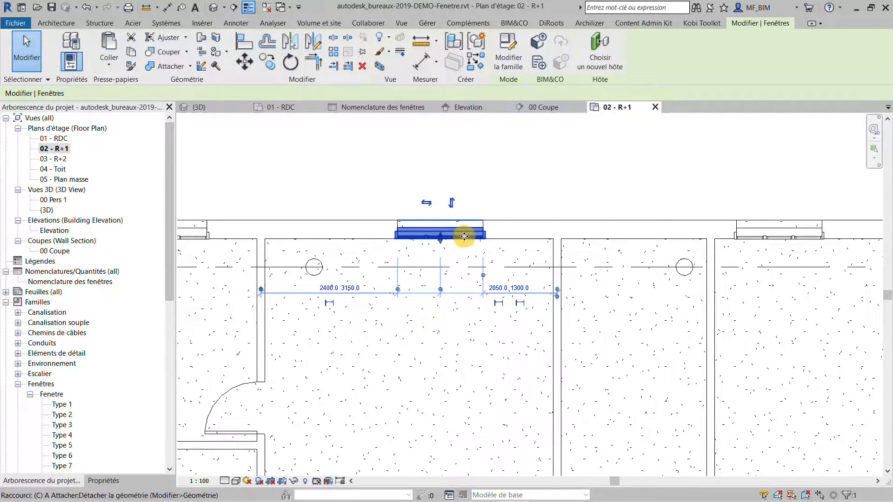
- Copy that window along the exterior wall into the narrow neighbouring room
key("o")
left_click(466, 233)
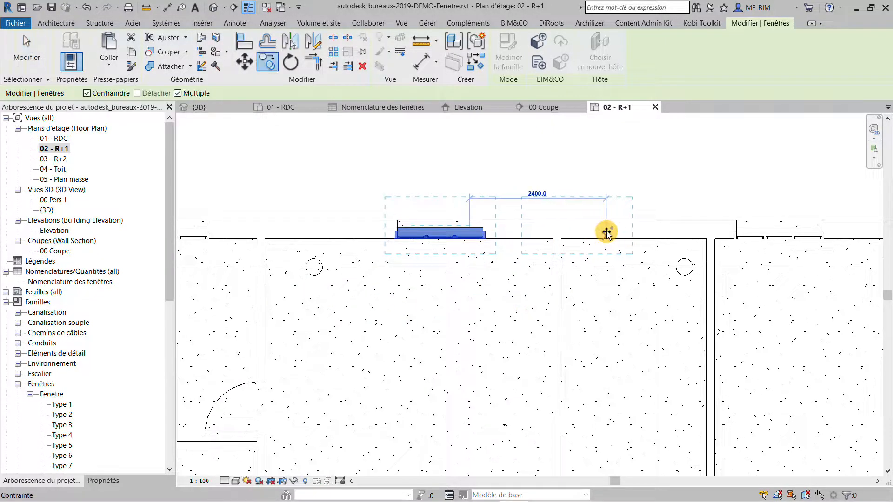
left_click(667, 233)
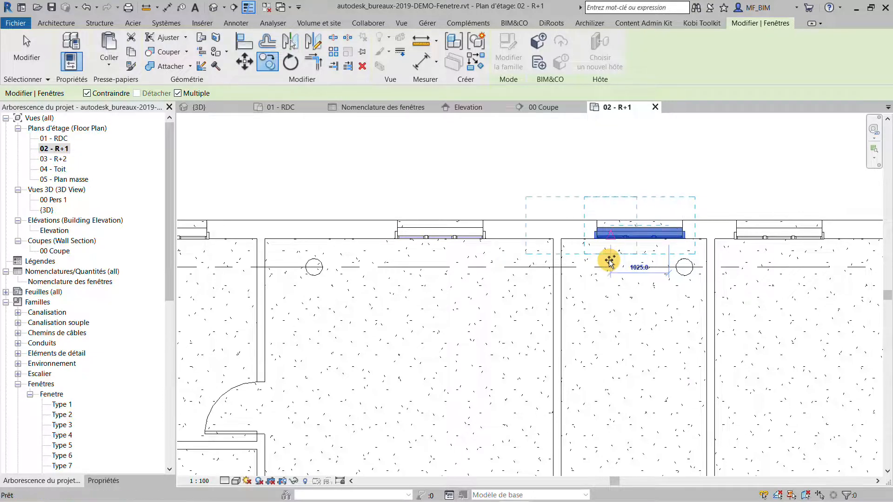
key("Escape")
key("Escape")
- Slide the window in the room beside the stairwell along the exterior wall, towards the middle of the room, and check the remaining R+1 windows
middle_click_drag(634, 274, 499, 220)
scroll(498, 219, "down", 2)
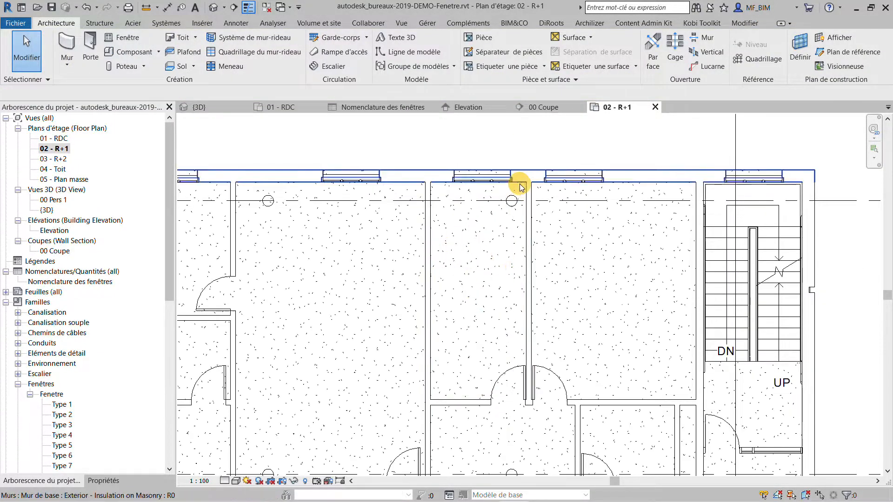
middle_click_drag(606, 241, 547, 264)
scroll(542, 242, "up", 2)
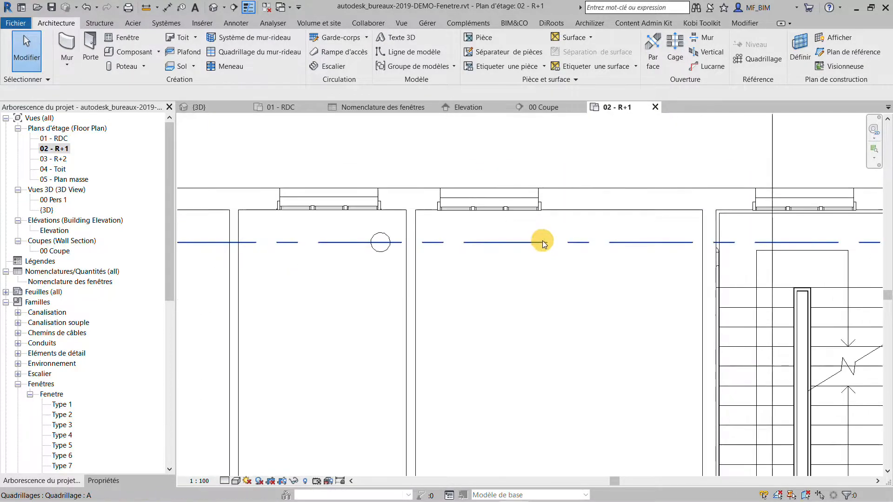
left_click(519, 207)
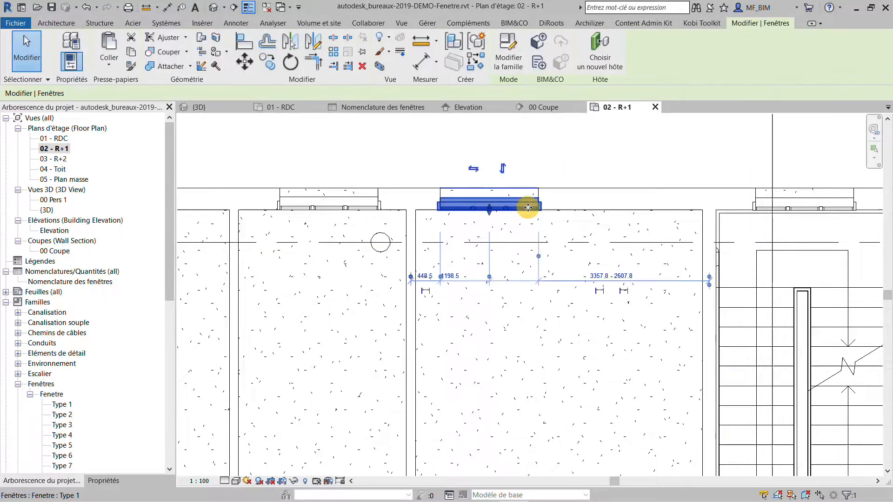
scroll(526, 208, "up", 1)
left_click_drag(605, 212, 604, 209)
scroll(765, 235, "down", 2)
middle_click_drag(454, 269, 732, 264)
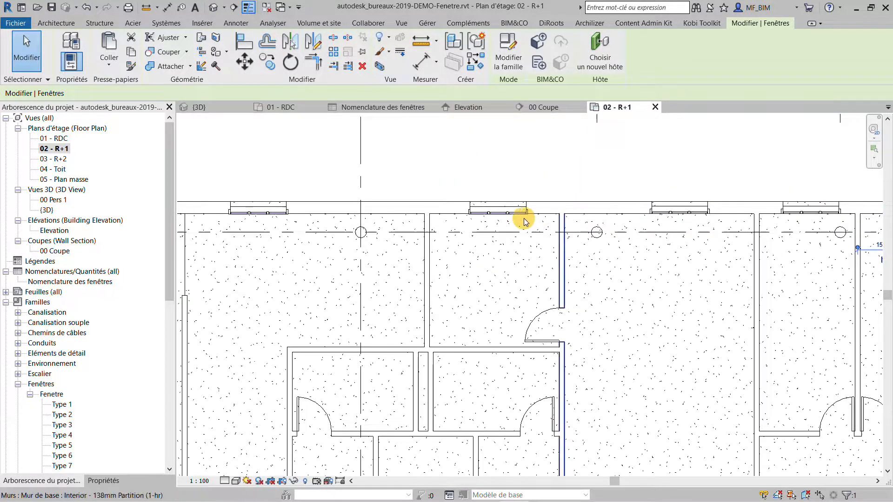
middle_click_drag(308, 233, 540, 234)
middle_click_drag(358, 227, 509, 227)
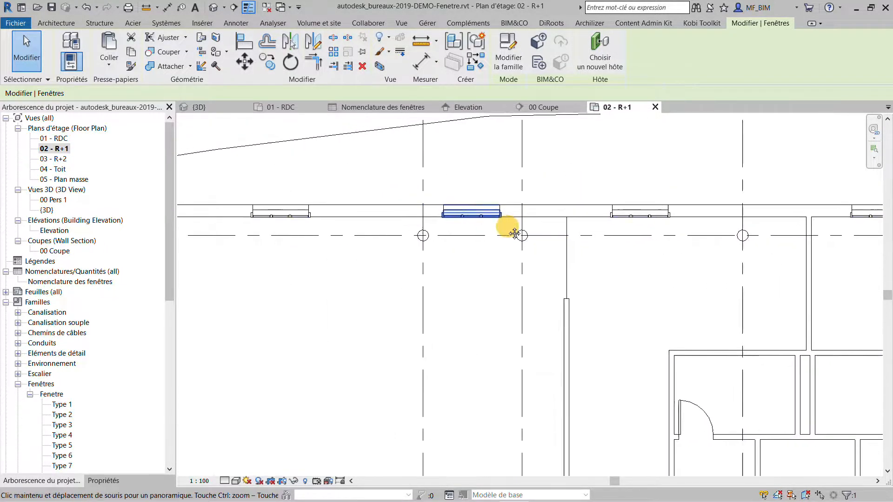
middle_click_drag(312, 226, 455, 226)
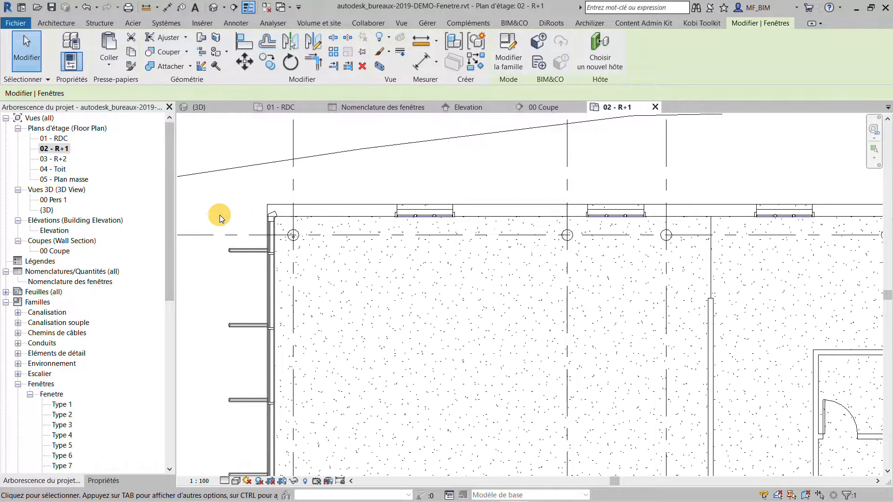
- Open the 03 - R+2 floor plan and slide the window overlapping a partition fully into the adjacent room
double_click(54, 158)
middle_click_drag(640, 272, 304, 281)
middle_click_drag(425, 285, 198, 294)
middle_click_drag(547, 276, 634, 274)
scroll(587, 232, "up", 1)
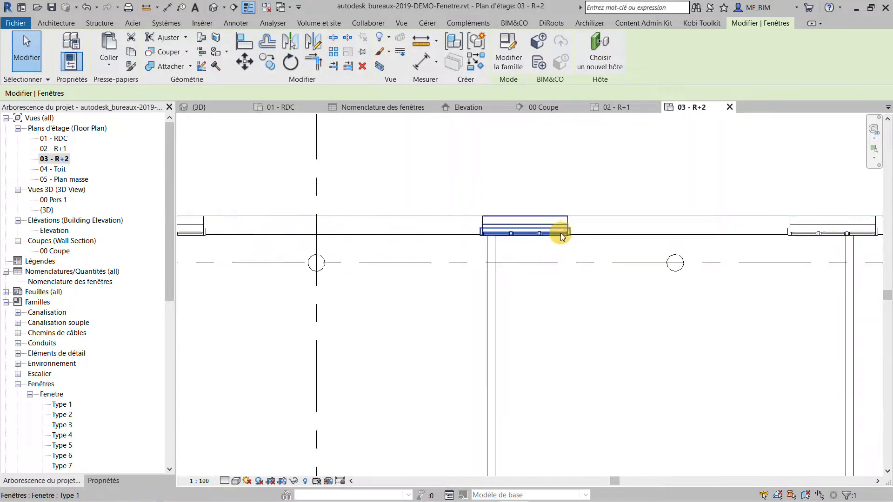
middle_click_drag(568, 238, 393, 244)
scroll(391, 241, "up", 1)
left_click_drag(392, 238, 446, 241)
- Slide the next window off its partition into the same room, about 1850 mm from the neighbouring window
left_click(677, 239)
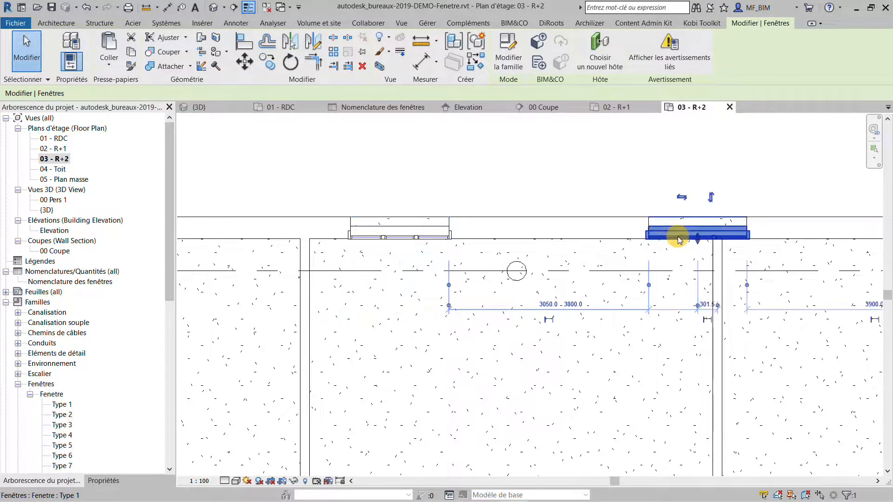
left_click_drag(660, 240, 600, 243)
scroll(599, 243, "down", 1)
middle_click_drag(670, 285, 480, 287)
scroll(683, 259, "down", 2)
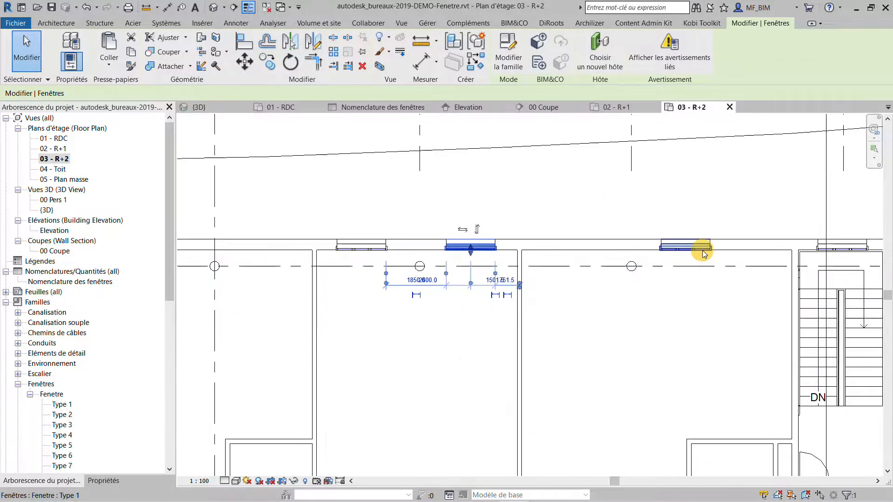
- Copy the window in the room beside the stairwell about 3600 mm along the wall, away from the stairs
left_click(700, 250)
key("c")
key("o")
left_click(701, 250)
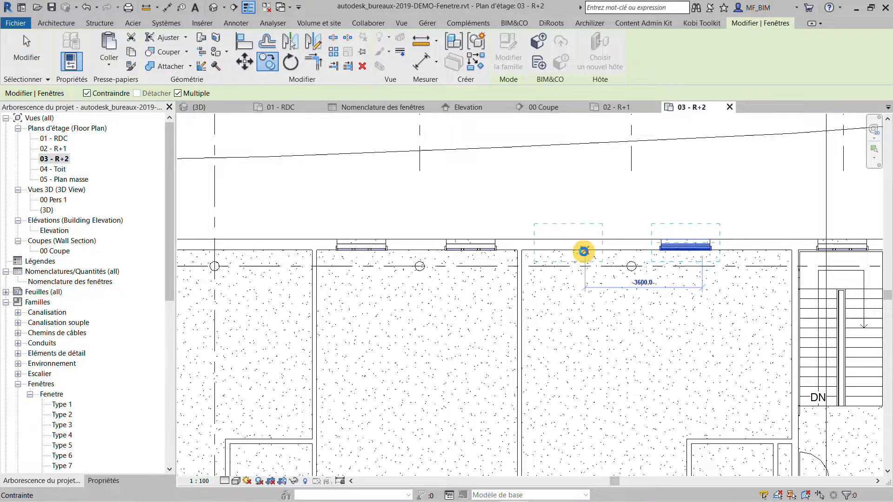
- Slide the original window closer to the stairwell and adjust the position of the copied window in the same room
left_click(700, 250)
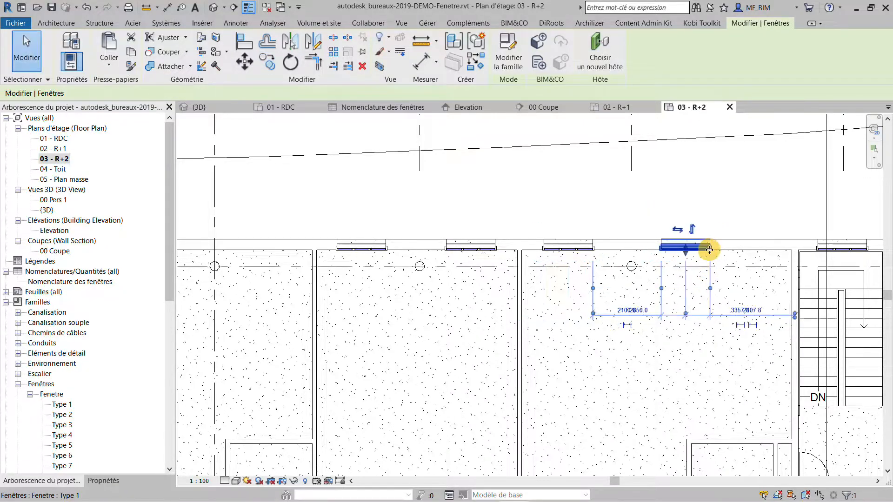
scroll(702, 250, "up", 2)
left_click_drag(703, 250, 767, 250)
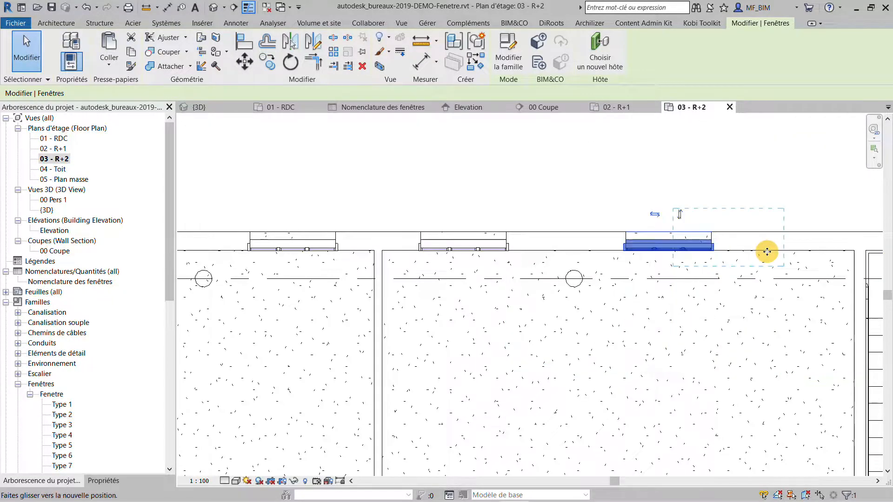
left_click(497, 251)
scroll(496, 250, "up", 2)
left_click_drag(510, 250, 539, 249)
key("Escape")
scroll(705, 250, "down", 5)
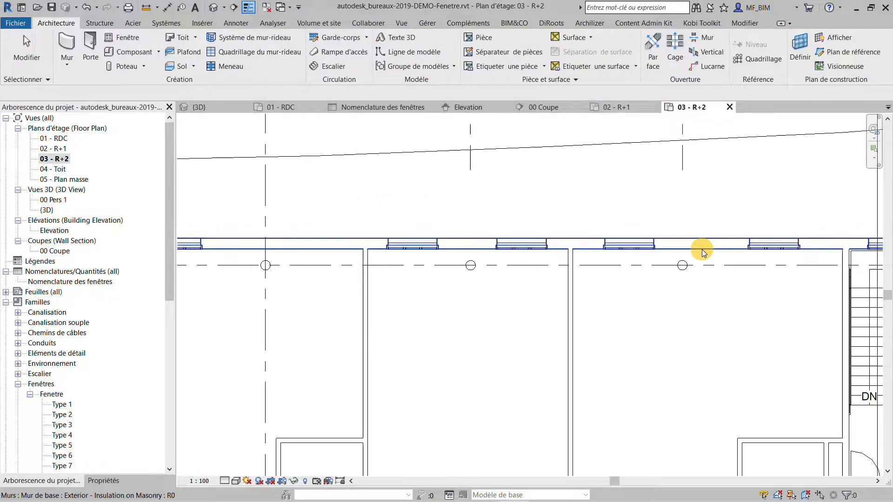
- Slide the window in the wide room further along the exterior wall, to about 2000 mm from the nearer partition
middle_click_drag(449, 294, 631, 284)
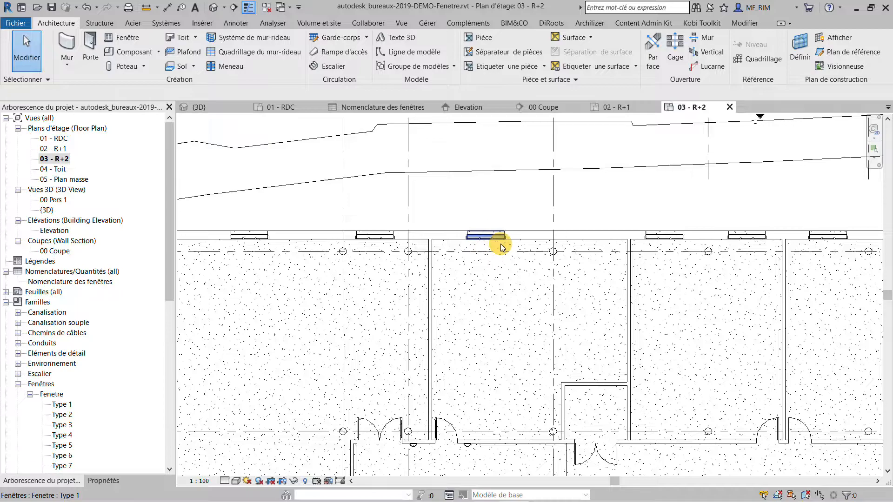
left_click(501, 247)
scroll(501, 247, "up", 3)
left_click_drag(502, 241, 533, 230)
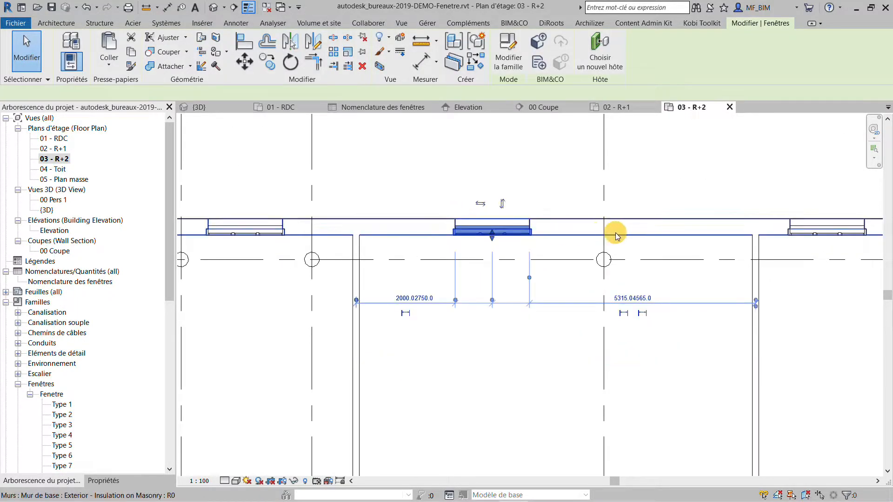
scroll(615, 234, "down", 3)
scroll(612, 235, "down", 2)
key("Escape")
- Open the Elevation view and examine the window layout across the three levels of the facade
middle_click_drag(594, 283, 275, 301)
scroll(579, 259, "up", 2)
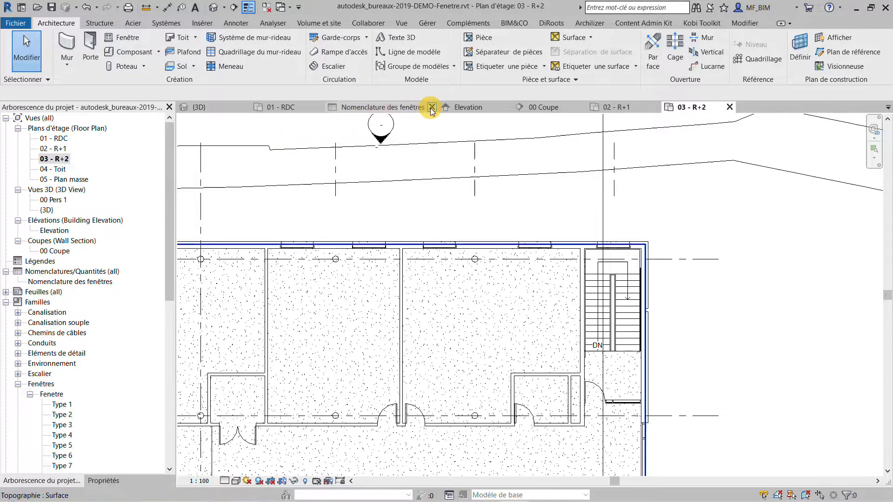
left_click(458, 107)
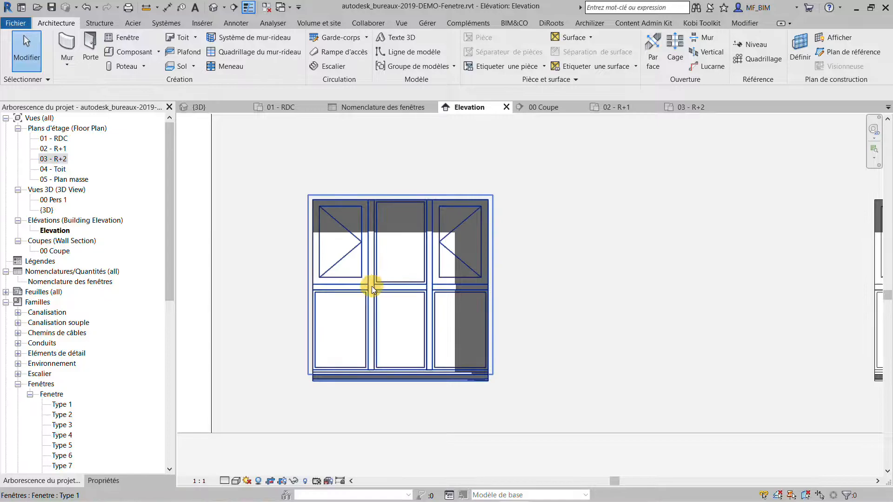
scroll(351, 307, "down", 5)
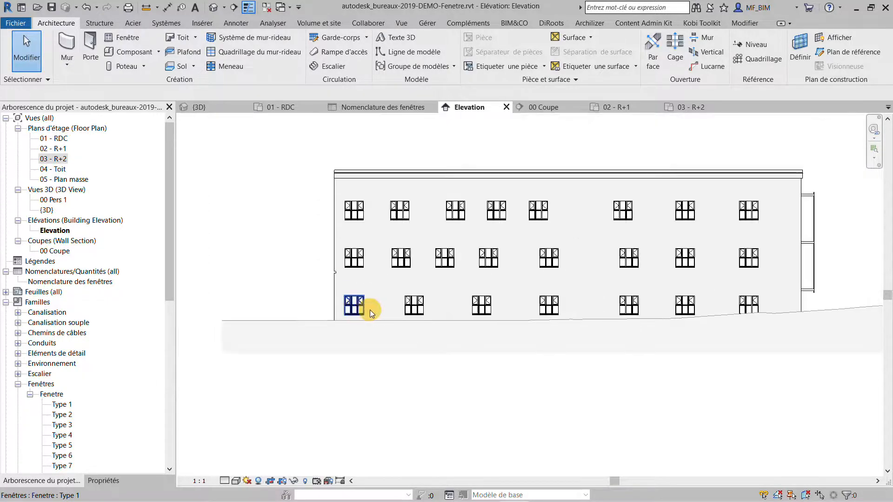
scroll(623, 230, "up", 3)
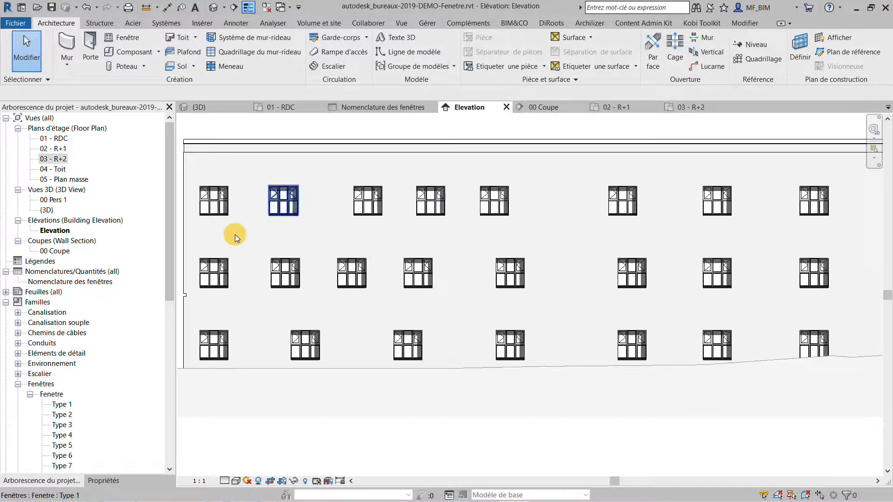
middle_click_drag(477, 270, 491, 254)
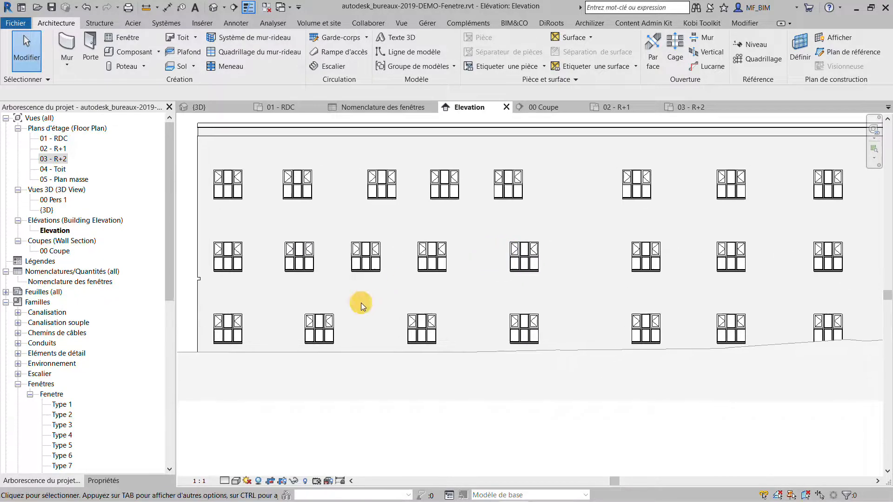
- Select one window on each level of the facade and review the Nomenclature des fenêtres schedule
left_click(318, 335)
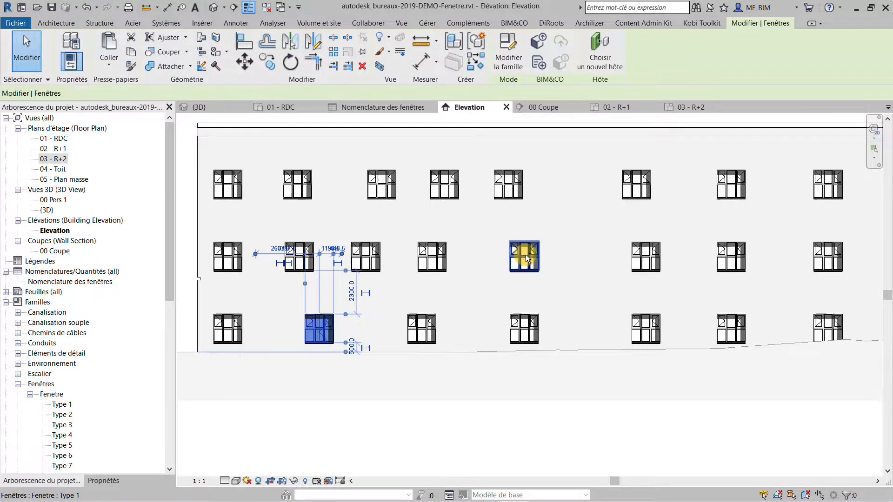
left_click(826, 184, "ctrl")
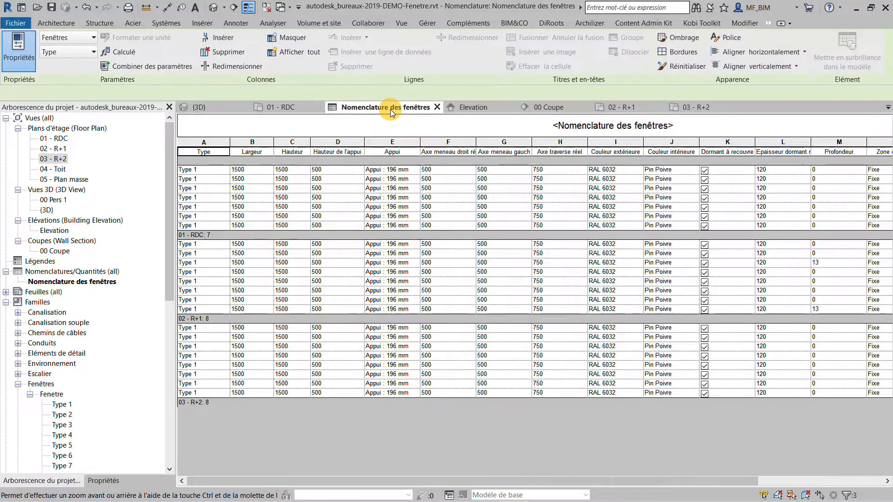
left_click(390, 108)
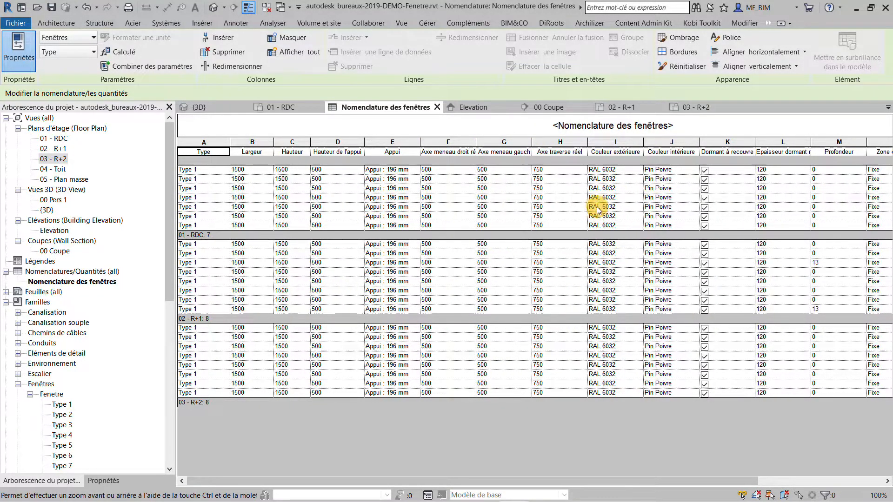
left_click_drag(733, 484, 723, 467)
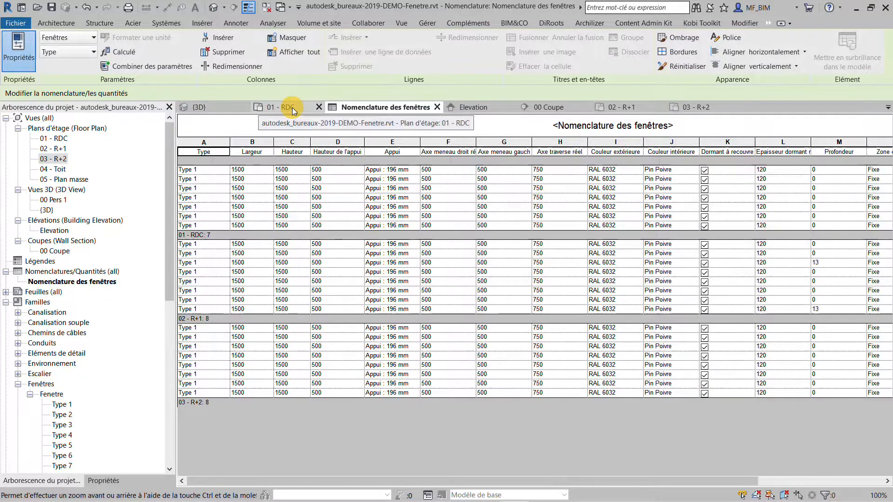
- In the Elevation view, change the second RDC, fifth R+1 and eighth R+2 windows, counted from the left, to Fenetre Type 2
left_click(486, 107)
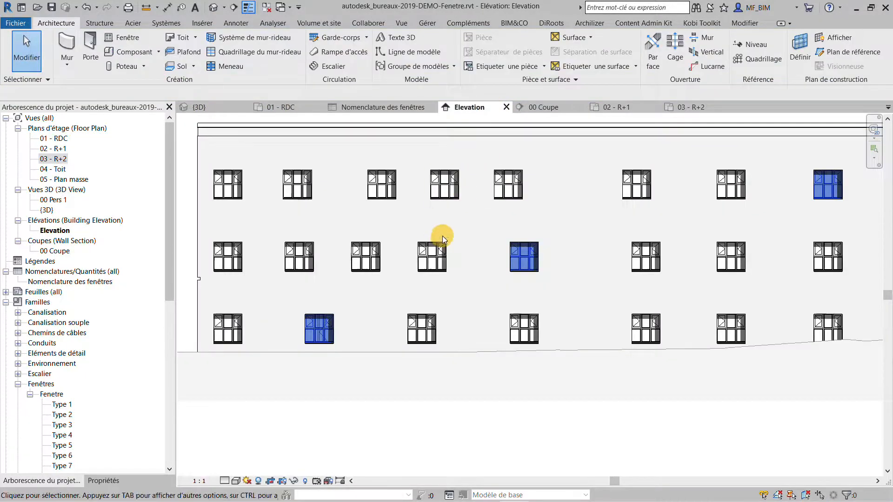
left_click(119, 480)
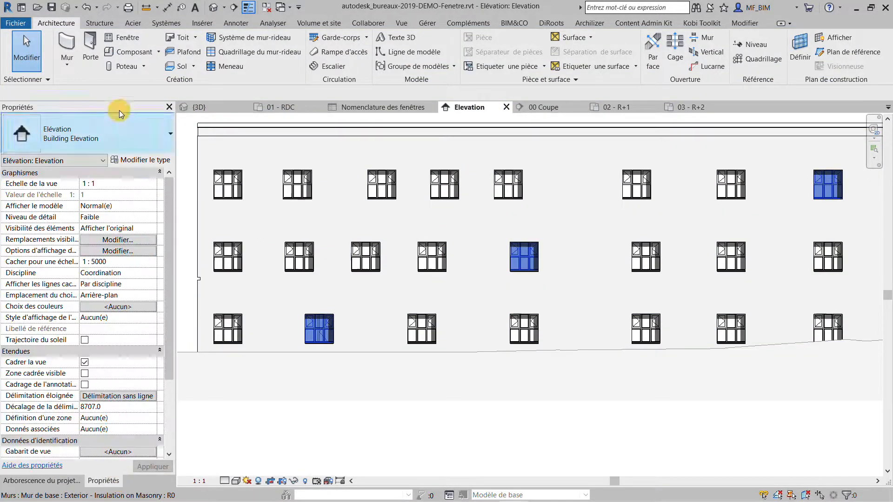
left_click(326, 332)
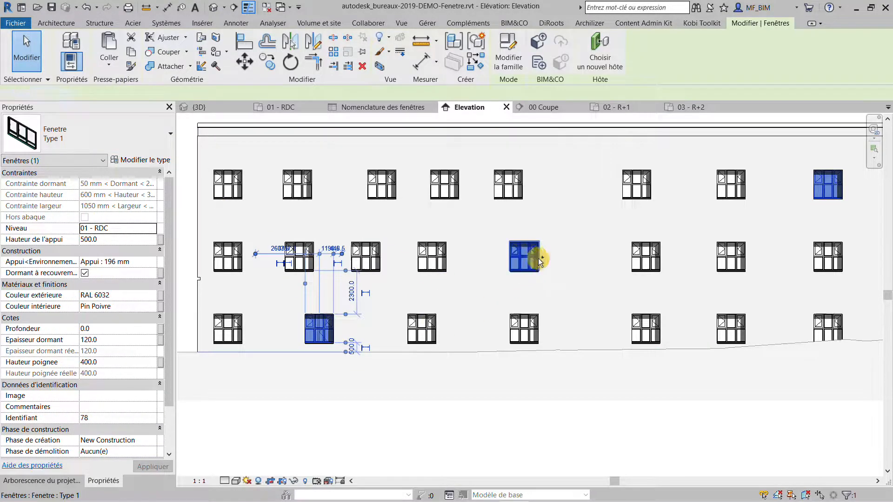
left_click(533, 263, "ctrl")
left_click(835, 186, "ctrl")
left_click(104, 132)
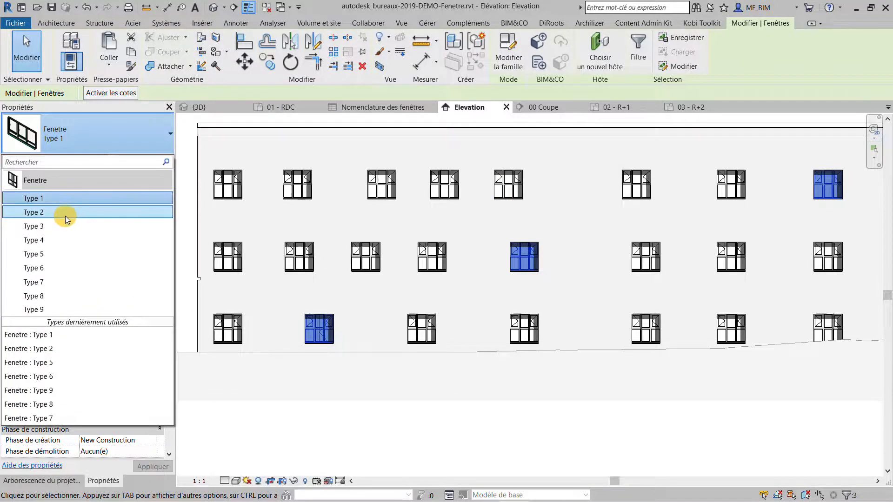
left_click(65, 217)
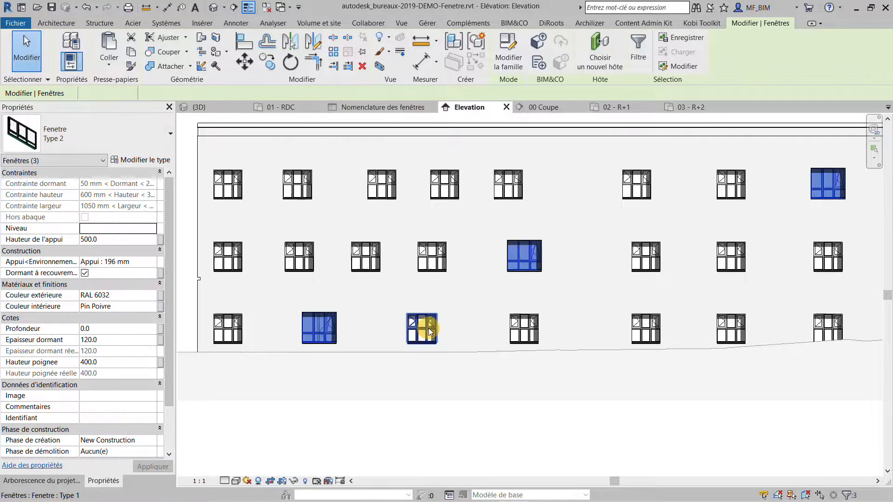
- Change the third RDC, third R+1 and second R+2 windows, counted from the left, to Fenetre Type 3
left_click(429, 331)
left_click(372, 256, "ctrl")
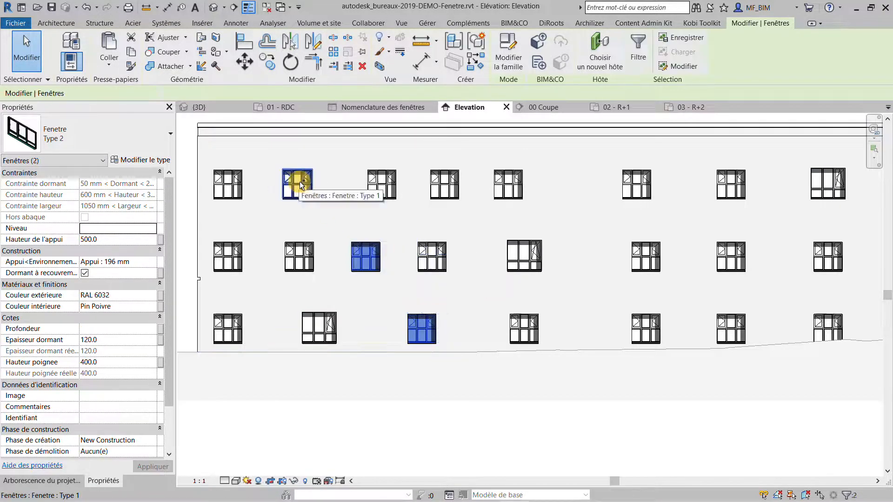
left_click(299, 181, "ctrl")
left_click(97, 141)
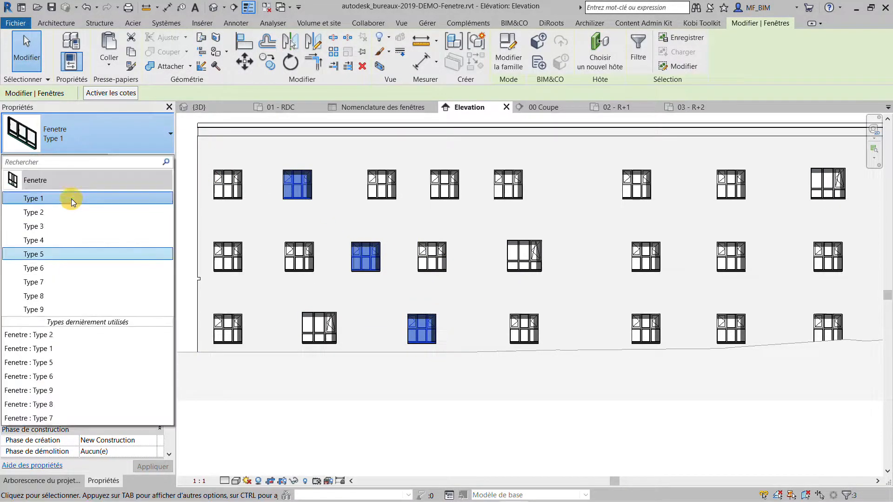
left_click(62, 237)
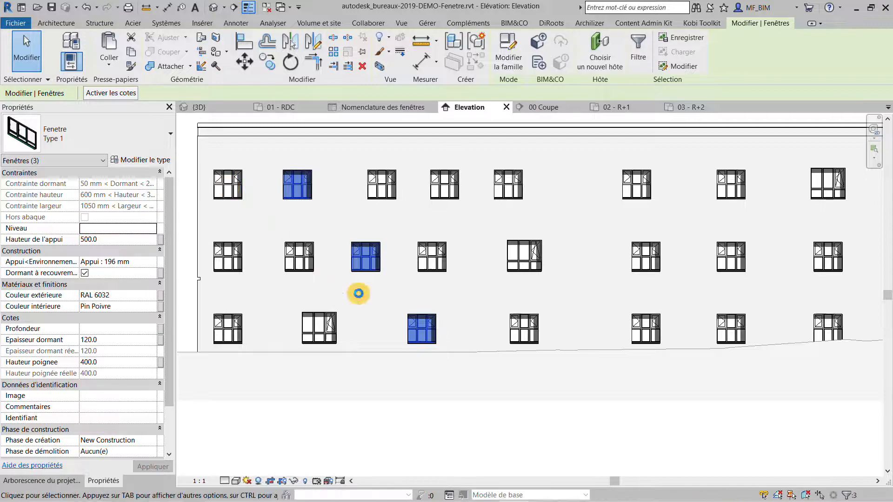
- Change the fourth RDC, eighth R+1 and first R+2 windows, counted from the left, to Fenetre Type 4 and clear the selection
left_click(228, 185)
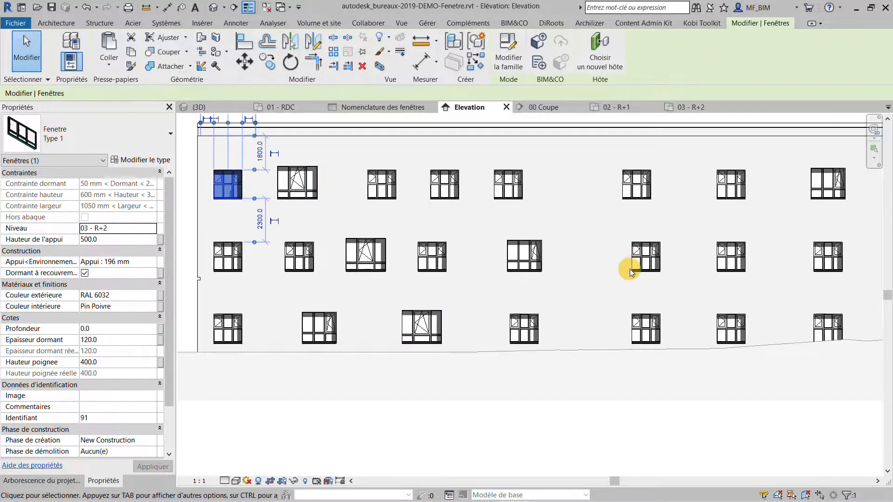
left_click(827, 255, "ctrl")
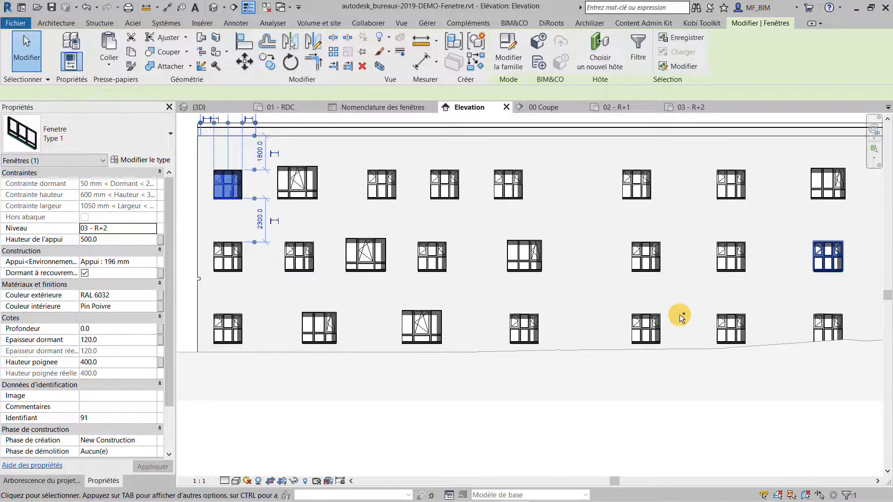
left_click(526, 327, "ctrl")
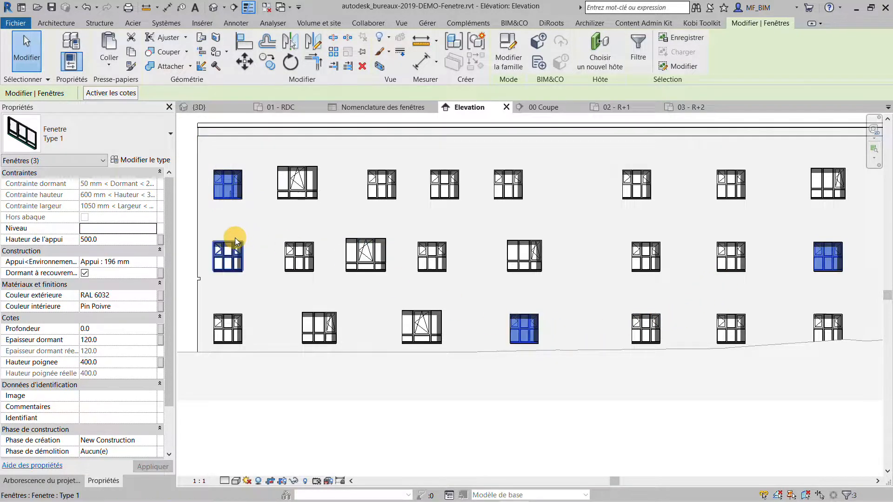
left_click(104, 137)
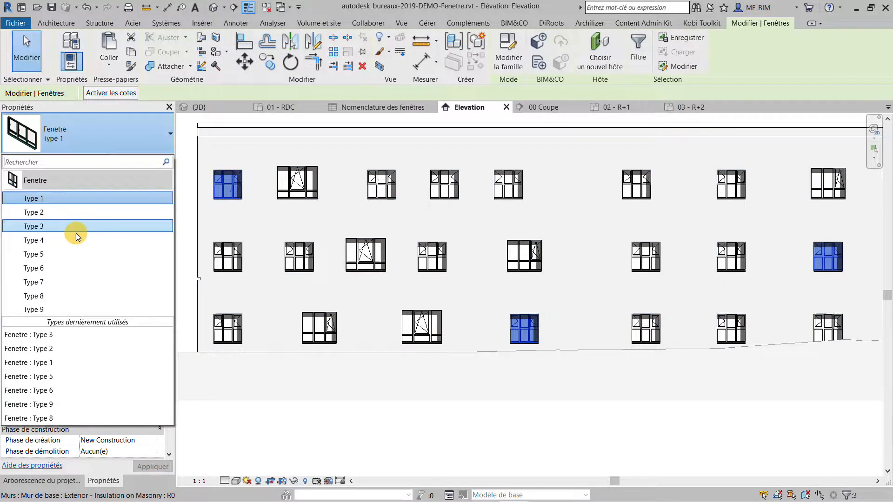
left_click(64, 240)
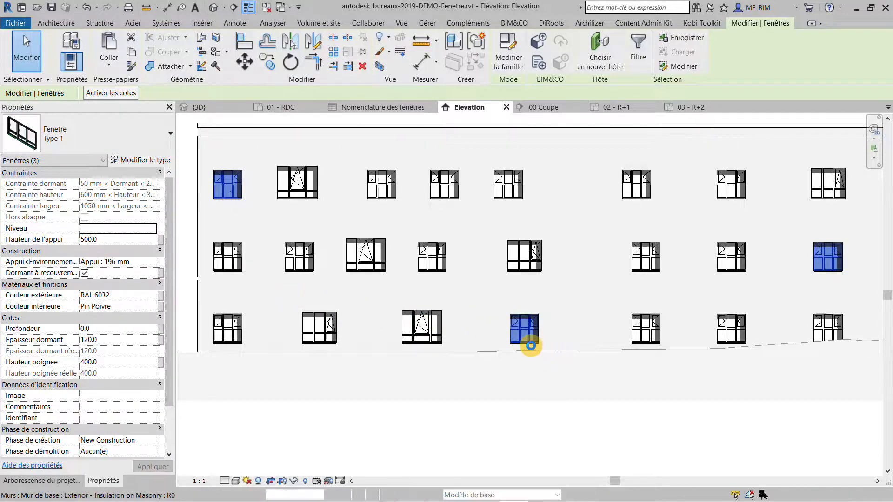
left_click(450, 362)
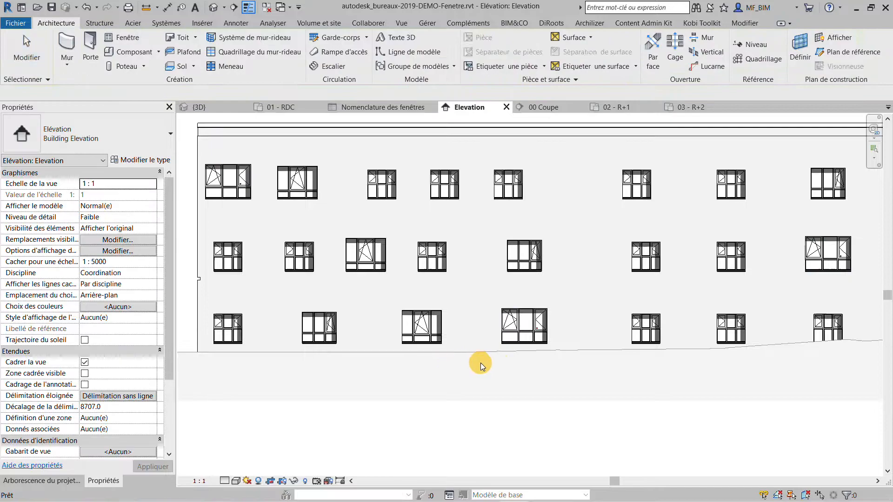
- Examine the red marker on the ground-floor Type 4 window up close in the elevation and in the 01 - RDC plan
scroll(539, 330, "up", 5)
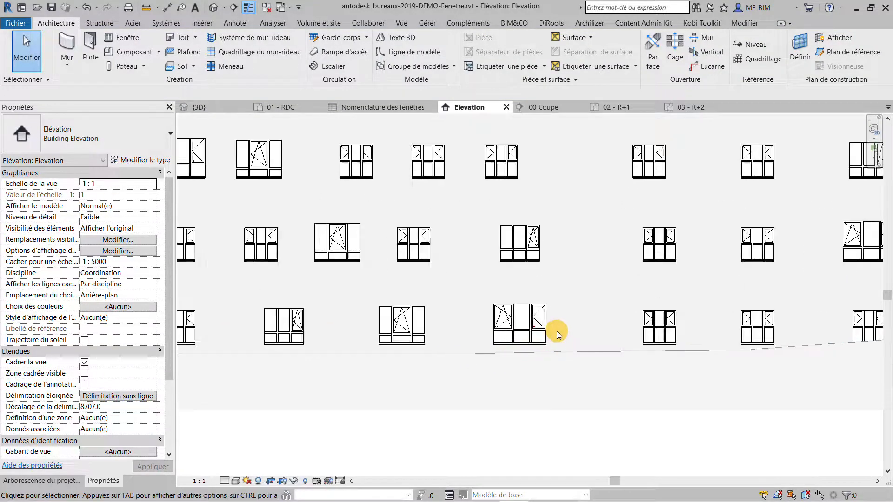
scroll(527, 326, "up", 6)
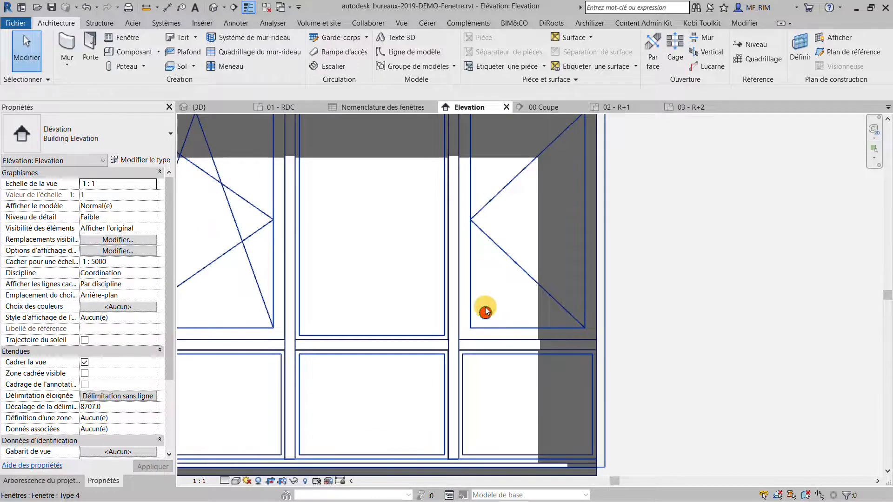
scroll(507, 314, "down", 4)
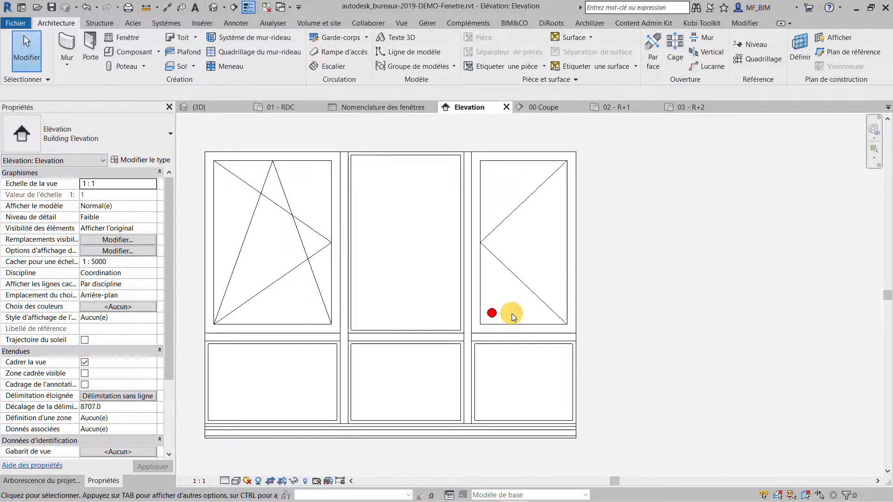
middle_click_drag(494, 345, 516, 342)
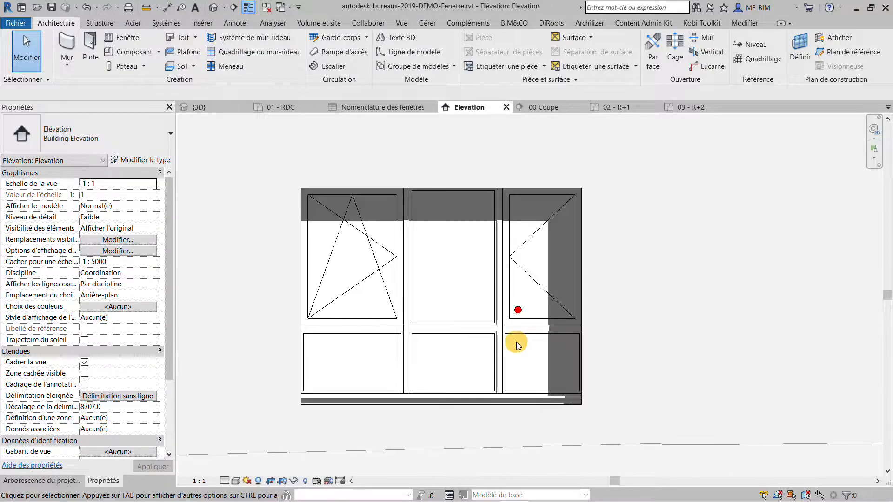
left_click(279, 108)
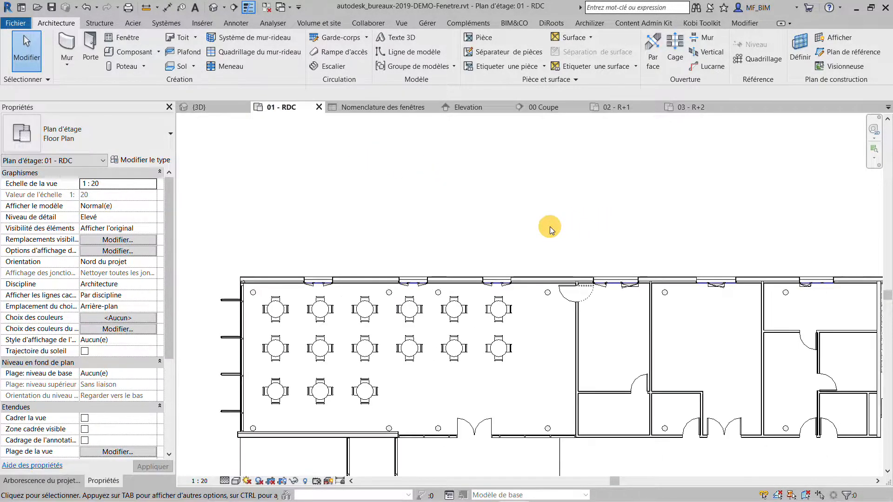
middle_click_drag(697, 302, 596, 300)
scroll(462, 282, "up", 6)
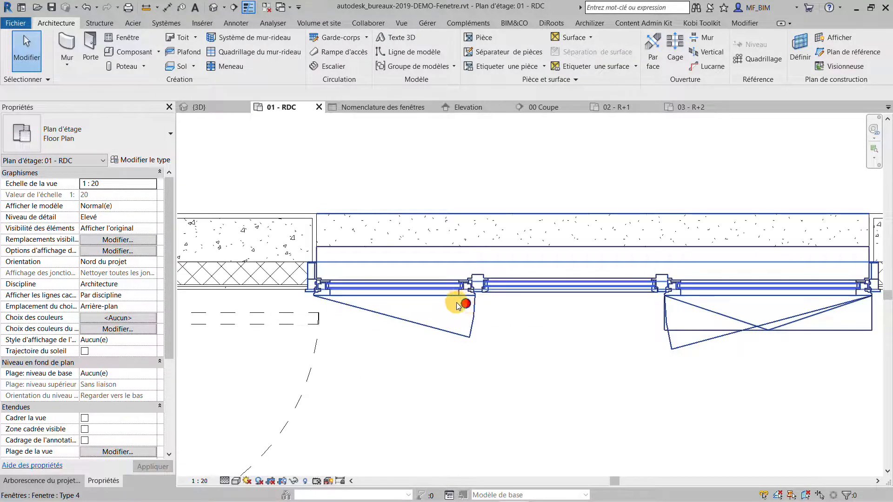
scroll(456, 304, "down", 2)
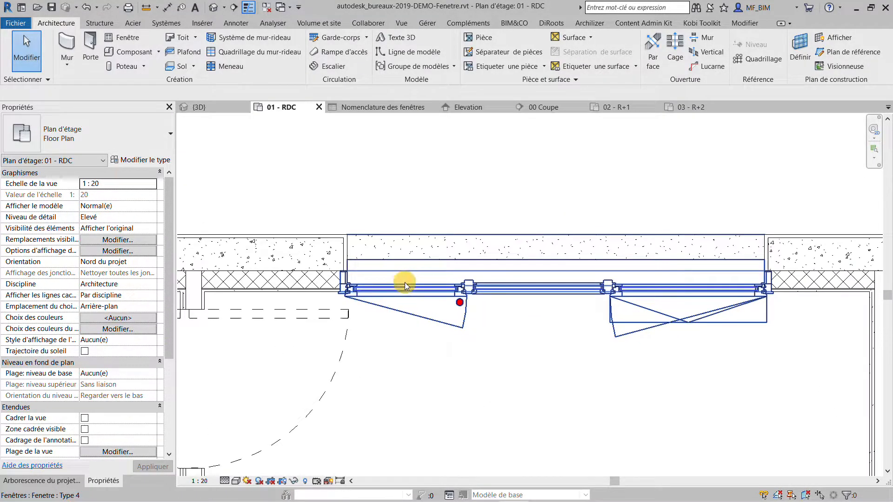
left_click(484, 294)
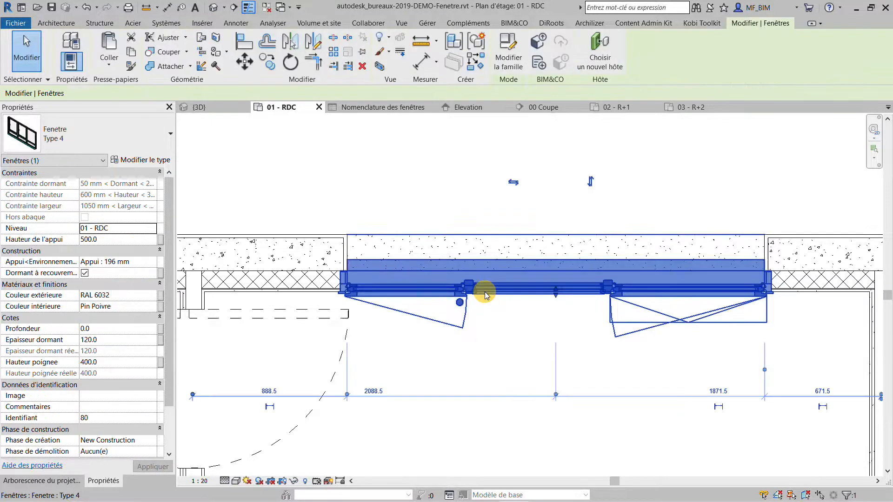
key("Escape")
scroll(469, 298, "down", 2)
scroll(463, 299, "down", 1)
middle_click_drag(552, 304, 515, 311)
- Back in the Elevation view, change the fifth RDC, seventh R+1 and fourth R+2 windows, counted from the left, to Fenetre Type 5
left_click(469, 109)
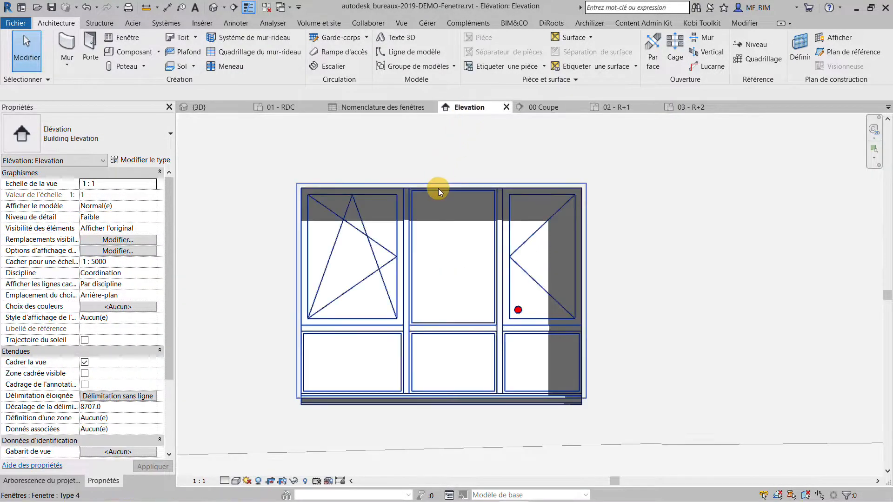
scroll(509, 267, "down", 5)
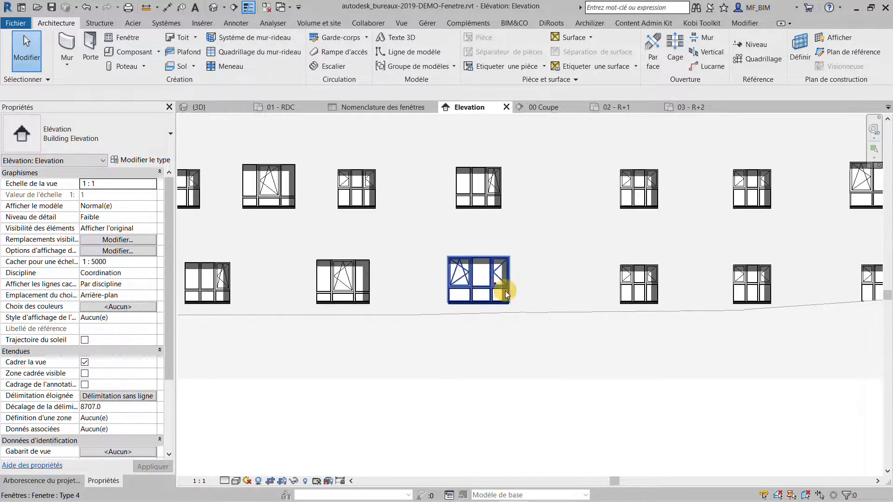
middle_click_drag(474, 334, 376, 353)
scroll(547, 305, "down", 3)
left_click(545, 300)
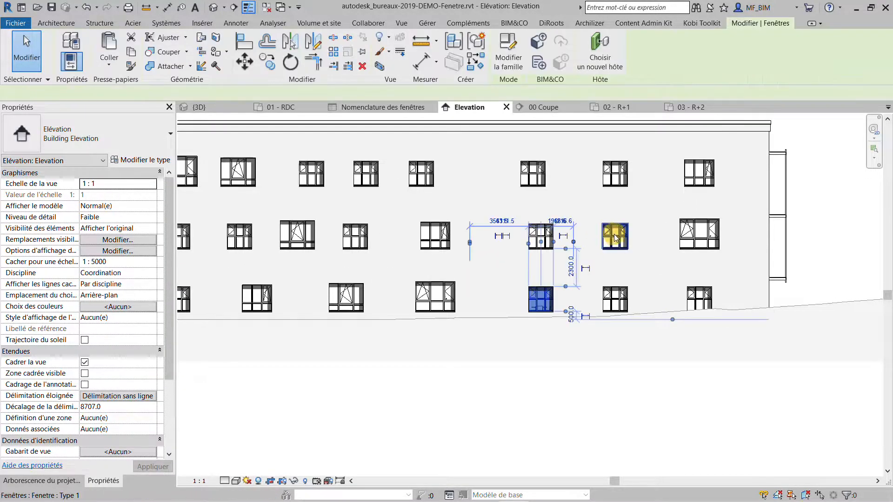
left_click(615, 236, "ctrl")
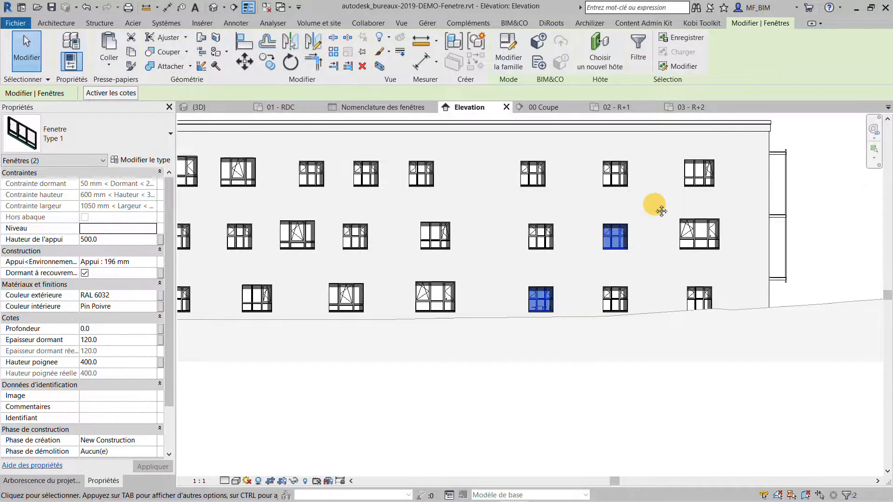
middle_click_drag(652, 206, 704, 208)
left_click(417, 177, "ctrl")
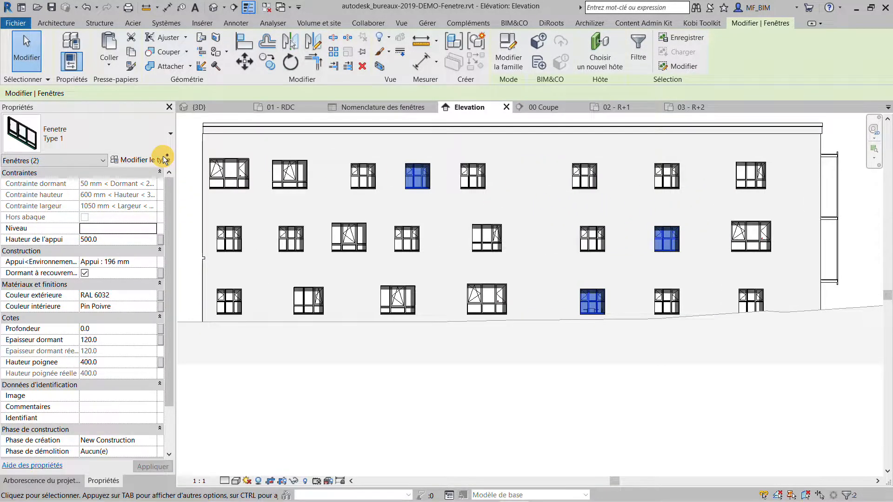
left_click(119, 141)
left_click(74, 256)
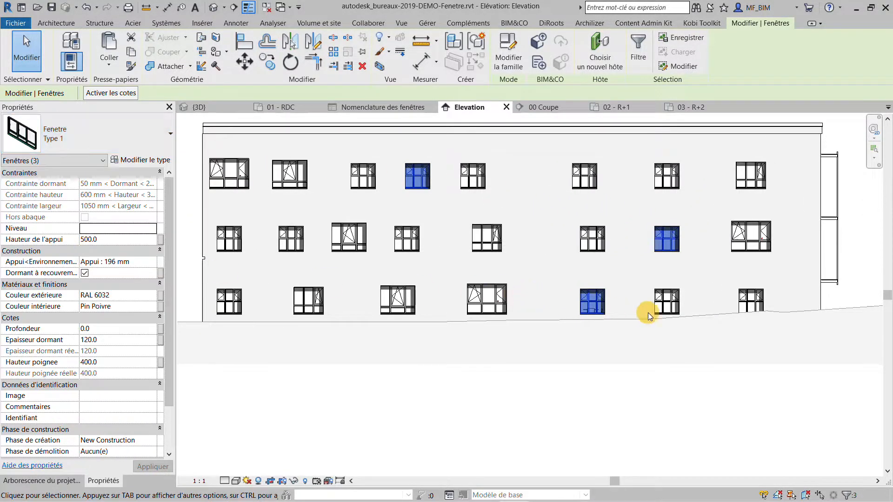
- Change the sixth RDC, second R+1 and third R+2 windows, counted from the left, to Fenetre Type 6
left_click(673, 307)
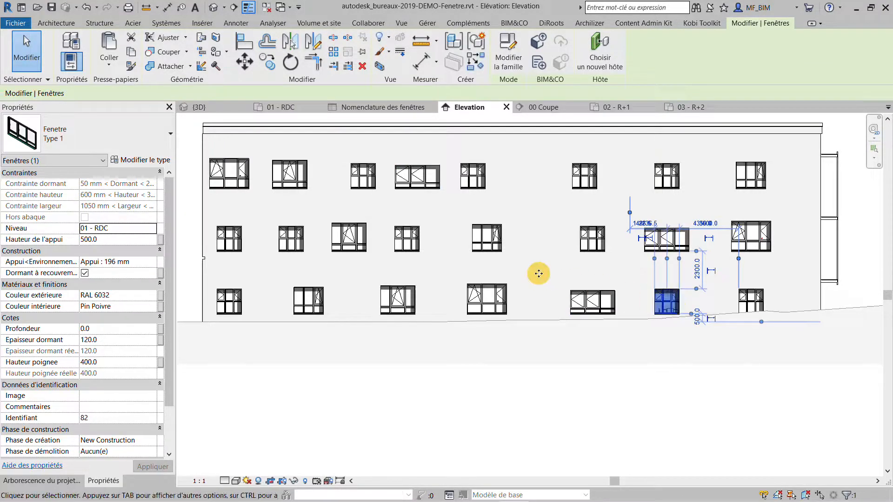
left_click(290, 238, "ctrl")
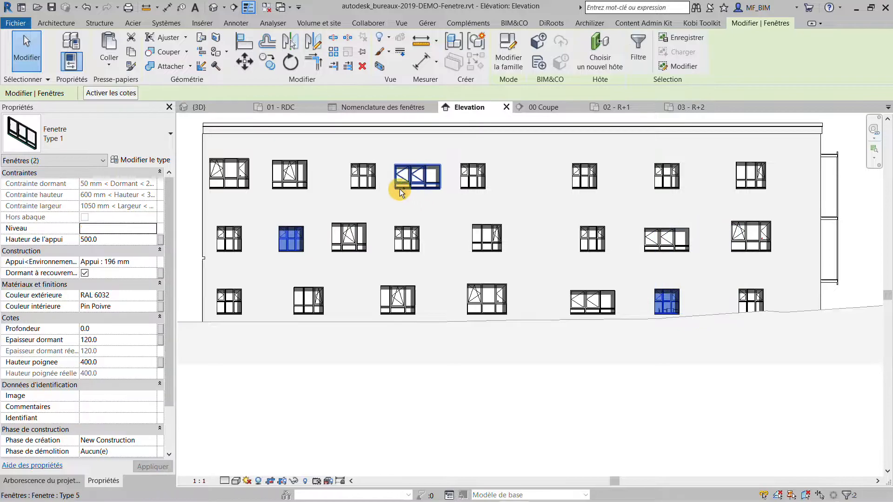
left_click(367, 184, "ctrl")
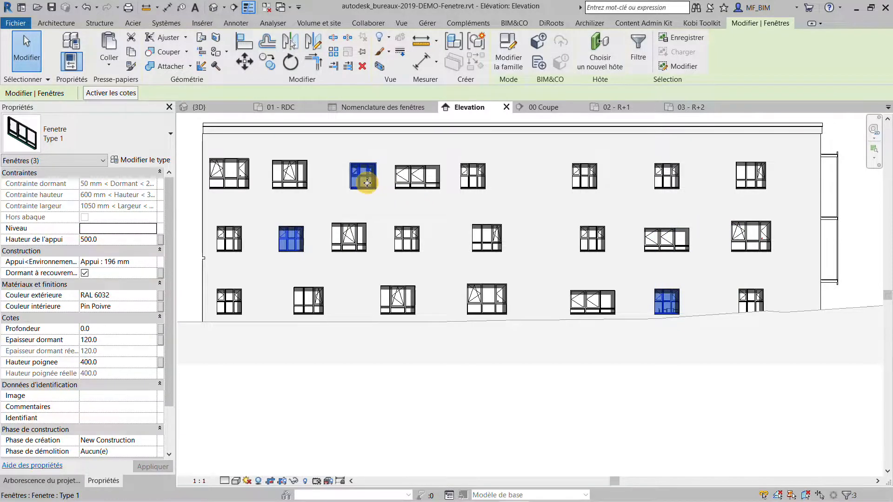
left_click(133, 141)
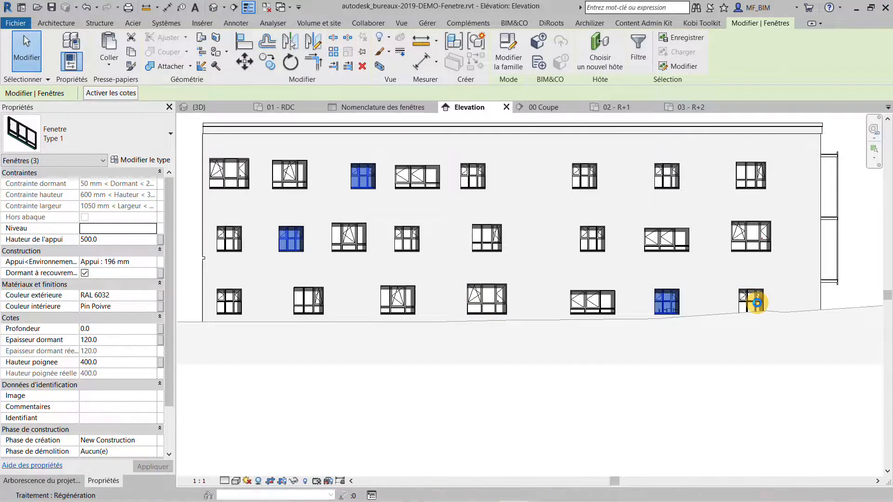
- Change the seventh RDC and sixth R+2 windows, counted from the left, to Fenetre Type 7
left_click(756, 304)
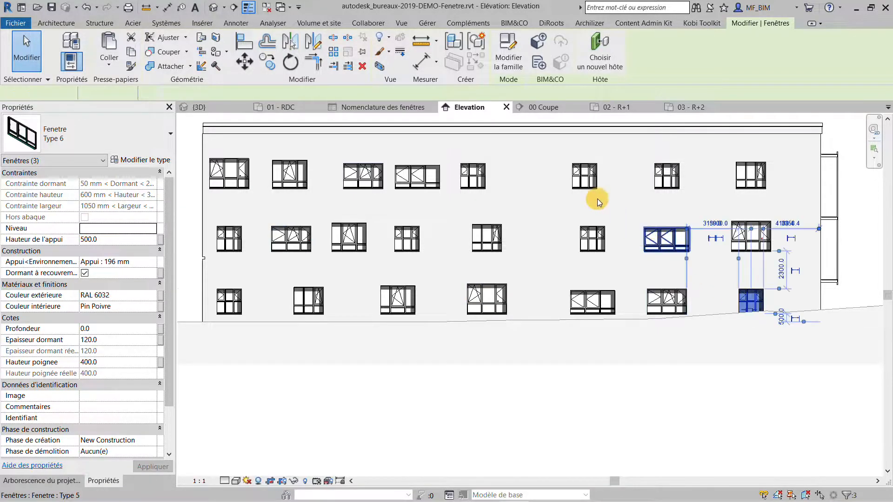
left_click(80, 135)
left_click(69, 282)
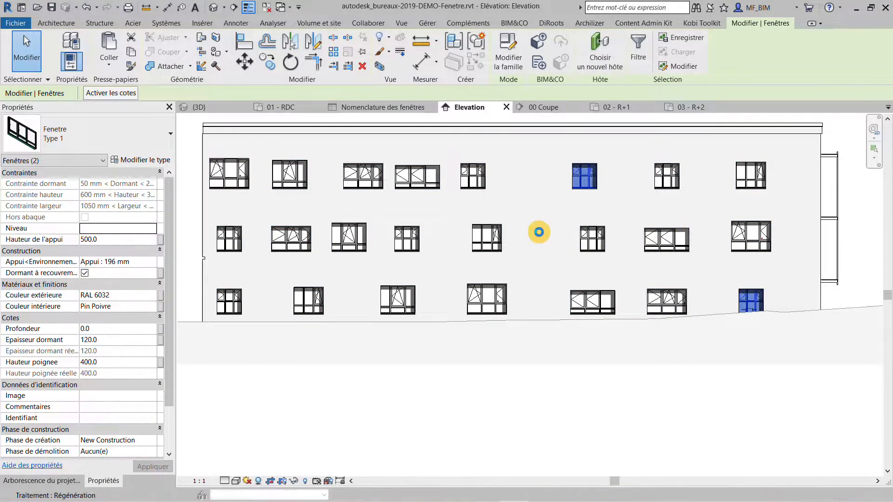
- Change the seventh R+2 window from the left to Fenetre Type 8 and the first and sixth R+1 windows to Type 9
left_click(670, 181)
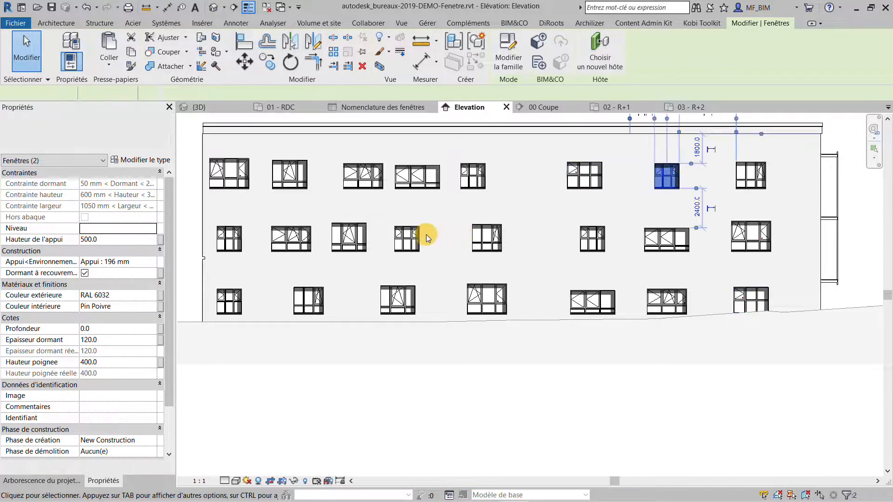
left_click(124, 132)
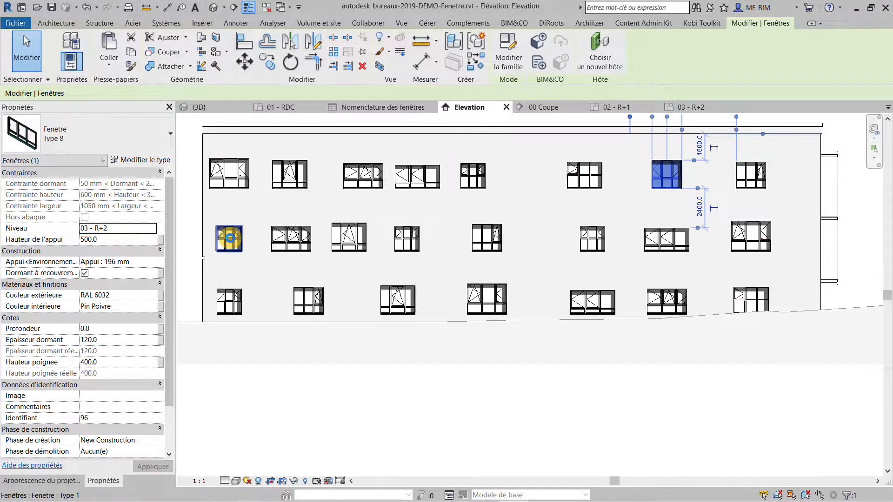
left_click(583, 237, "ctrl")
left_click(68, 147)
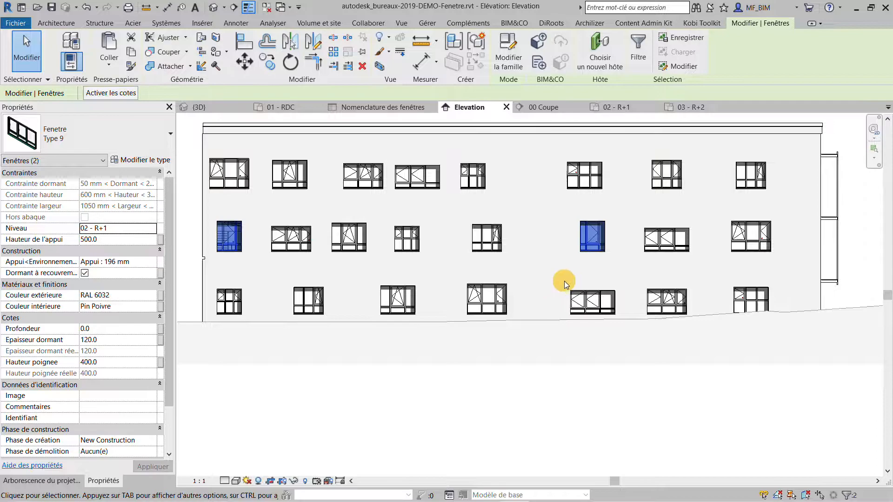
key("Escape")
- Look over the window layout across the three levels of the facade in the elevation
scroll(566, 314, "down", 2)
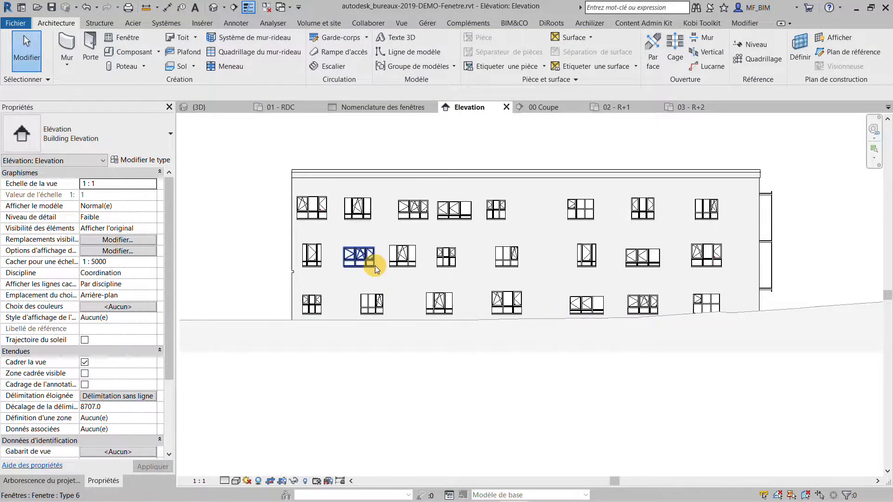
middle_click_drag(344, 230, 325, 230)
scroll(309, 220, "up", 2)
middle_click_drag(608, 276, 544, 270)
scroll(494, 243, "down", 2)
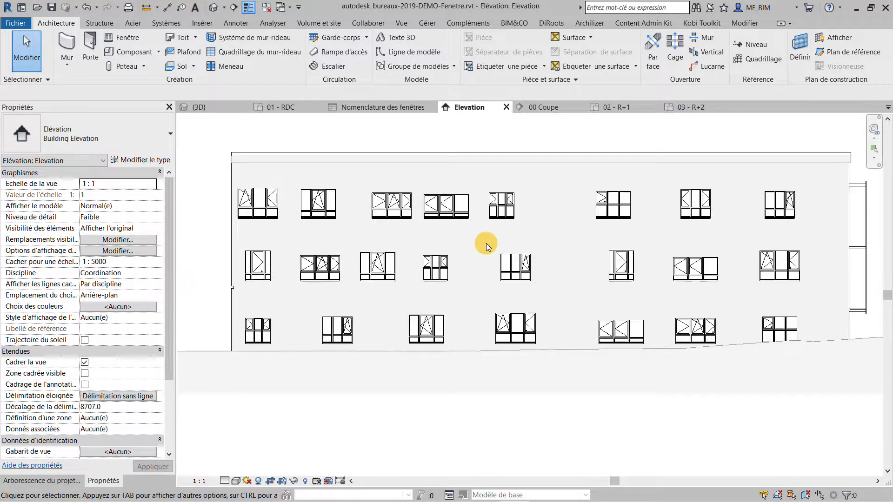
- In the window schedule, set Profondeur to 0 for the Type 1 and Type 3 windows of level 02 - R+1
left_click(385, 109)
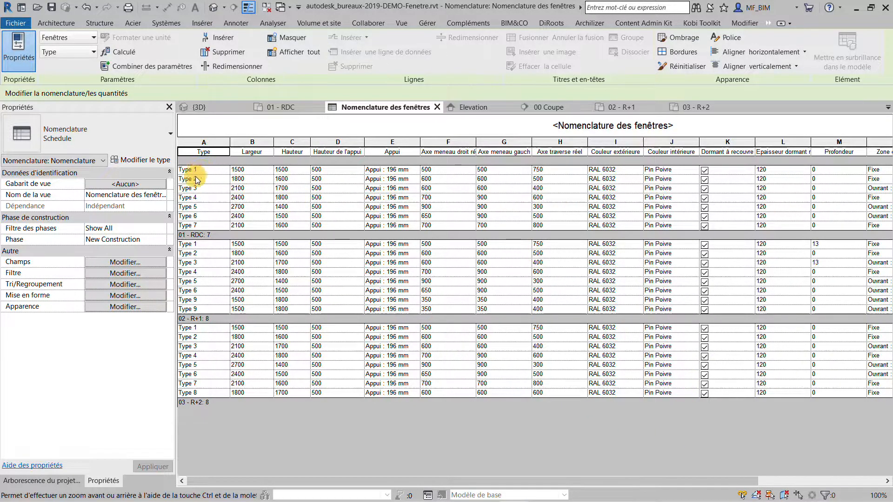
left_click_drag(729, 481, 623, 481)
left_click_drag(714, 486, 788, 483)
left_click(738, 243)
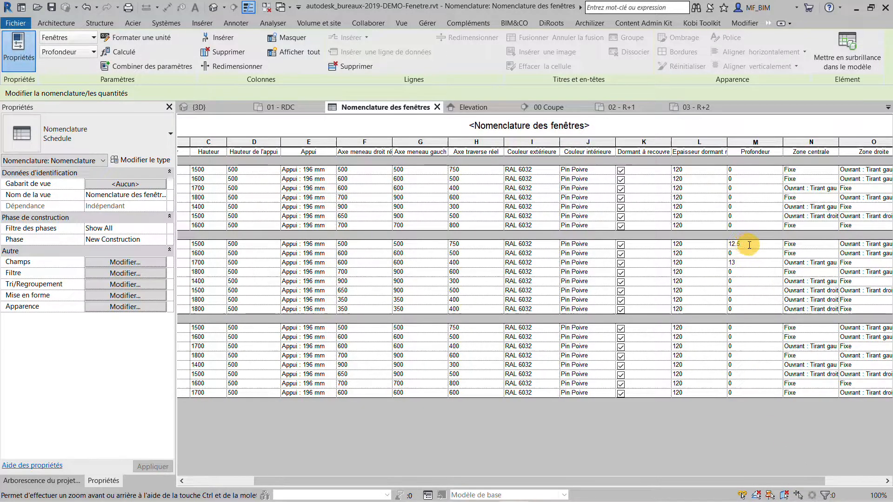
left_click(754, 264)
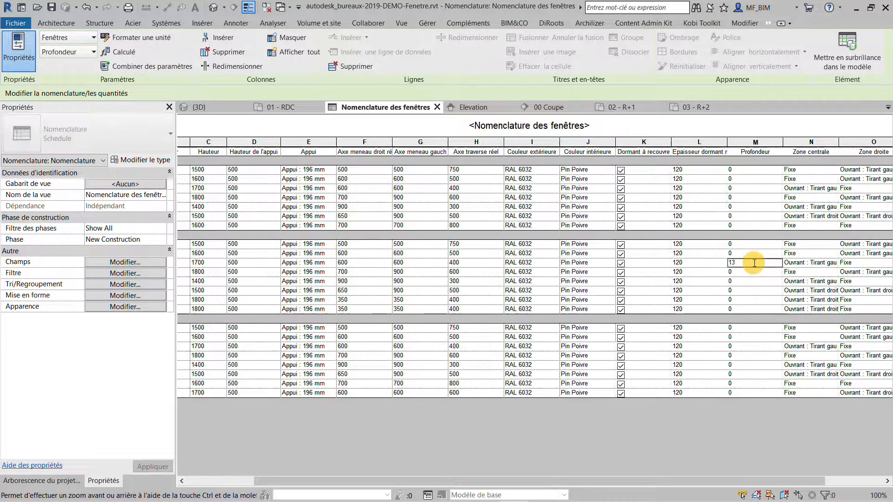
left_click(748, 280)
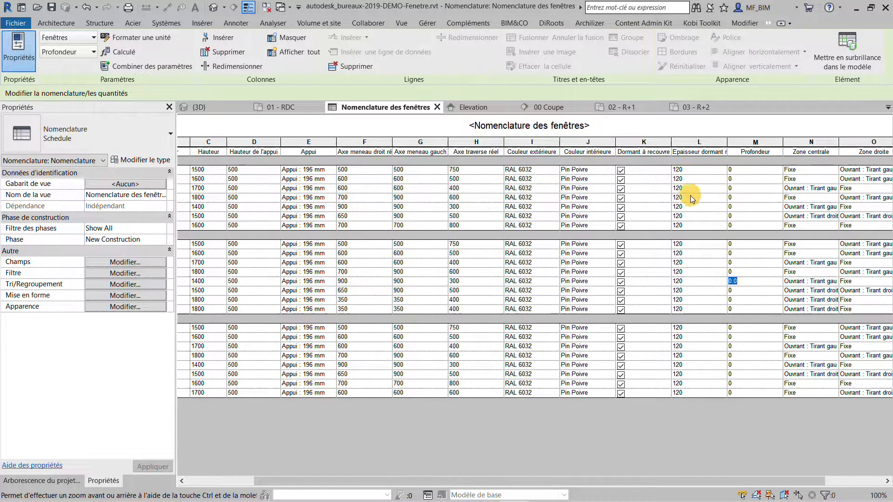
- Turn off Dormant à recouvrement for the Type 3, Type 4, Type 5 and Type 6 windows of level 01 - RDC
left_click(621, 189)
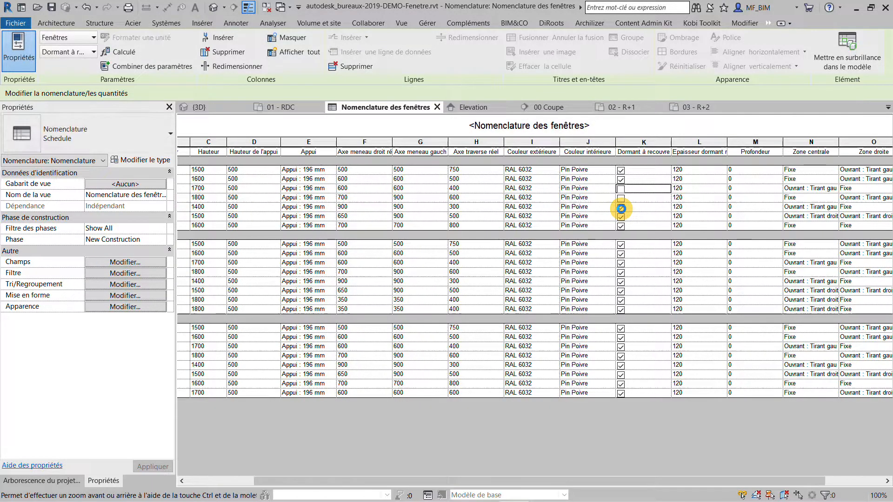
left_click(621, 209)
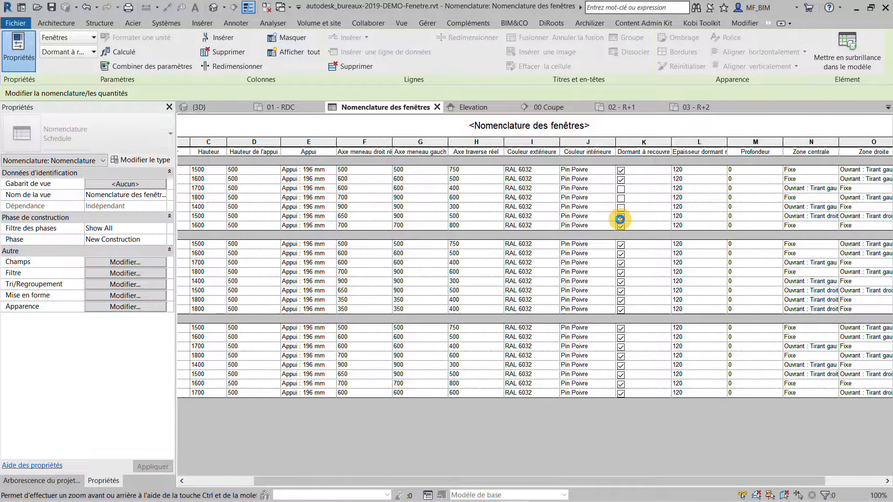
left_click(621, 224)
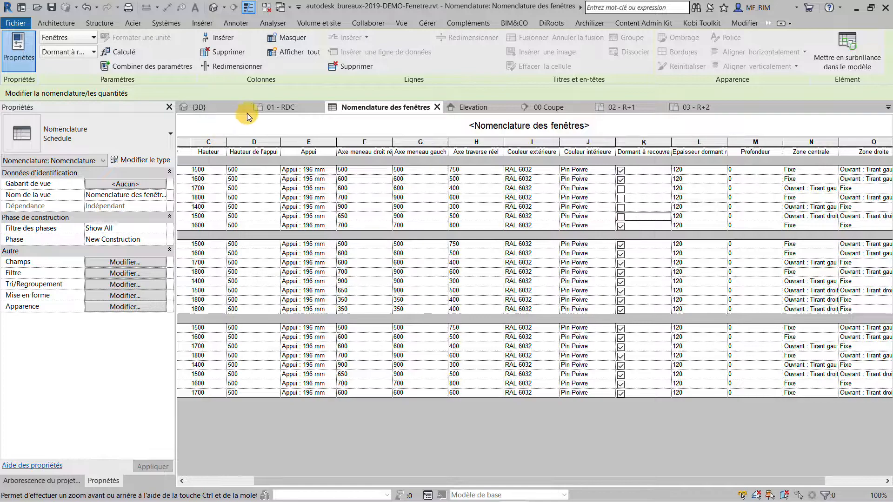
- Examine the window frames and openings along the whole facade wall in the 01 - RDC plan
left_click(275, 108)
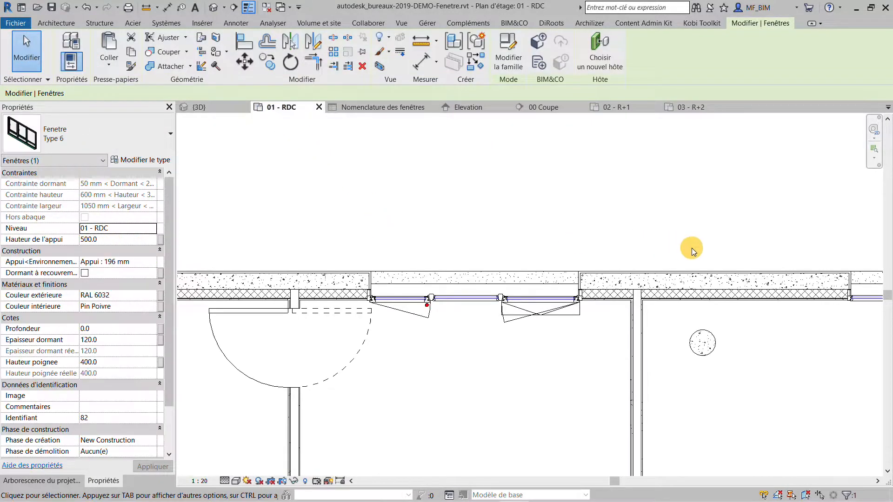
scroll(570, 265, "down", 2)
scroll(535, 283, "up", 5)
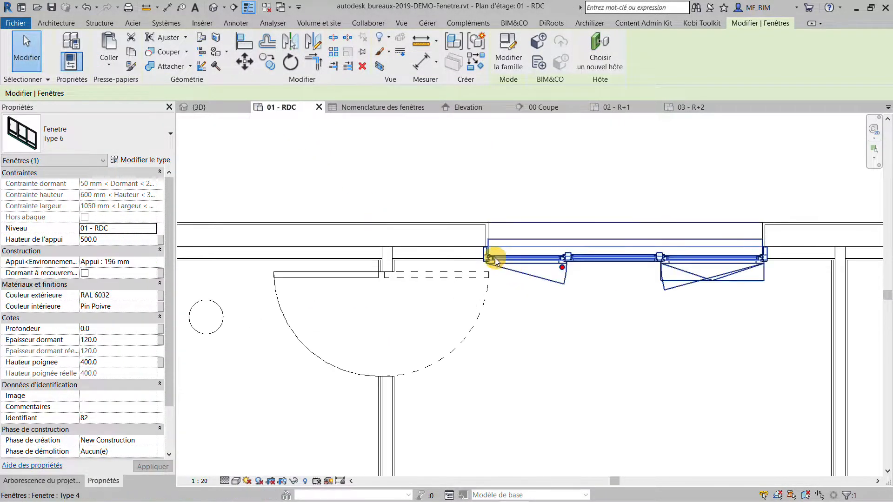
middle_click_drag(505, 280, 874, 289)
middle_click_drag(566, 269, 874, 268)
middle_click_drag(576, 252, 644, 248)
middle_click_drag(426, 282, 804, 277)
middle_click_drag(245, 237, 421, 257)
key("Escape")
scroll(366, 255, "down", 3)
middle_click_drag(634, 284, 349, 268)
scroll(412, 263, "down", 2)
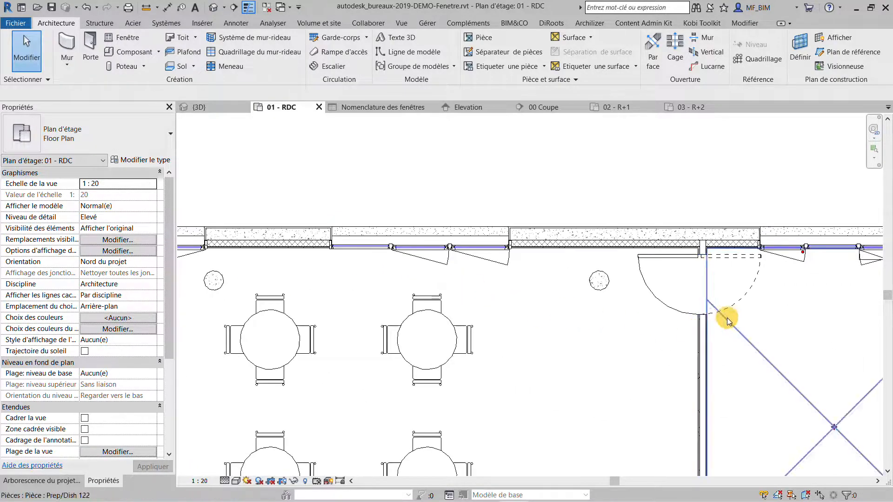
middle_click_drag(785, 309, 570, 326)
middle_click_drag(815, 322, 535, 314)
middle_click_drag(714, 302, 455, 310)
middle_click_drag(653, 302, 421, 296)
scroll(687, 250, "down", 1)
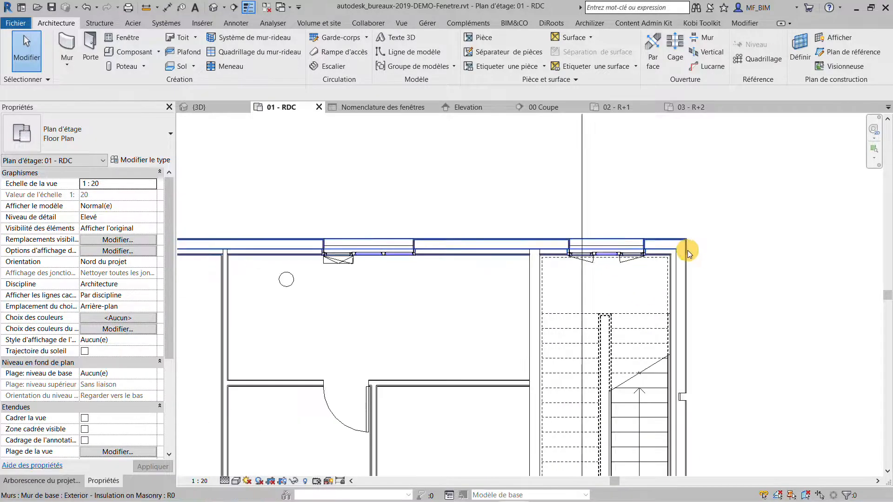
- Review the Zone gauche opening options in the RDC Type 4 window's type properties, choosing Ouvrant : Tirant droit OB
scroll(339, 261, "up", 3)
middle_click_drag(449, 287, 784, 252)
scroll(724, 266, "down", 1)
middle_click_drag(310, 260, 652, 260)
middle_click_drag(346, 261, 708, 272)
scroll(550, 251, "down", 1)
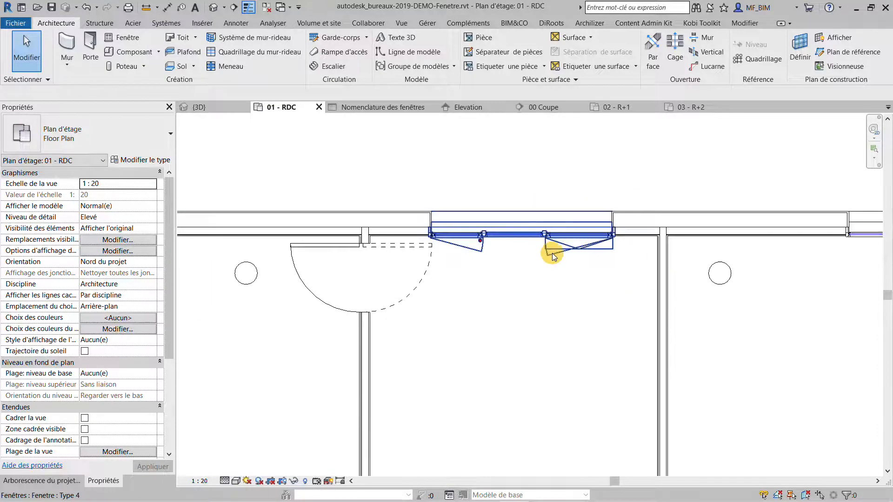
left_click(561, 250)
double_click(559, 251)
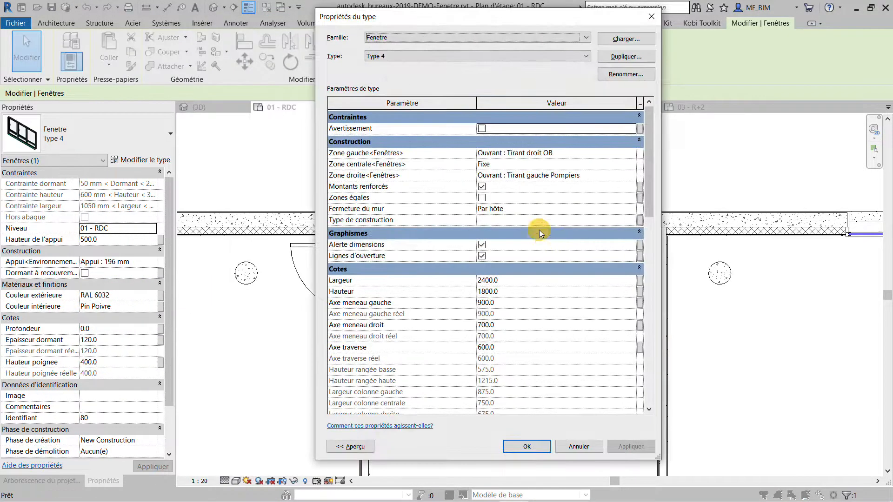
left_click(629, 155)
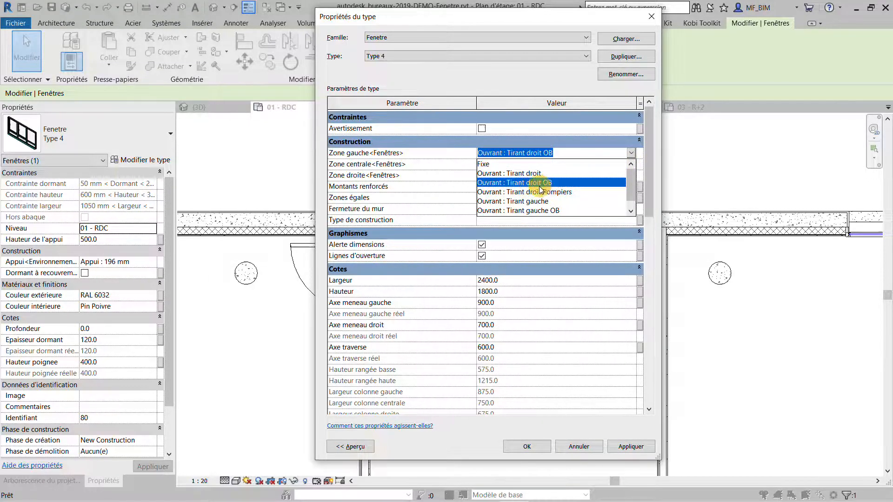
left_click(483, 182)
key("Return")
left_click(556, 282)
- Select the RDC Type 5 window and widen the properties palette so its size constraints can be read in full
scroll(546, 278, "down", 3)
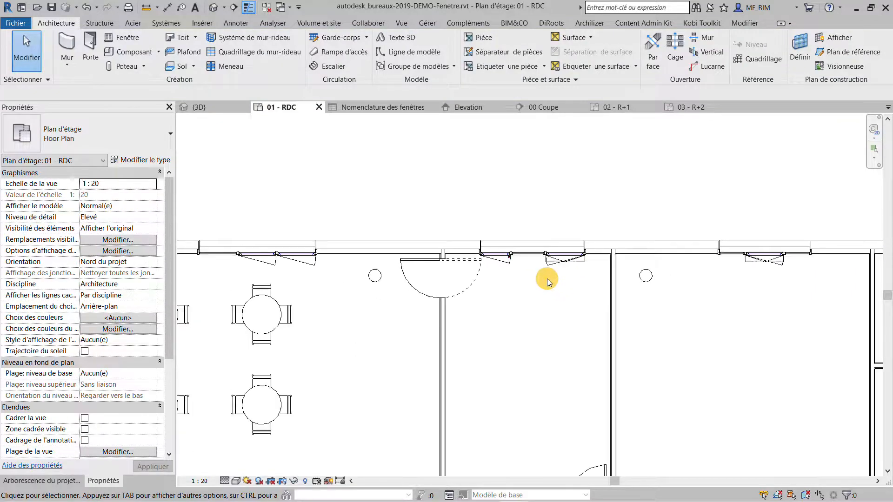
scroll(547, 279, "down", 1)
middle_click_drag(313, 267, 544, 272)
scroll(542, 262, "up", 3)
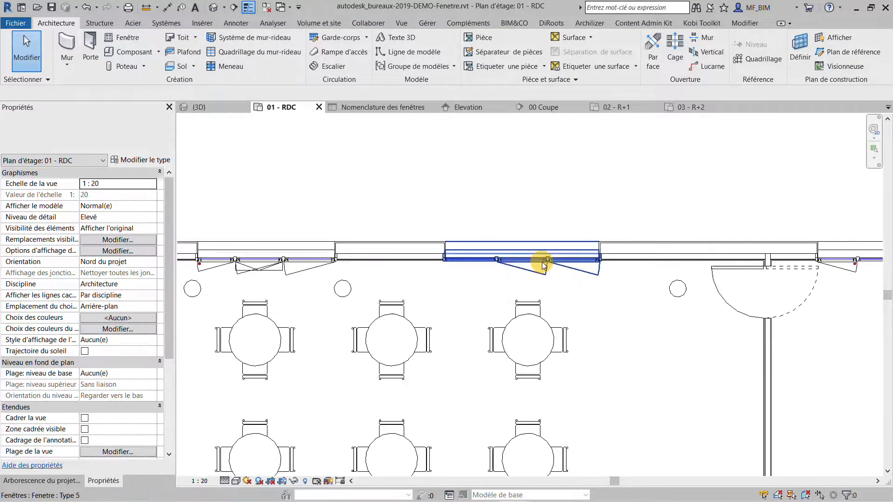
left_click(542, 263)
double_click(490, 259)
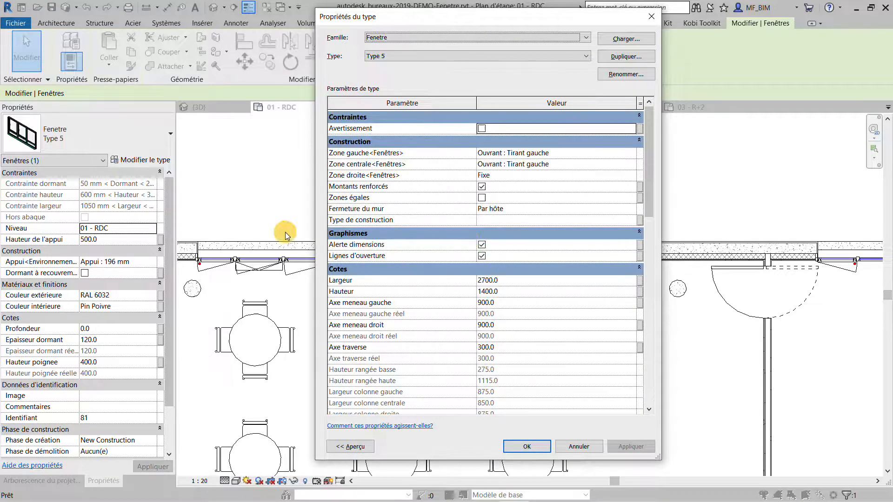
key("Escape")
left_click_drag(175, 190, 271, 190)
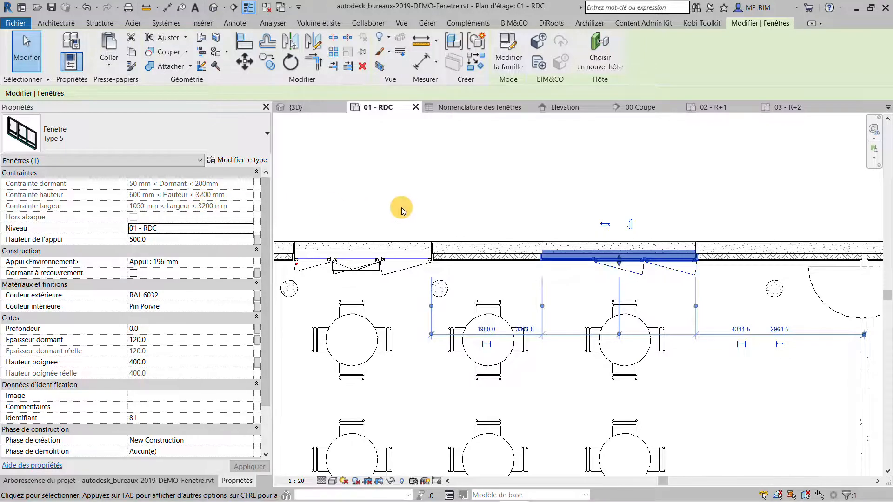
- Set the Largeur of Fenetre Type 5 to 3400 mm in its type properties and accept the wall conflict warning
double_click(682, 258)
left_click(535, 280)
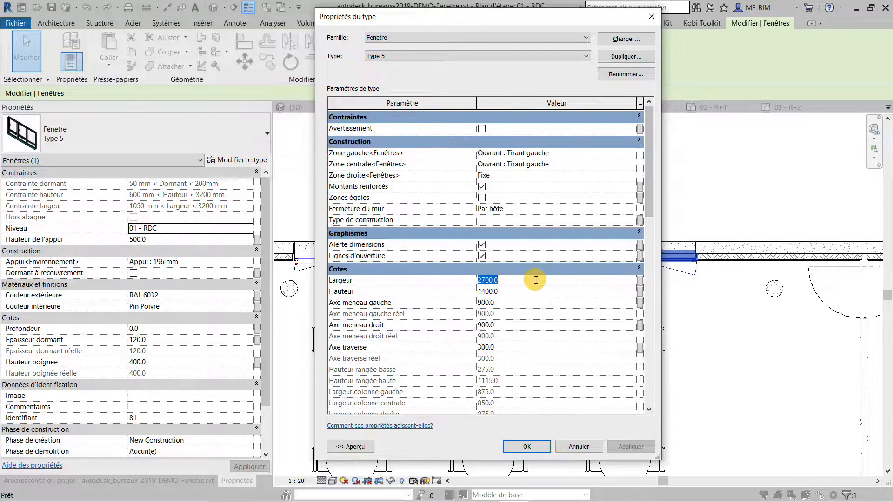
type("3400")
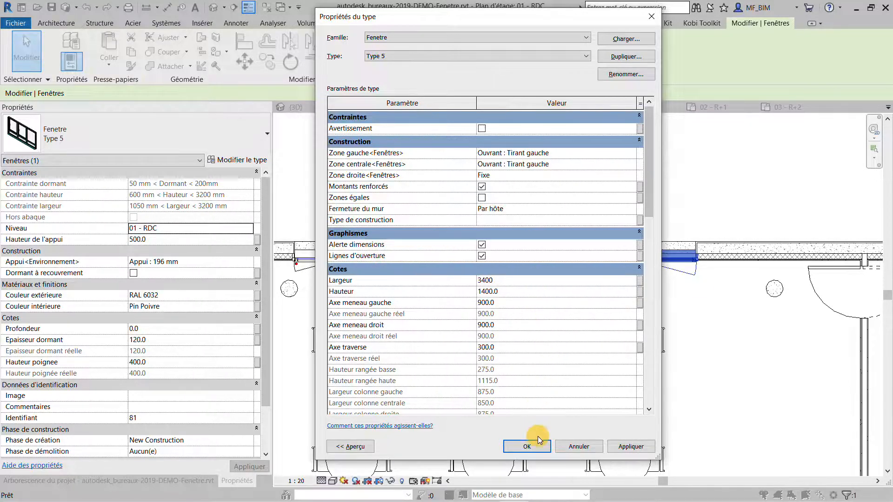
left_click(534, 447)
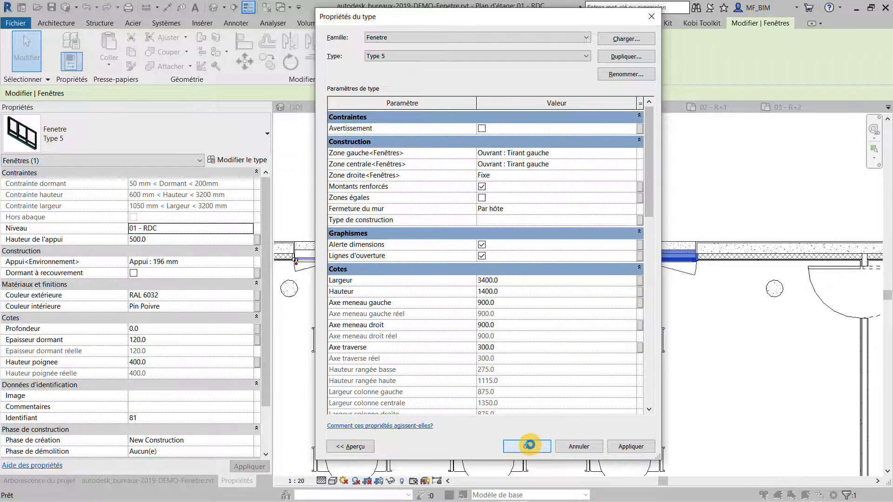
left_click(529, 445)
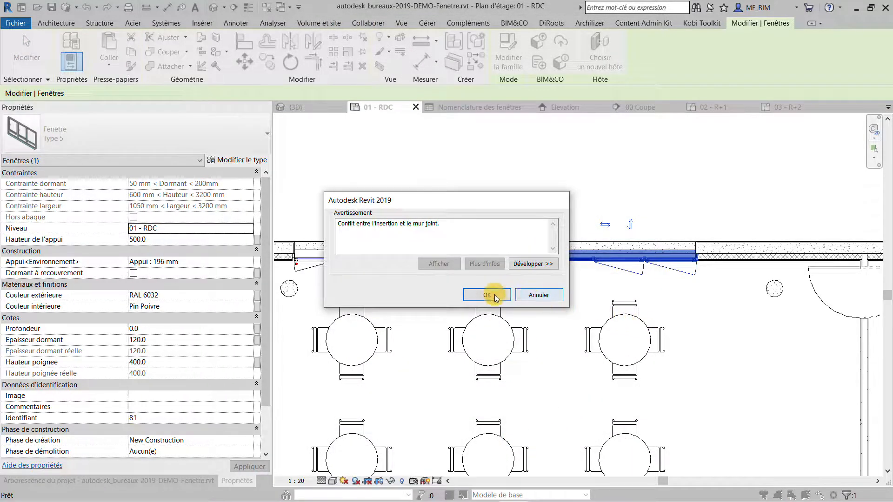
left_click(495, 295)
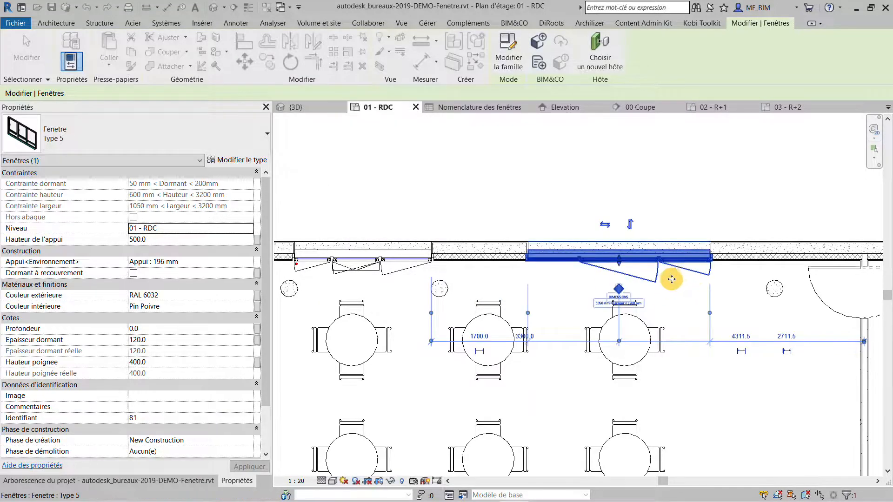
- Examine the dimension alert symbol and its text beside the Type 5 window in the 01 - RDC plan
key("Escape")
scroll(642, 303, "up", 4)
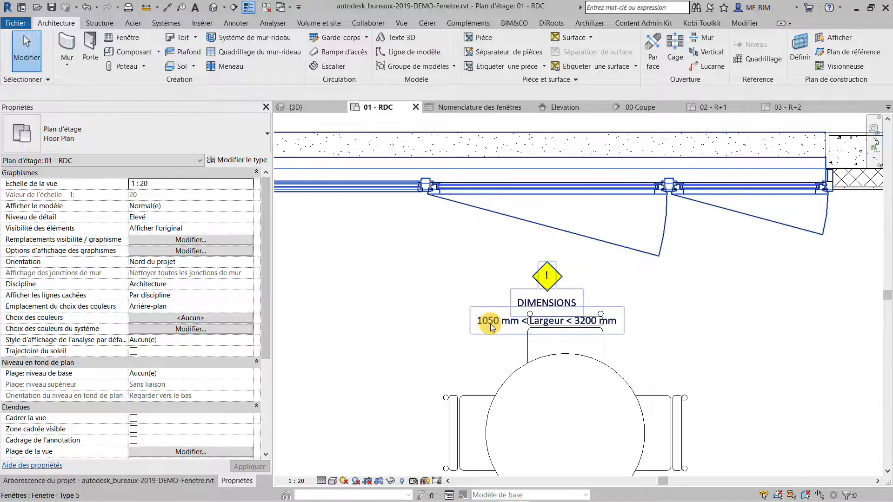
scroll(577, 307, "down", 2)
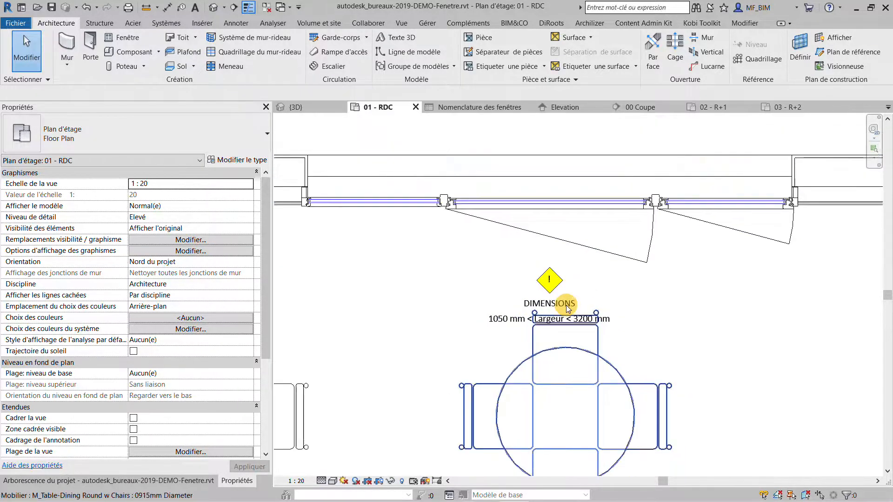
scroll(502, 245, "down", 1)
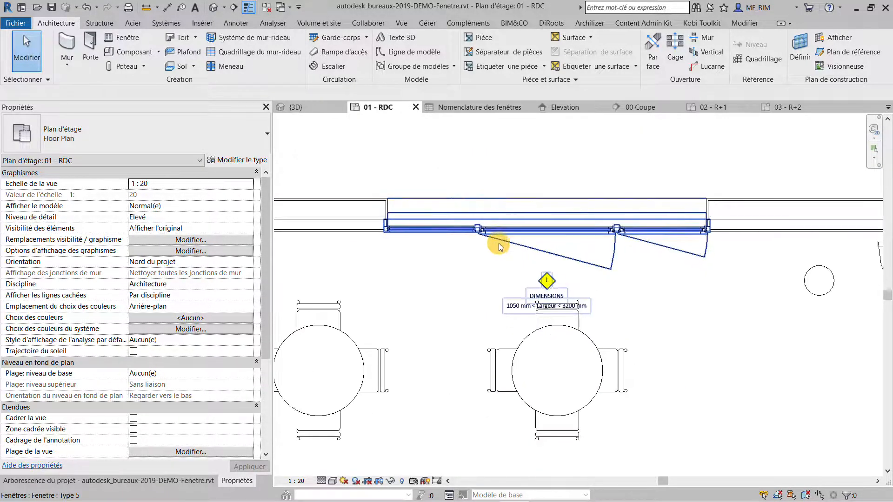
scroll(501, 245, "down", 2)
middle_click_drag(590, 290, 584, 330)
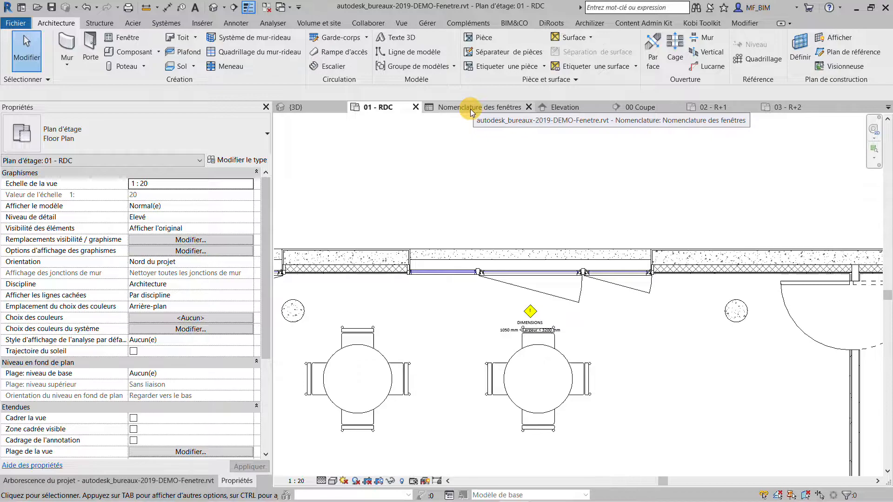
- Examine the widened Type 5 windows up close in the Elevation view
left_click(559, 108)
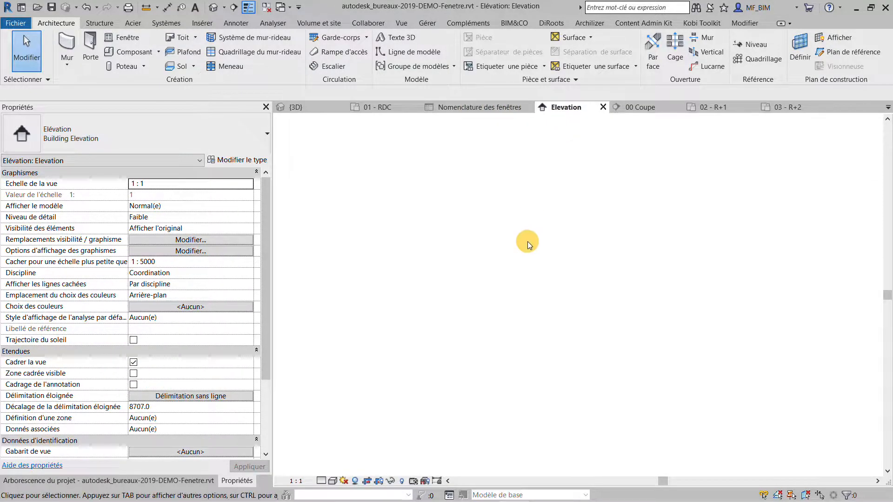
scroll(626, 311, "up", 3)
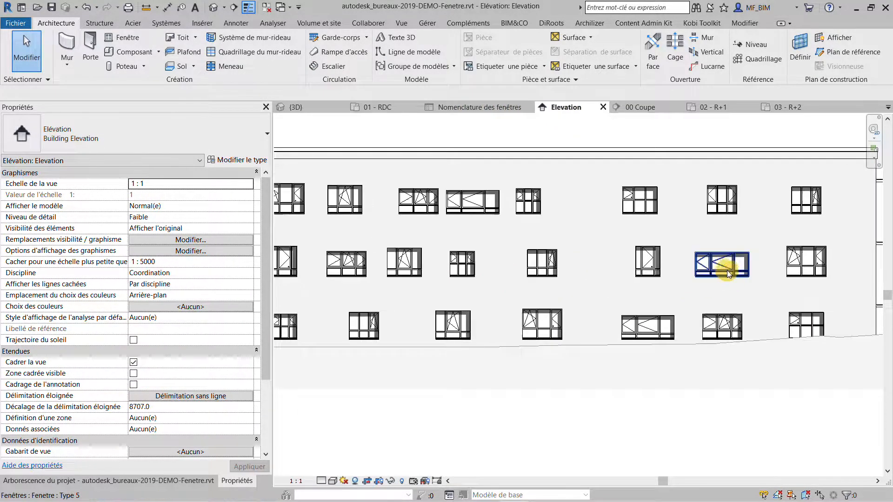
scroll(746, 272, "up", 2)
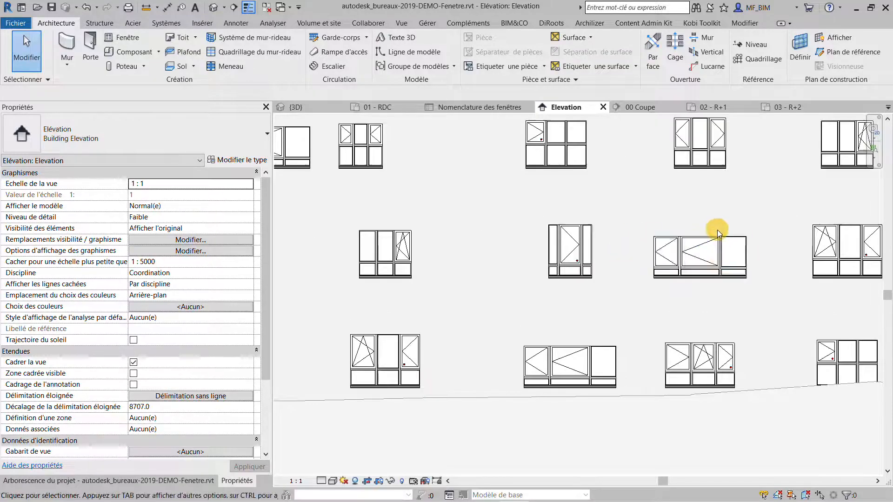
- Inspect the widened Type 5 window on level 02 - R+1 in the elevation, including its size constraints and Hors abaque property
scroll(759, 261, "up", 2)
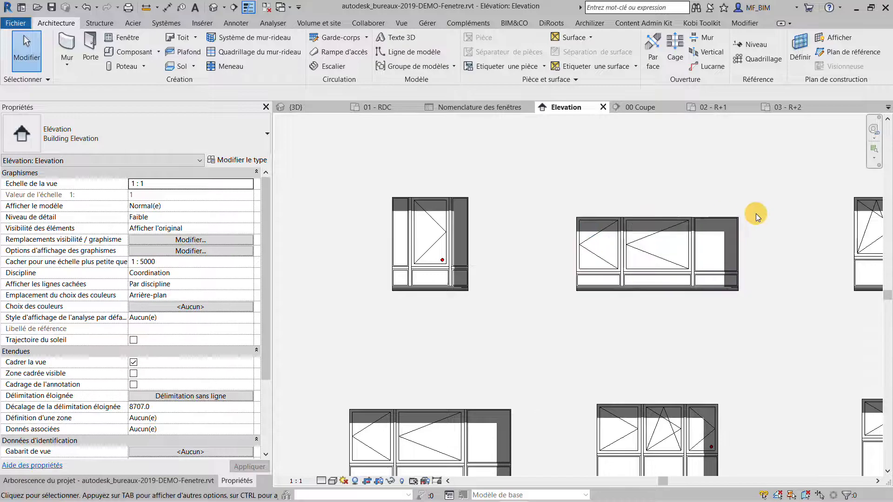
scroll(743, 258, "down", 2)
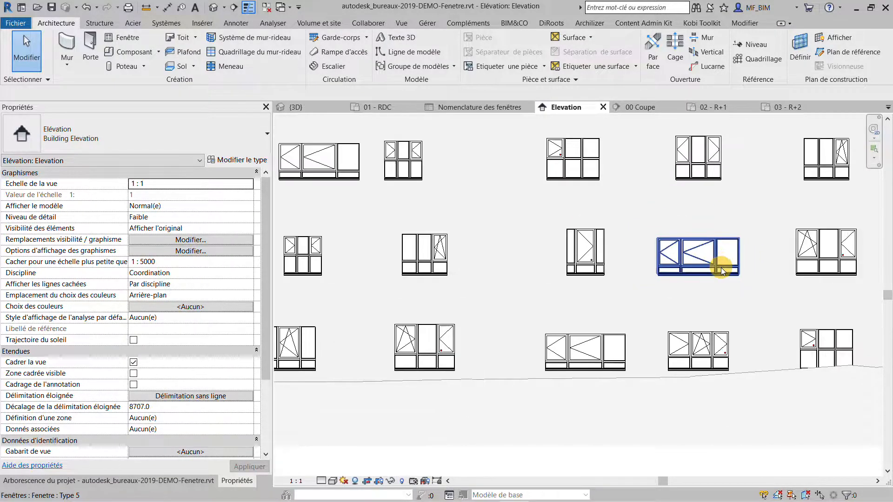
scroll(726, 268, "up", 2)
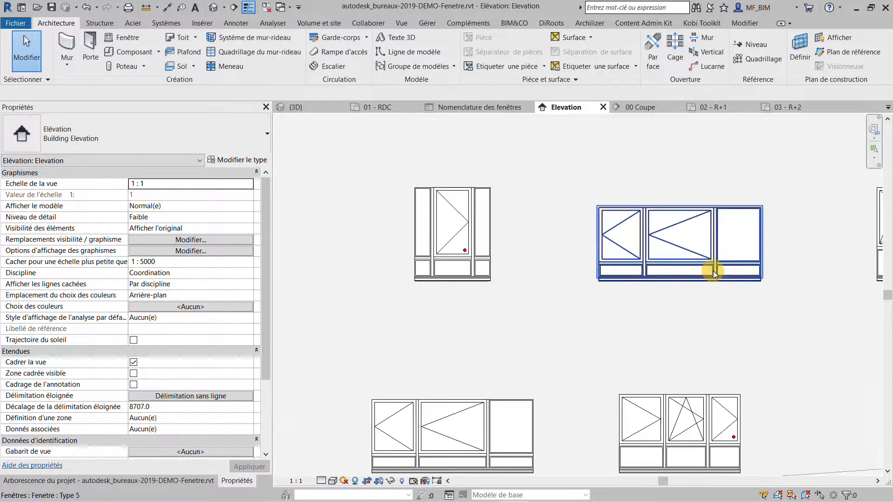
left_click(706, 269)
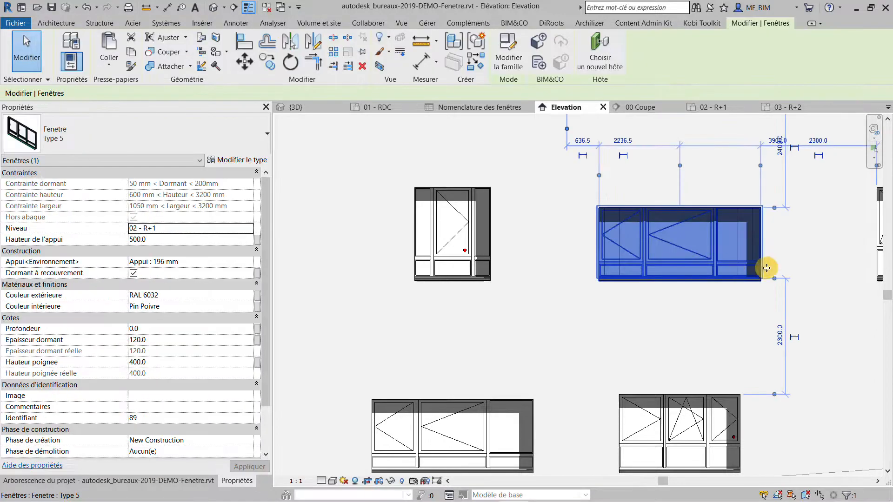
scroll(763, 263, "down", 3)
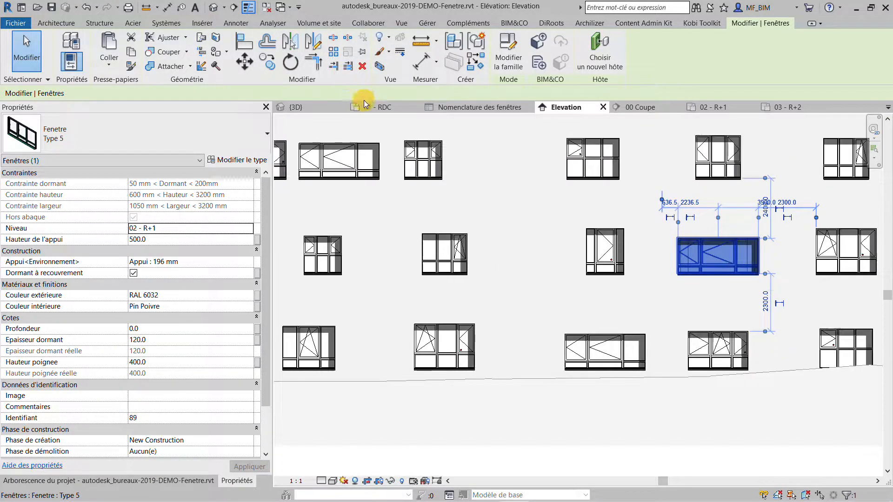
- Narrow the Type 5 window in the 01 - RDC plan back within its Largeur limits
left_click(377, 107)
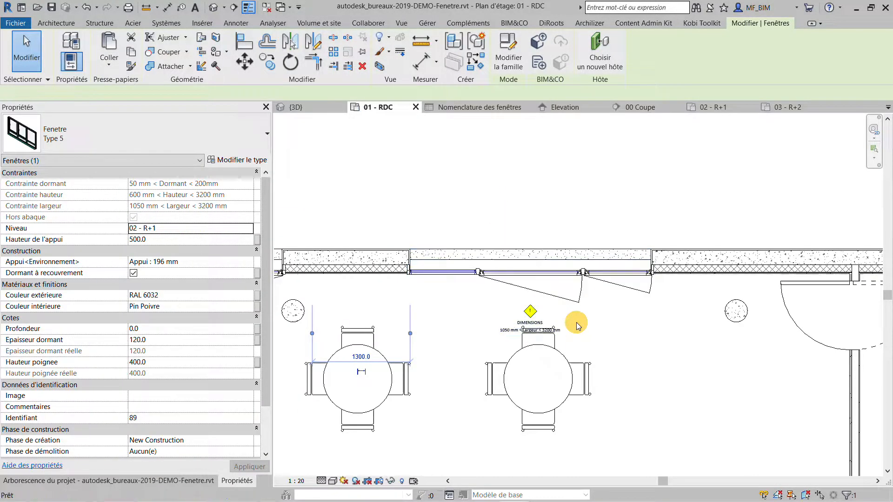
scroll(577, 325, "down", 2)
middle_click_drag(577, 325, 654, 299)
left_click(564, 352)
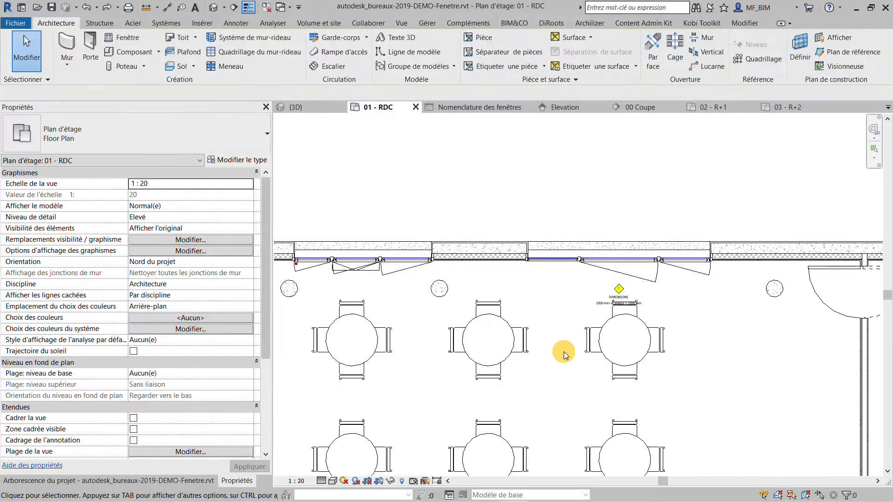
left_click(656, 262)
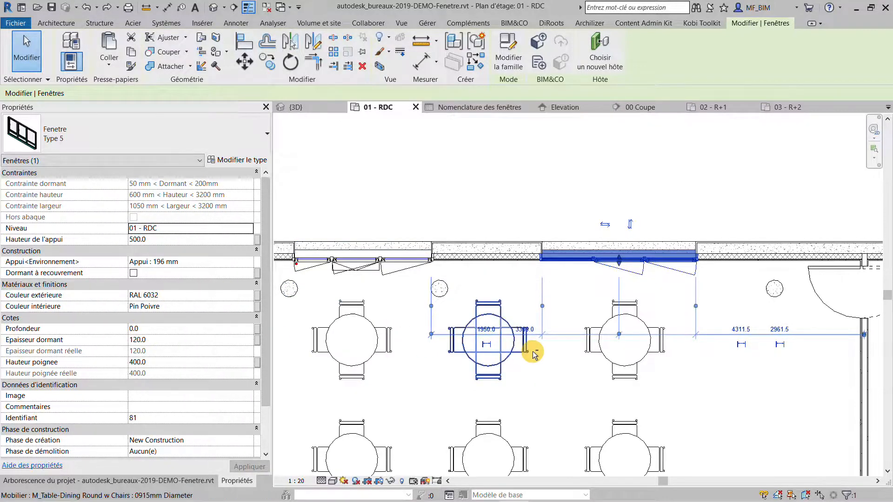
left_click(557, 317)
left_click(556, 316)
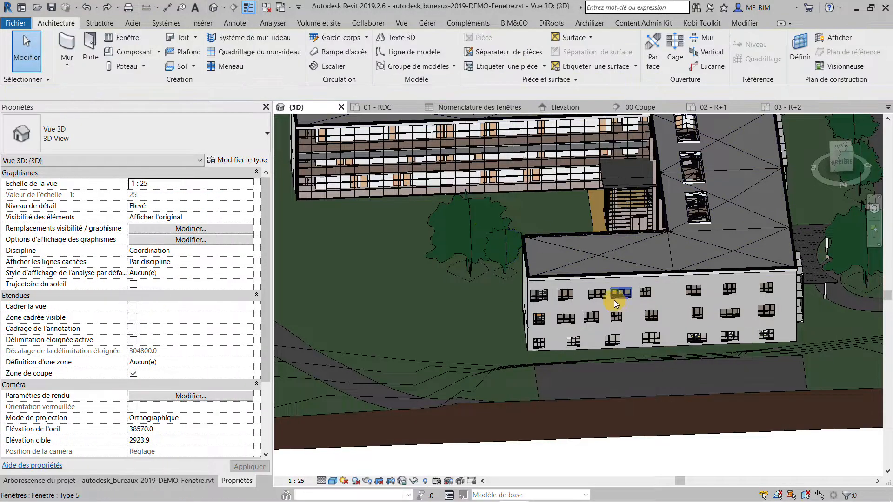
- Set the Couleur extérieure of the middle-floor Type 2 window to RAL 3003 in the 3D view
scroll(696, 333, "up", 5)
middle_click_drag(612, 329, 605, 307, "shift")
scroll(617, 329, "up", 5)
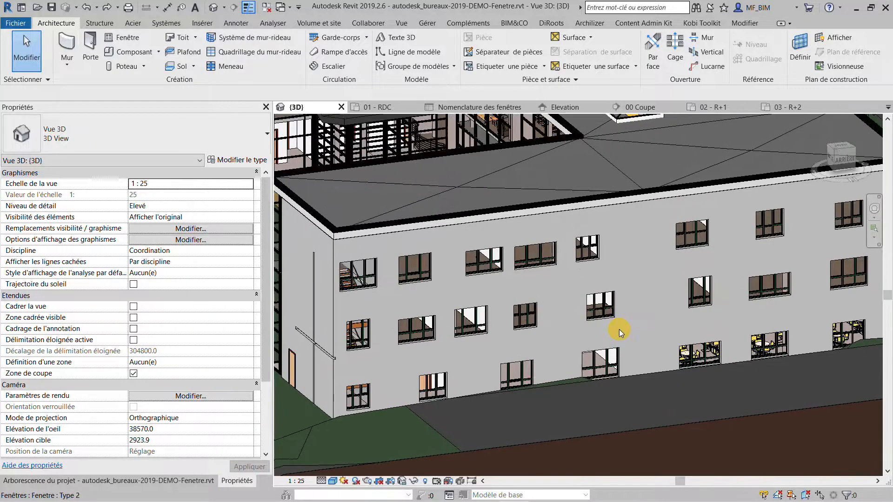
scroll(600, 316, "up", 5)
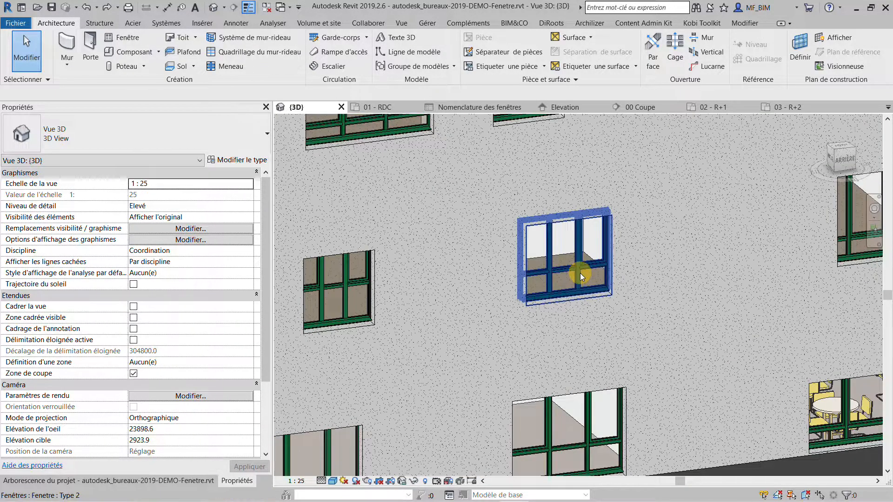
left_click(579, 275)
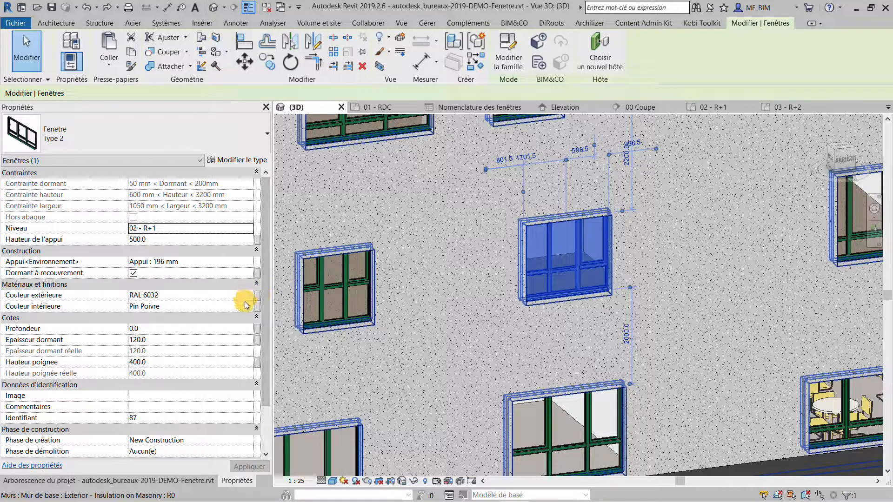
left_click(249, 298)
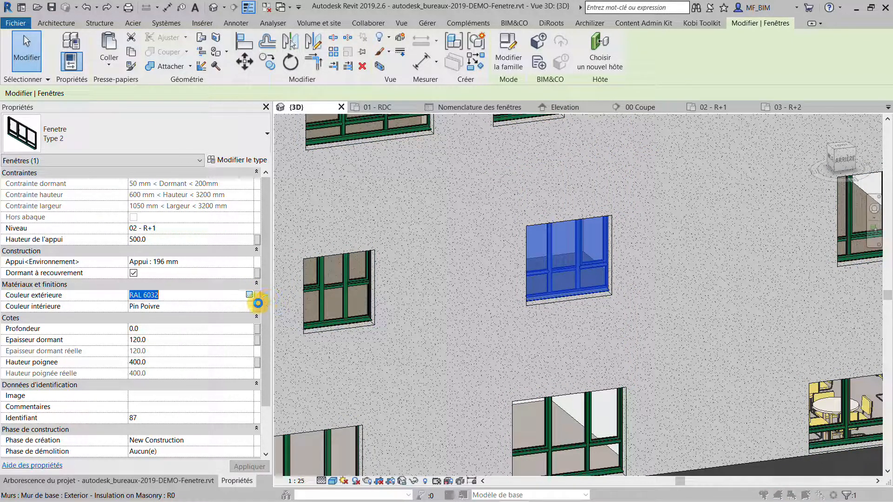
left_click(258, 302)
scroll(394, 237, "down", 10)
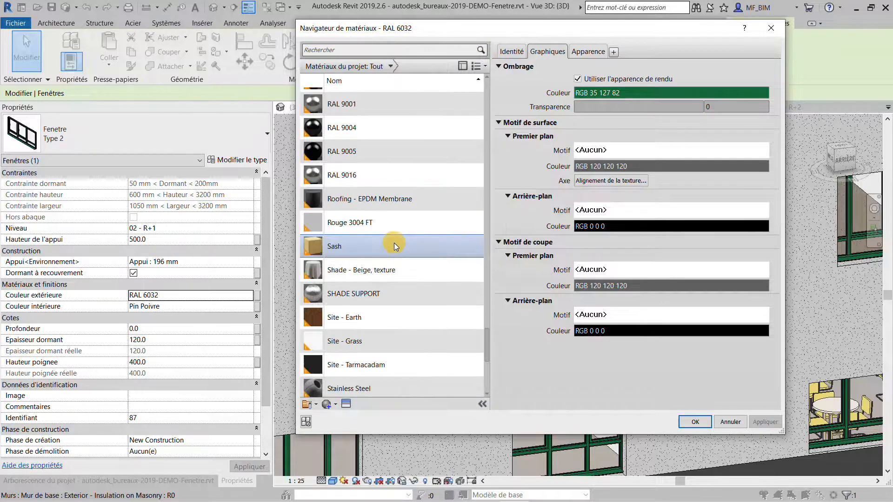
scroll(384, 210, "up", 10)
left_click(362, 231)
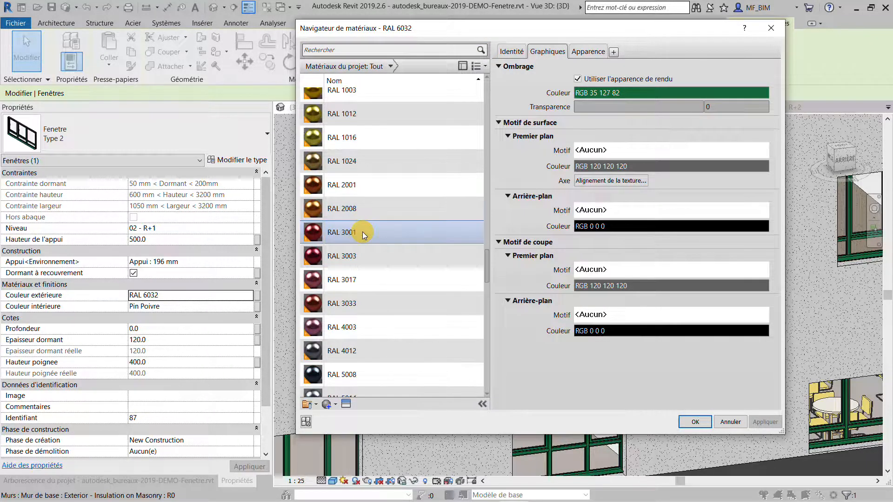
left_click(358, 260)
key("Return")
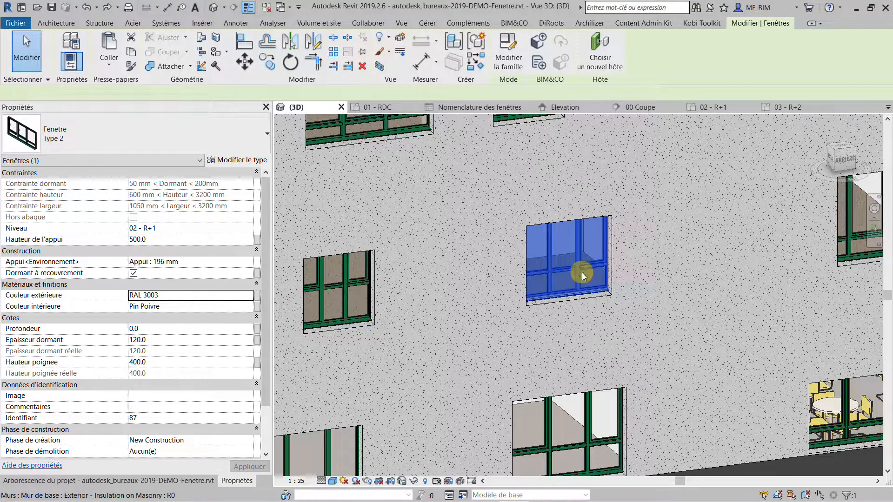
key("Escape")
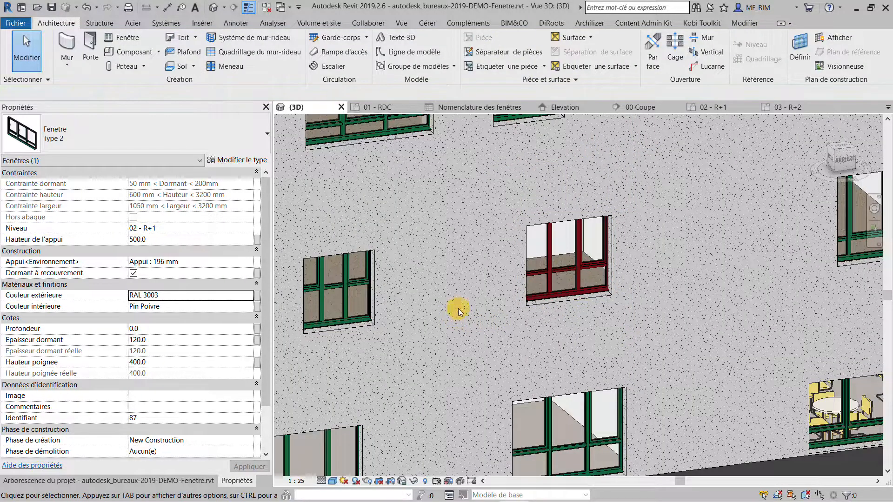
- Set the Couleur extérieure of the 03 - R+2 Type 5 window to RAL 1003, and check it on the facade
scroll(566, 275, "down", 1)
scroll(568, 274, "down", 2)
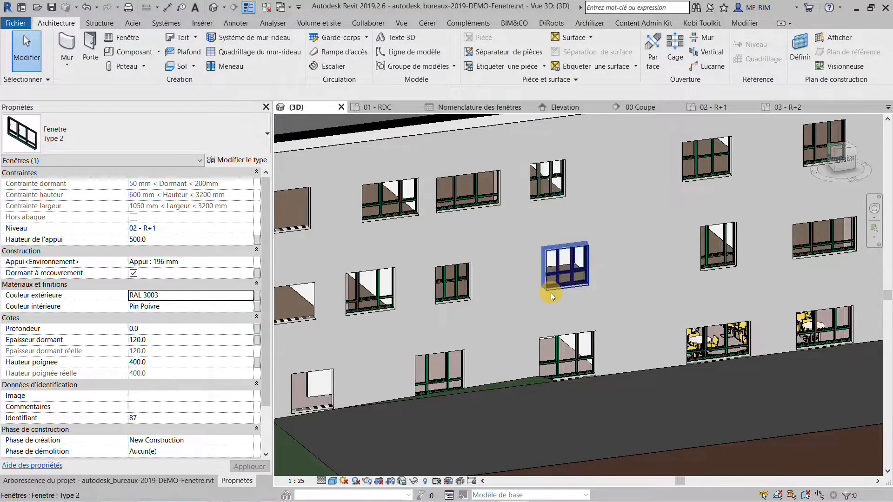
scroll(551, 292, "down", 1)
middle_click_drag(737, 331, 709, 352)
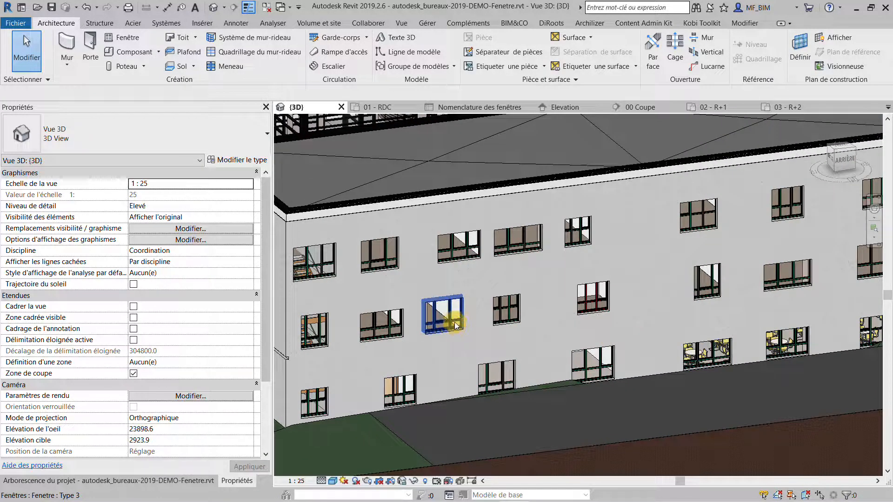
left_click(523, 238)
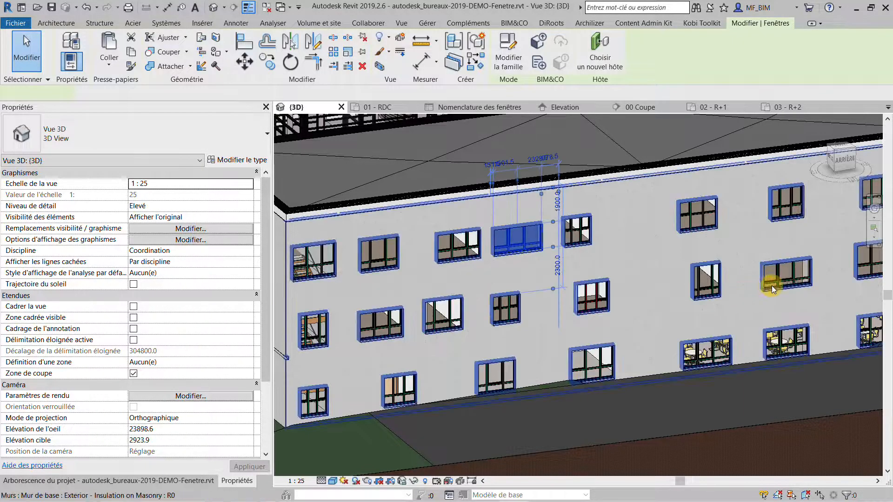
scroll(791, 282, "up", 2)
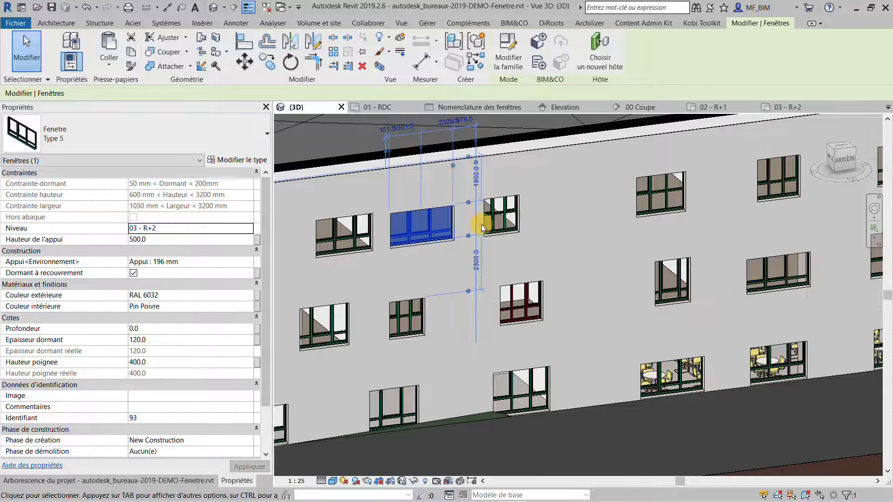
left_click(251, 296)
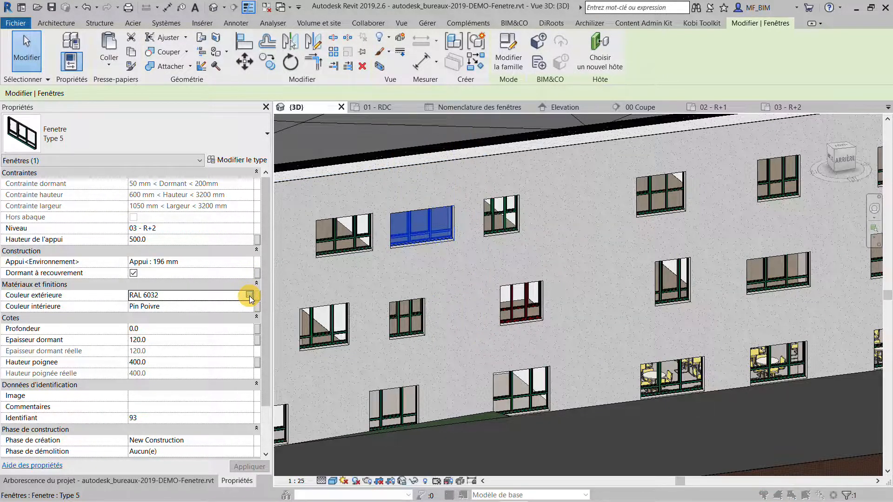
left_click(249, 296)
scroll(398, 204, "up", 8)
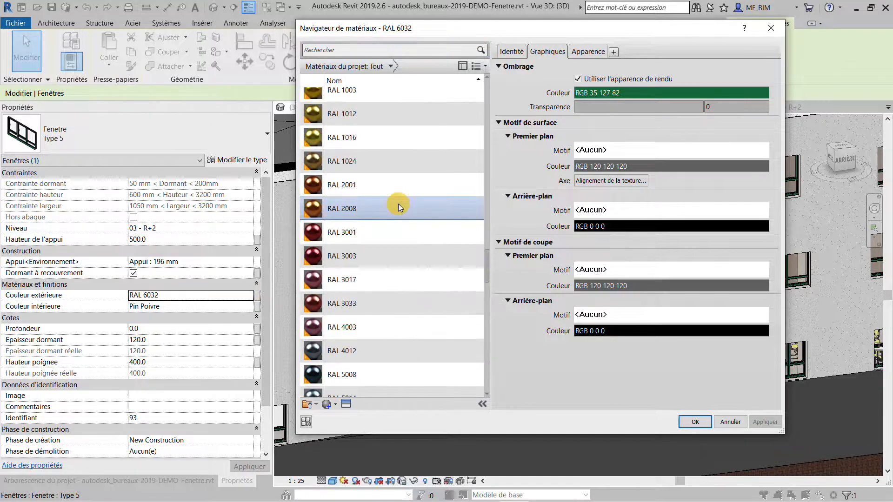
scroll(398, 205, "up", 3)
double_click(384, 221)
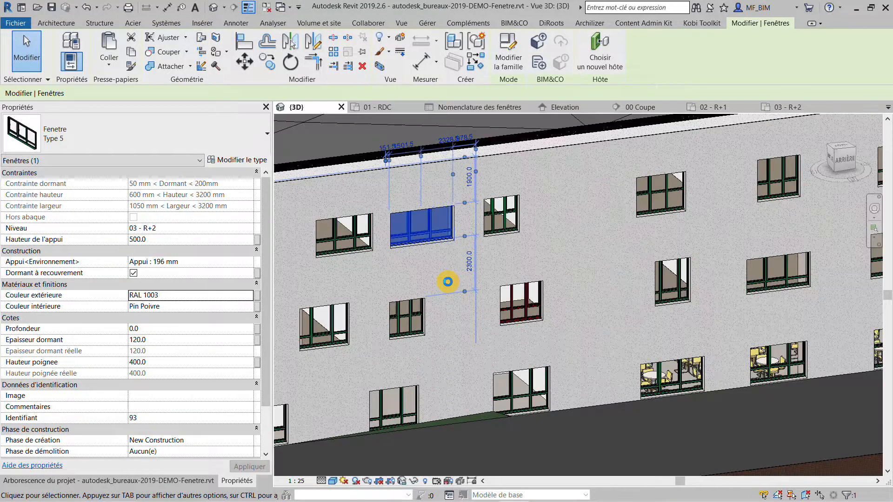
left_click(447, 281)
scroll(411, 239, "up", 3)
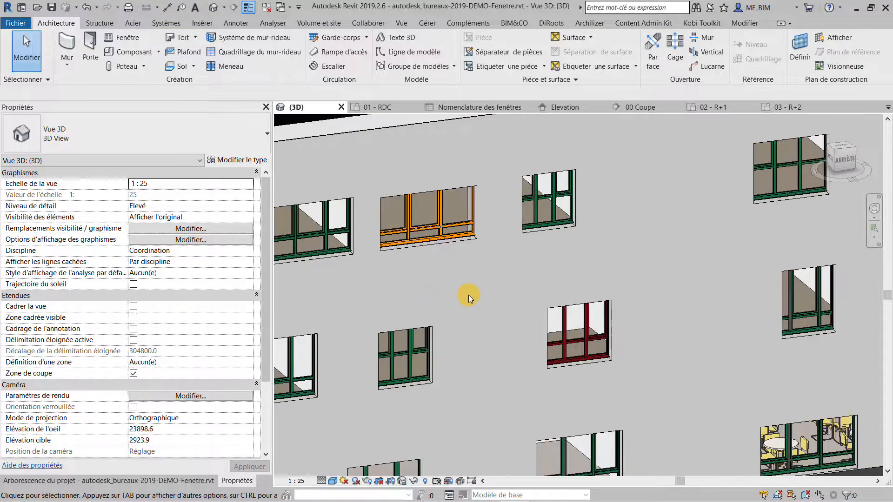
scroll(512, 285, "down", 1)
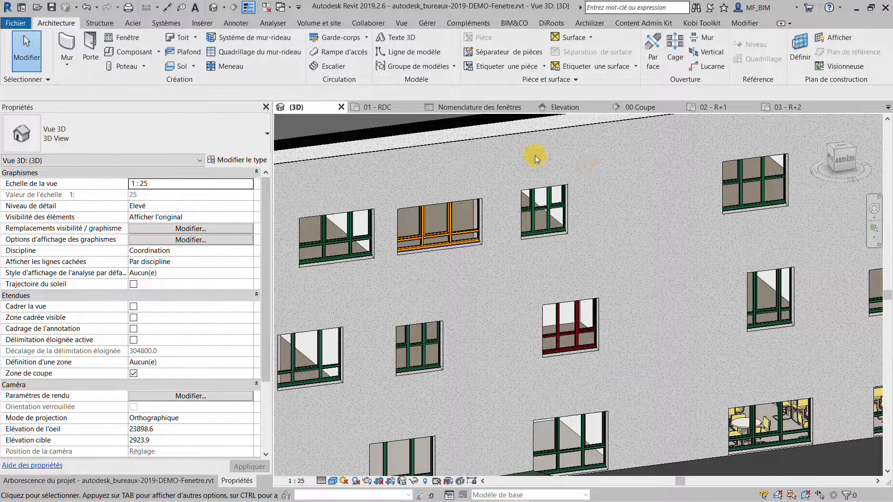
- Open the 01 - RDC plan at the exterior wall containing the facade windows
left_click(382, 106)
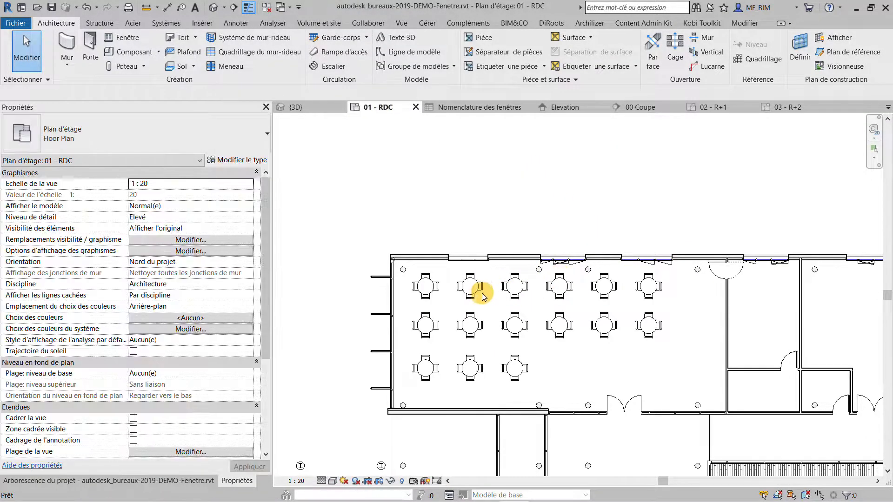
middle_click_drag(626, 238, 509, 240)
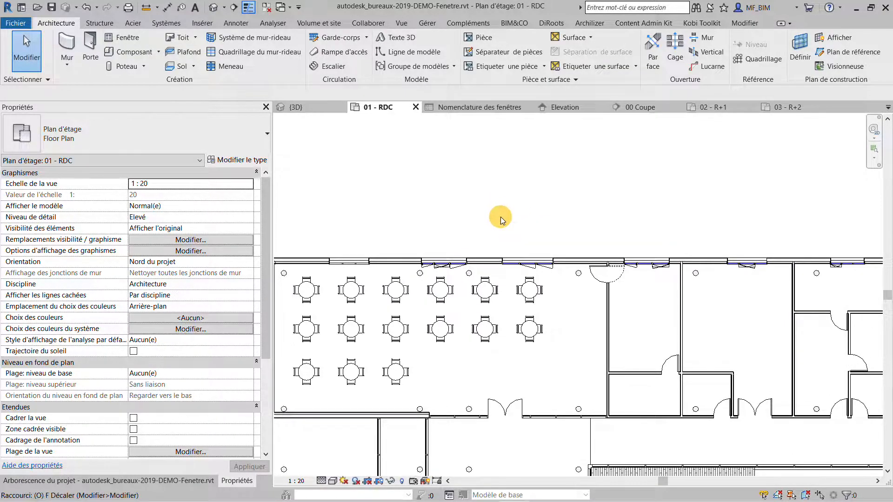
key("d")
key("i")
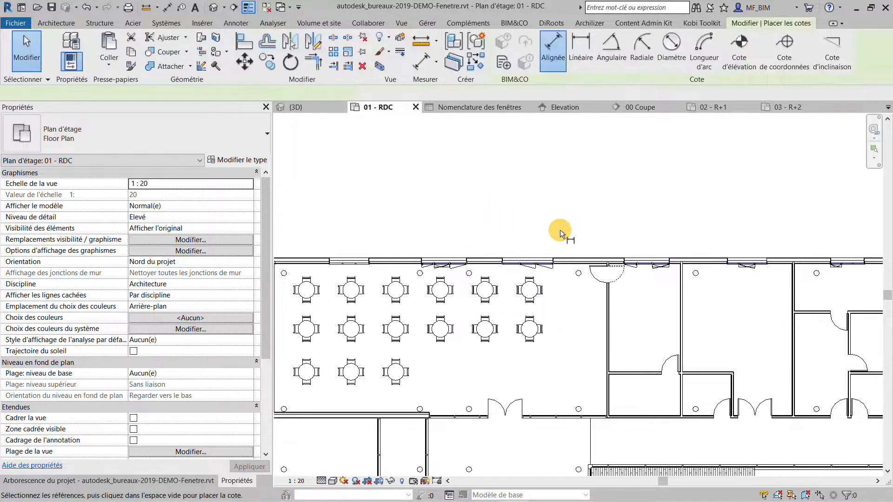
left_click(579, 54)
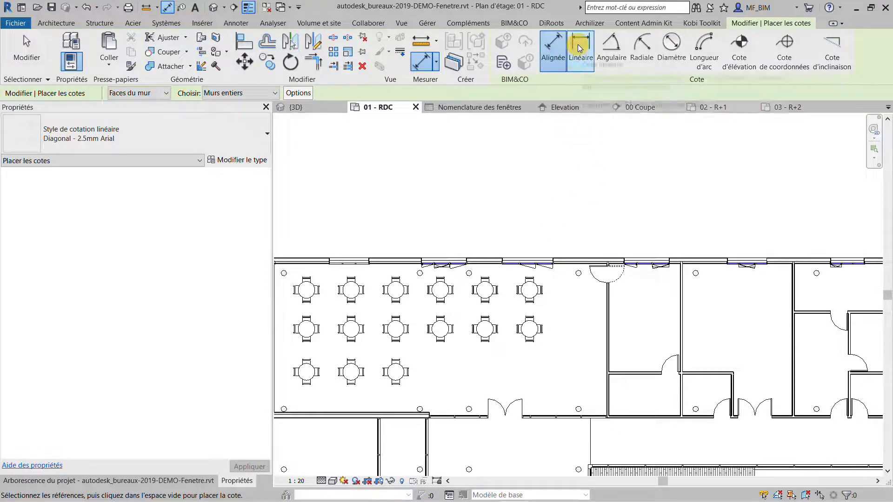
key("Escape")
key("Escape")
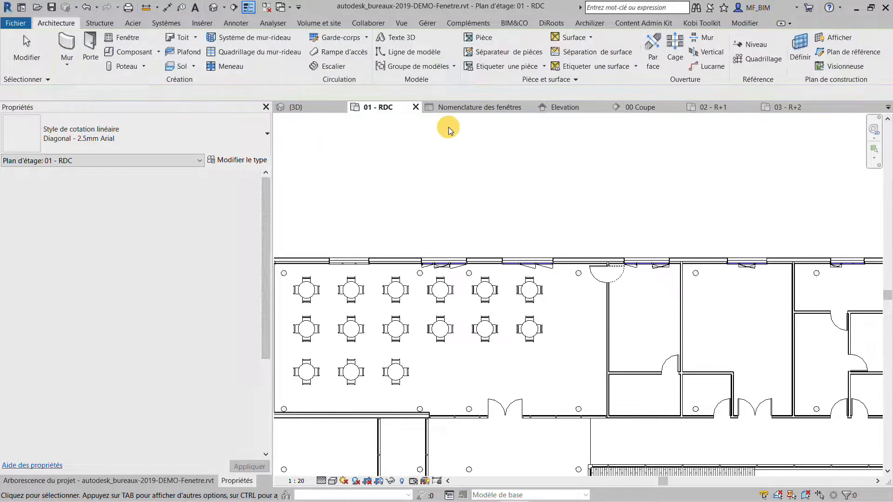
- Automatically dimension the whole exterior wall with Aligned dimensions, using Murs entiers and Ouvertures by Largeurs, placing the dimension line just outside the facade
key("d")
key("i")
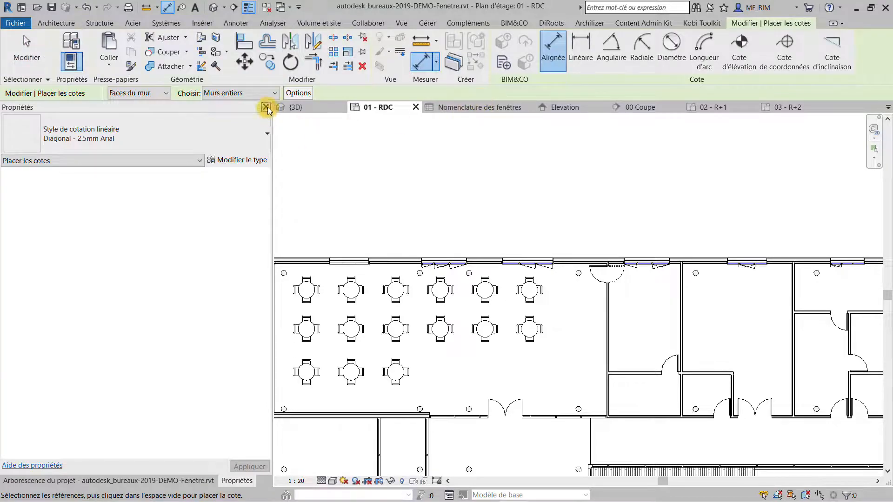
left_click(293, 94)
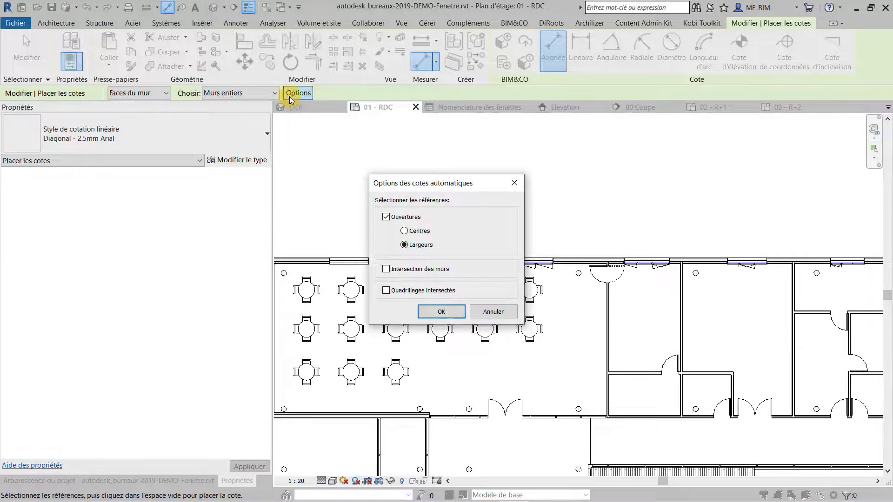
left_click(461, 308)
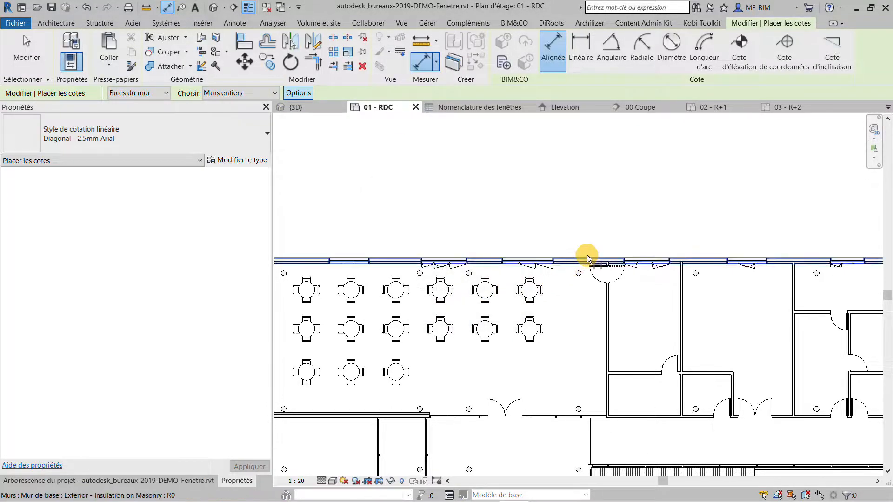
left_click(585, 248)
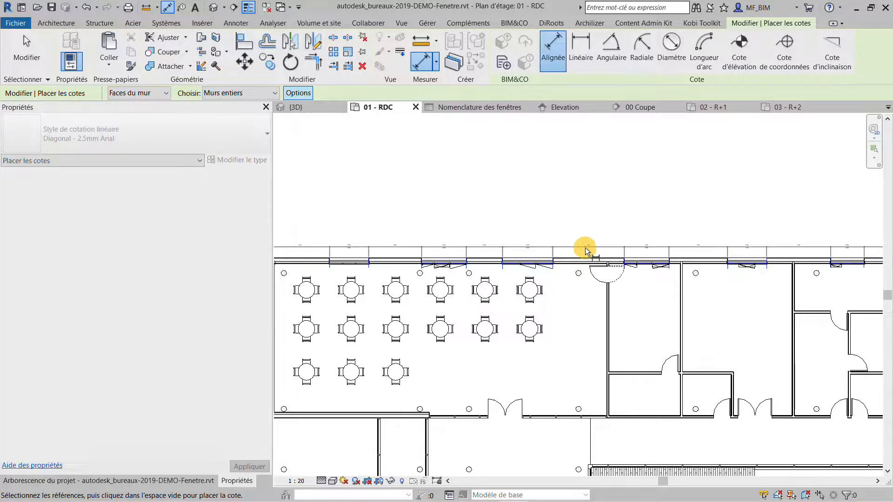
scroll(539, 251, "up", 5)
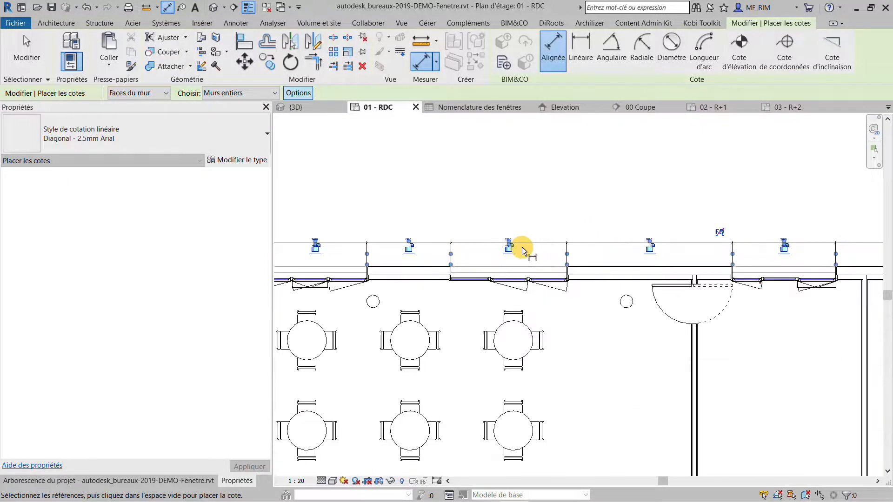
key("Escape")
key("Escape")
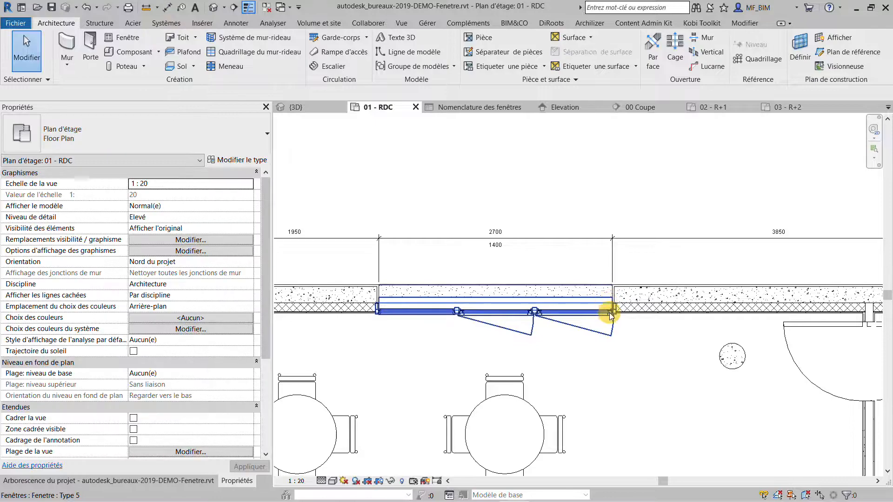
- Check the type properties of the dimensioned Type 5 window beside the room with tables, without changing them
left_click(582, 313)
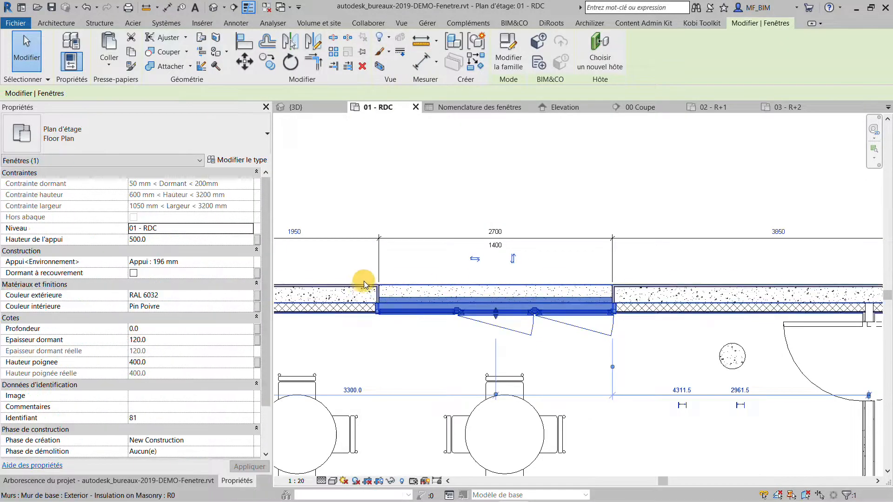
left_click(242, 160)
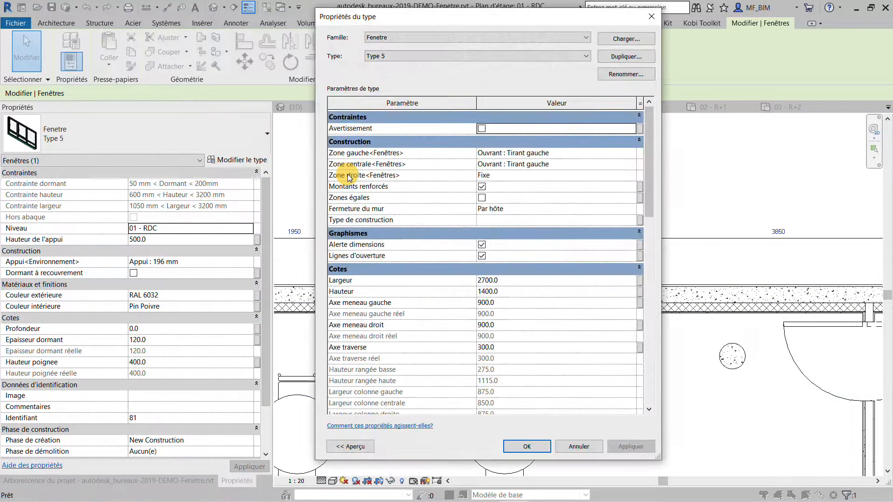
key("Escape")
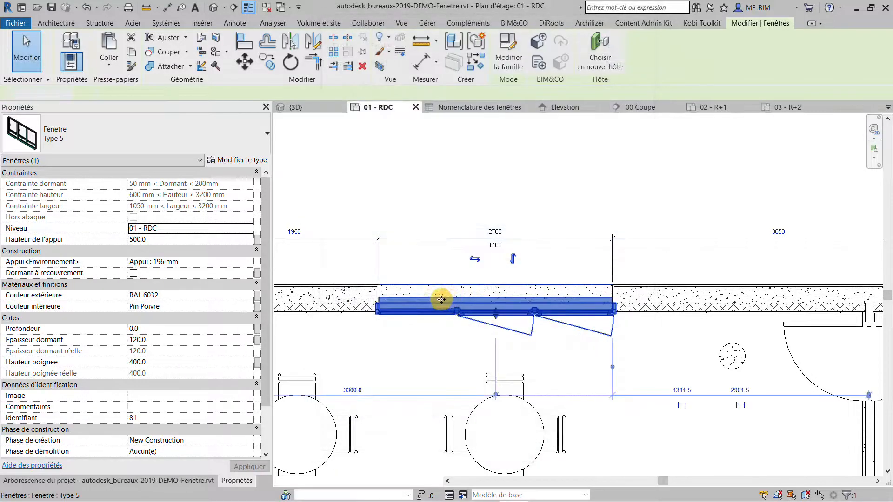
key("Escape")
- Examine the automatic opening dimensions along the exterior wall in the 01 - RDC plan
scroll(437, 302, "down", 2)
middle_click_drag(625, 322, 408, 330)
middle_click_drag(557, 309, 400, 300)
middle_click_drag(710, 290, 594, 277)
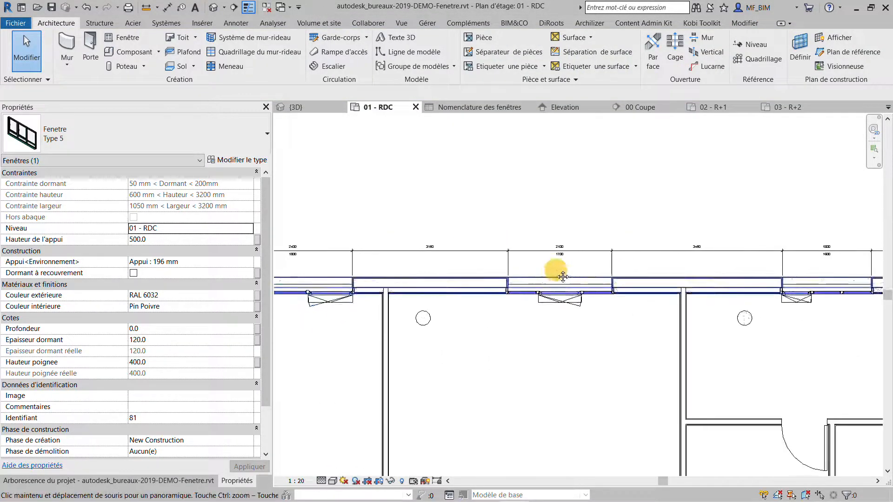
scroll(584, 275, "down", 4)
scroll(376, 321, "up", 5)
scroll(575, 320, "down", 1)
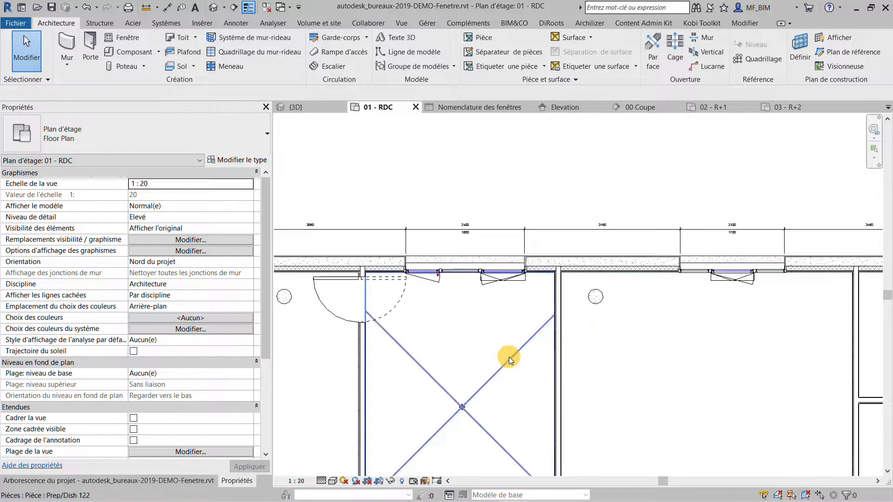
scroll(505, 286, "down", 3)
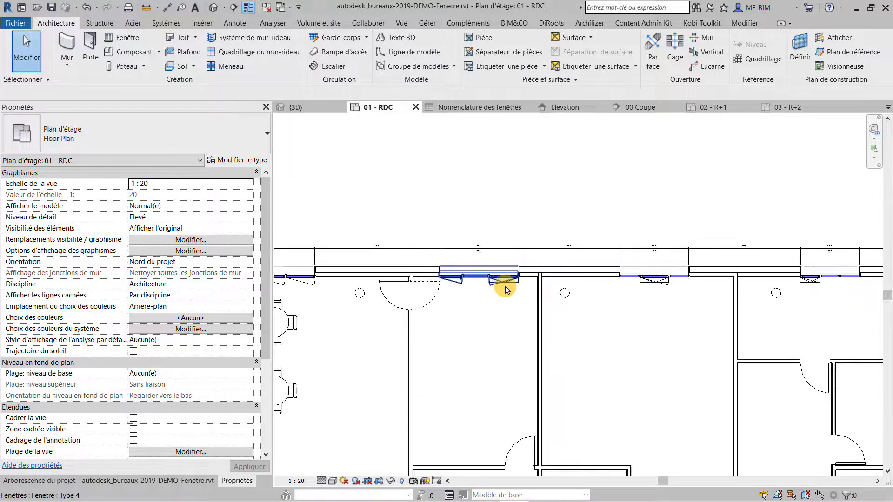
scroll(505, 286, "down", 2)
middle_click_drag(550, 297, 527, 297)
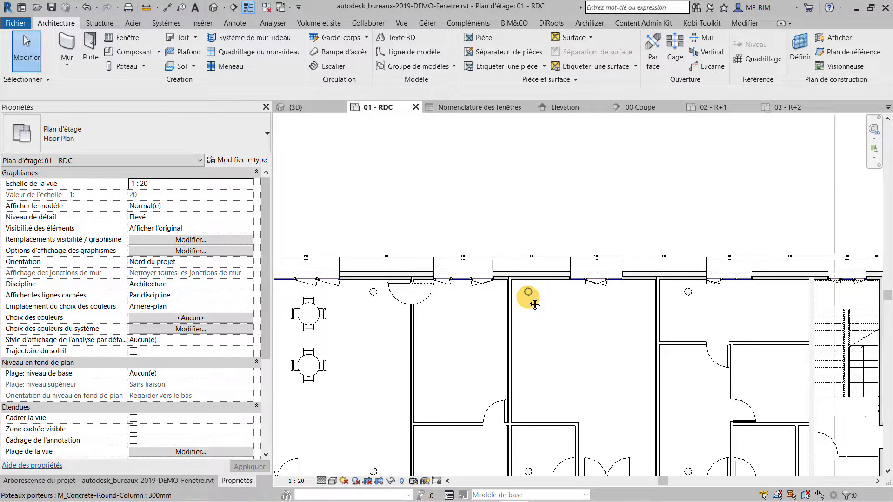
- Check the Couleur extérieure entries RAL 1003 and RAL 3003 in the Nomenclature des fenêtres schedule
left_click(477, 105)
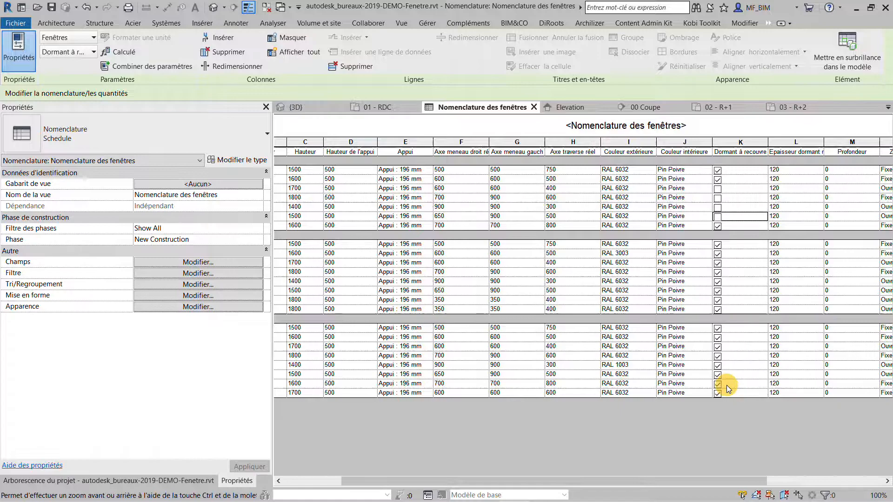
left_click(634, 366)
left_click(632, 253)
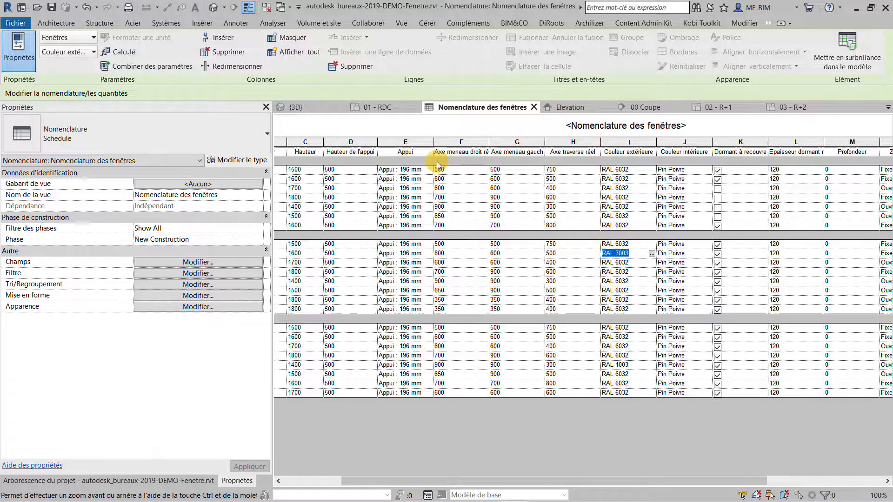
- Return to the 3D view and examine the window facade as a whole from the rear
left_click(318, 109)
left_click(595, 308)
scroll(568, 263, "down", 5)
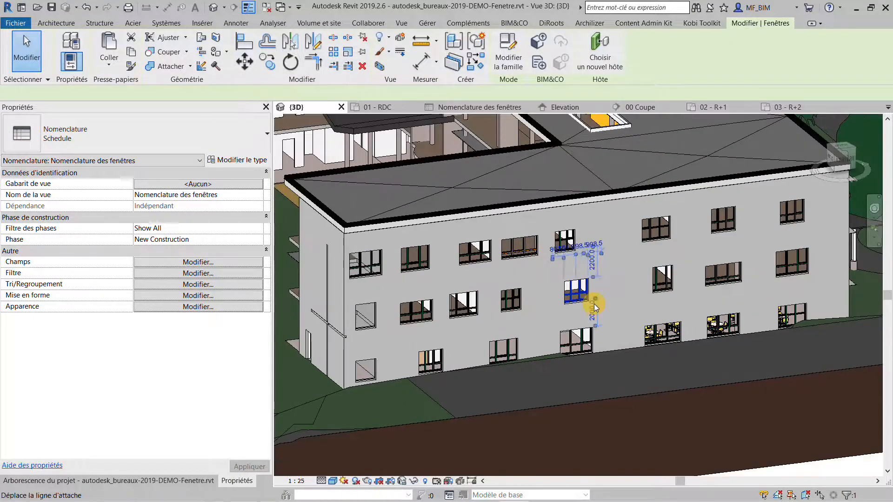
left_click(587, 320)
middle_click_drag(653, 343, 624, 391, "shift")
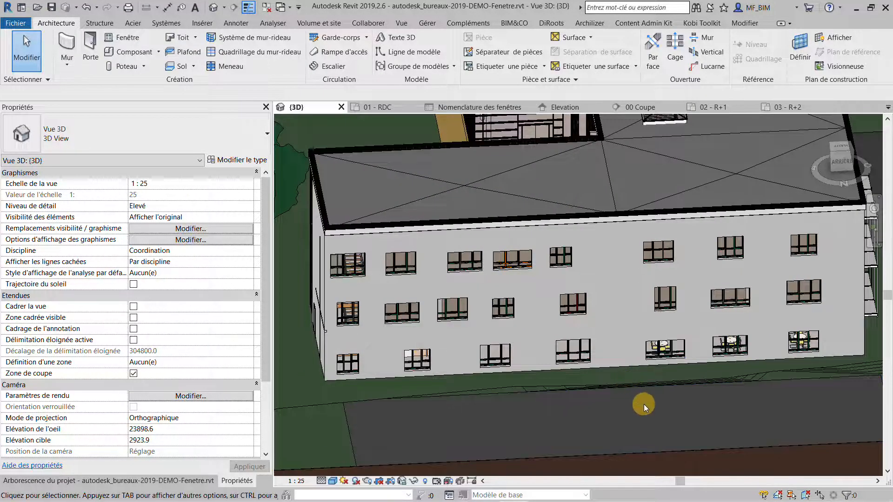